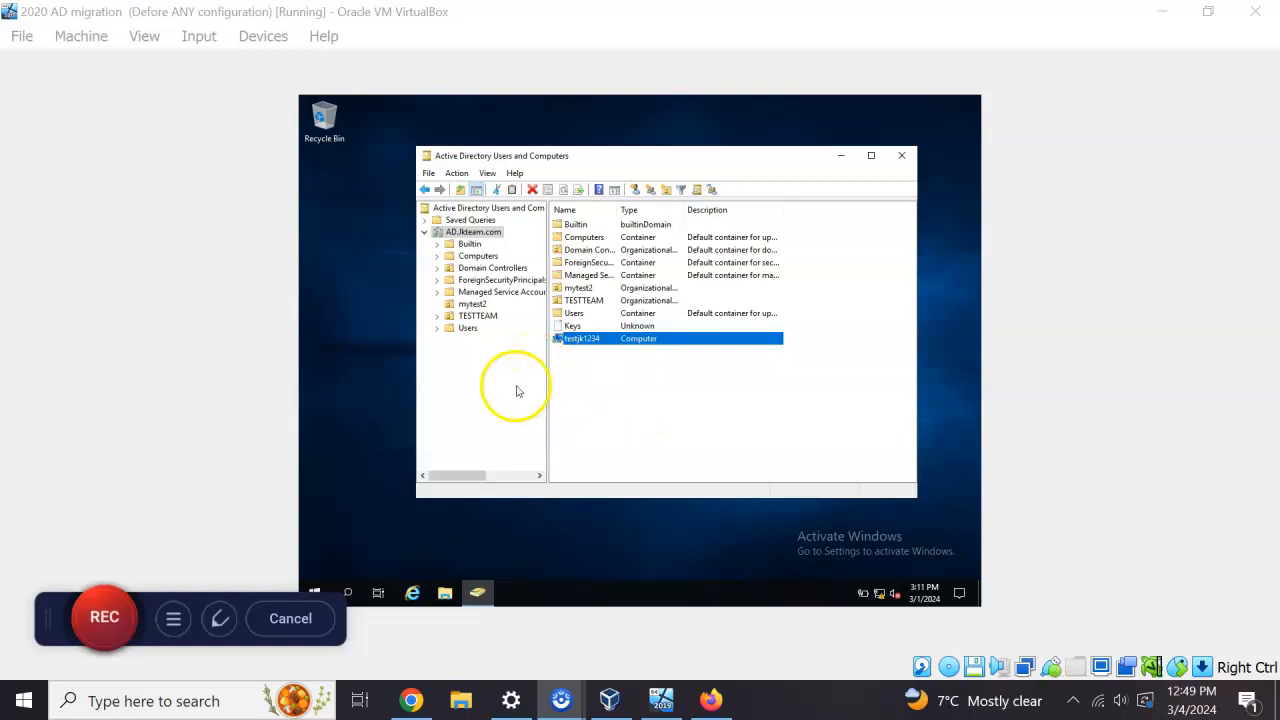
Start a new user in the domain with first name newtest123.
right_click(467, 328)
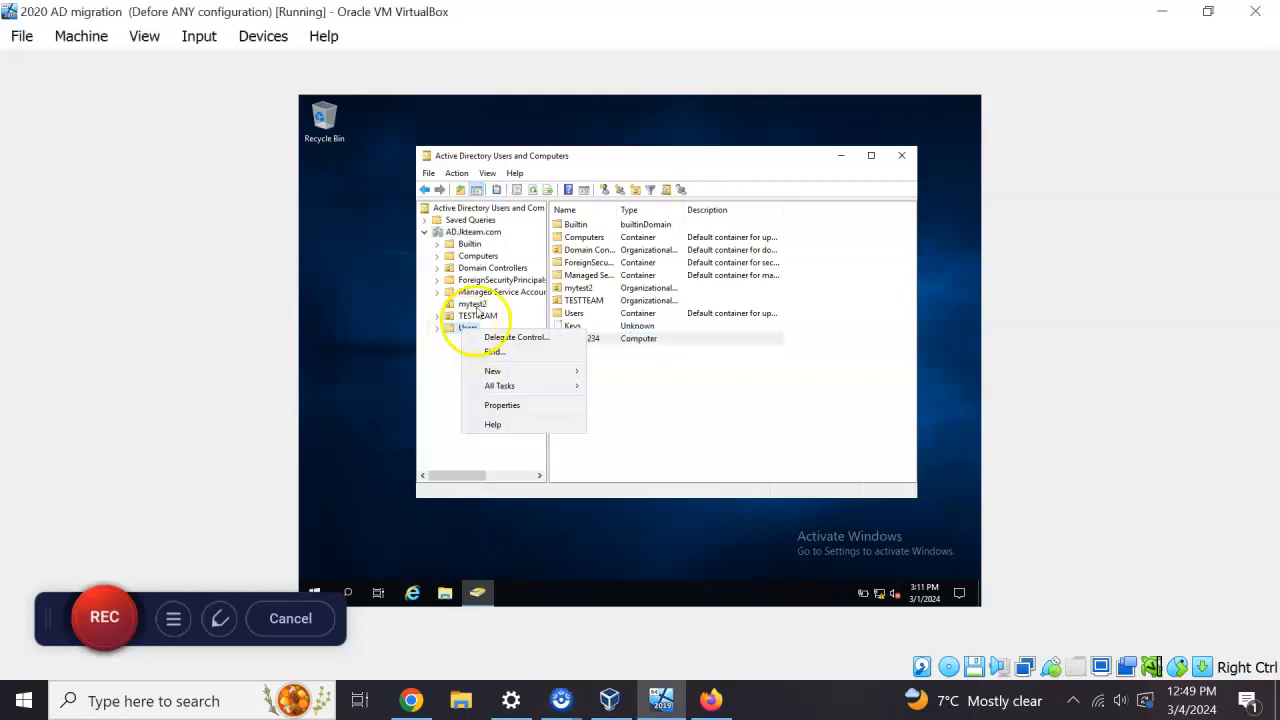
right_click(476, 233)
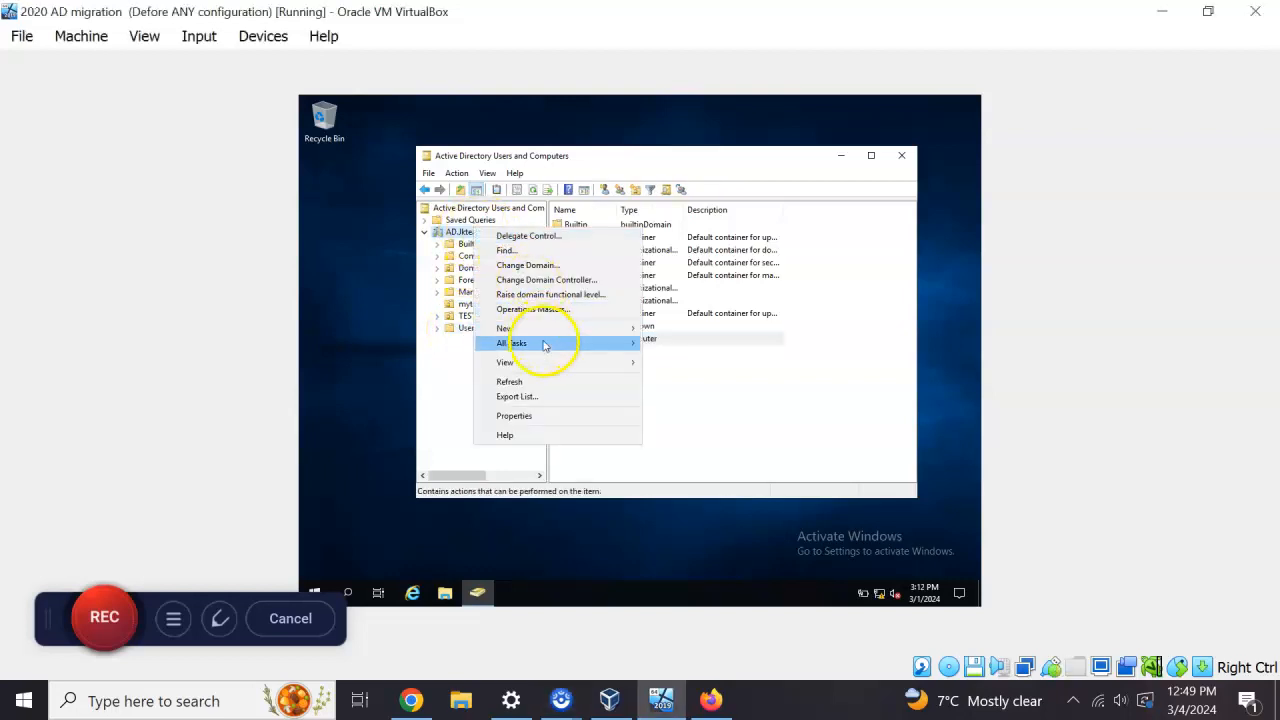
mouse_move(533, 330)
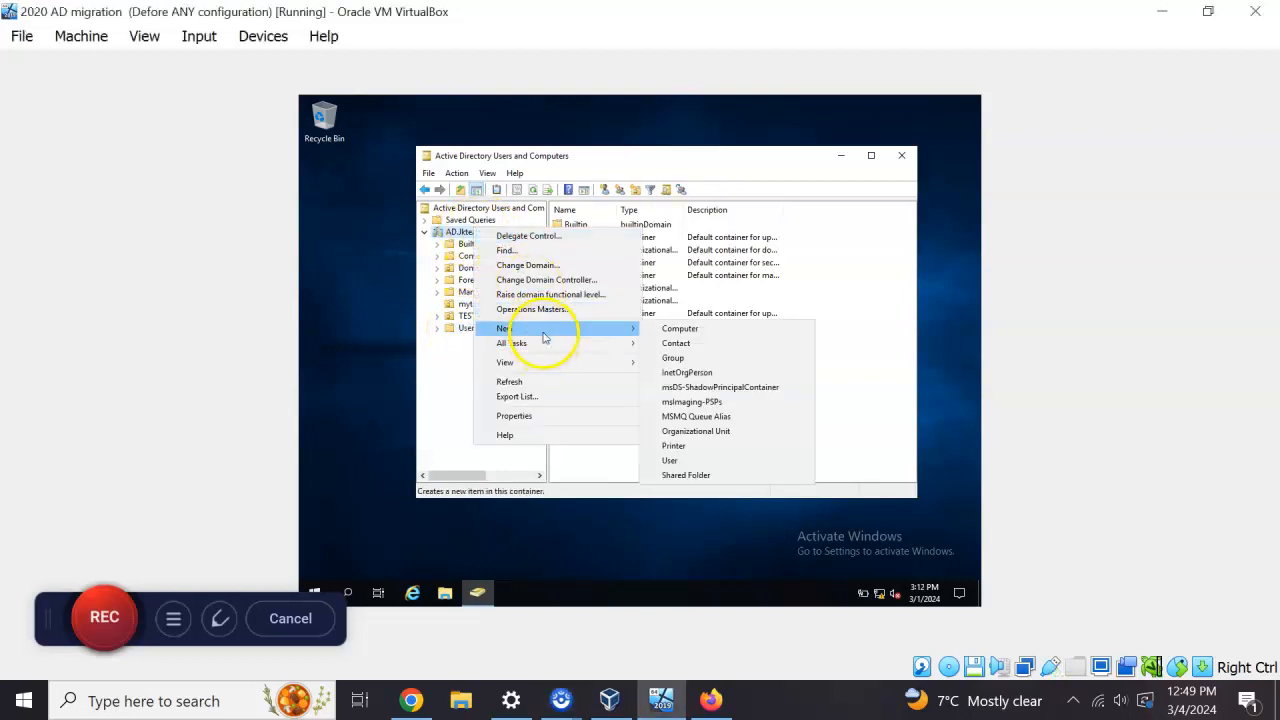
click(700, 462)
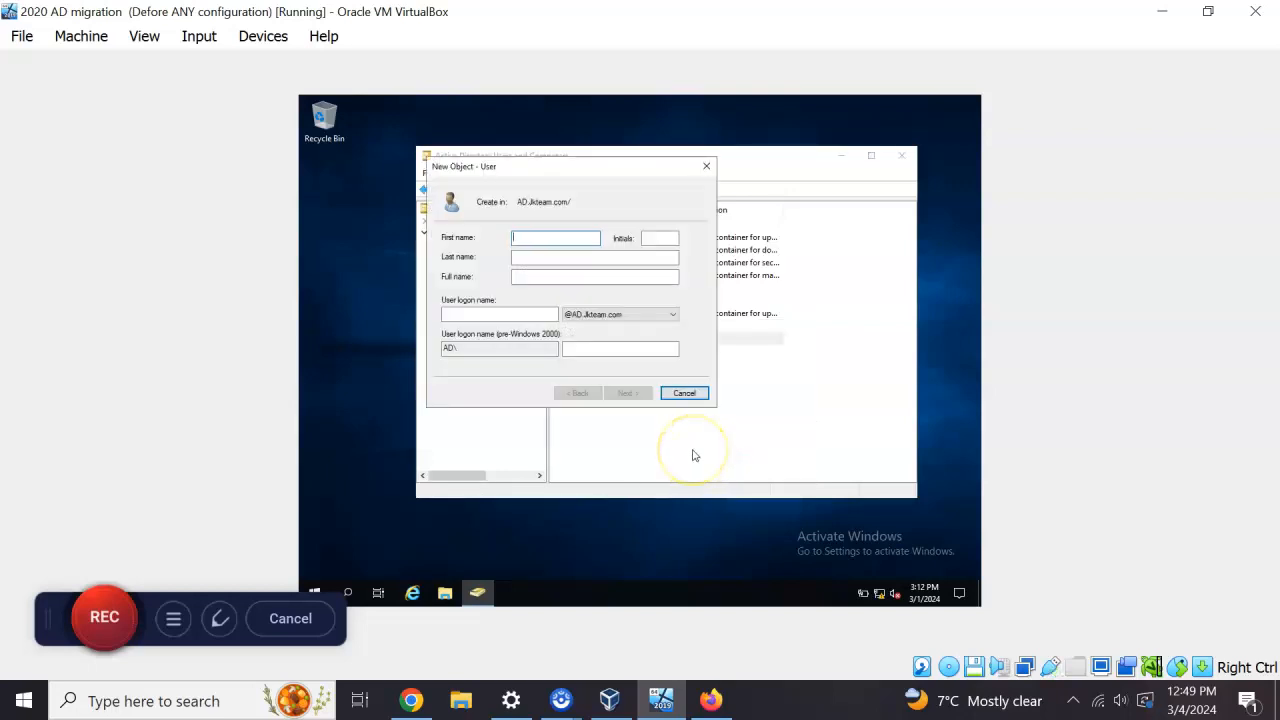
text(te)
key(BackSpace)
key(BackSpace)
key(BackSpace)
key(BackSpace)
text(new)
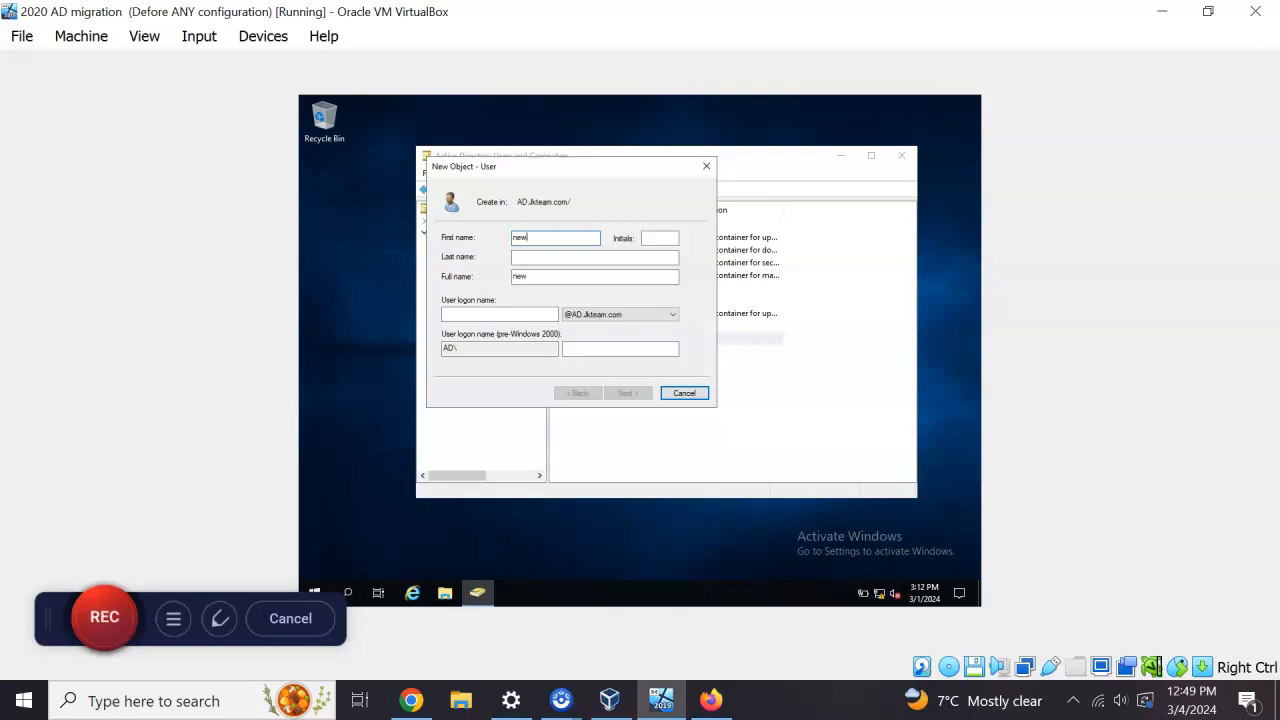
text(test123)
Enter last name abc and a user logon name, then continue to the password step.
click(624, 262)
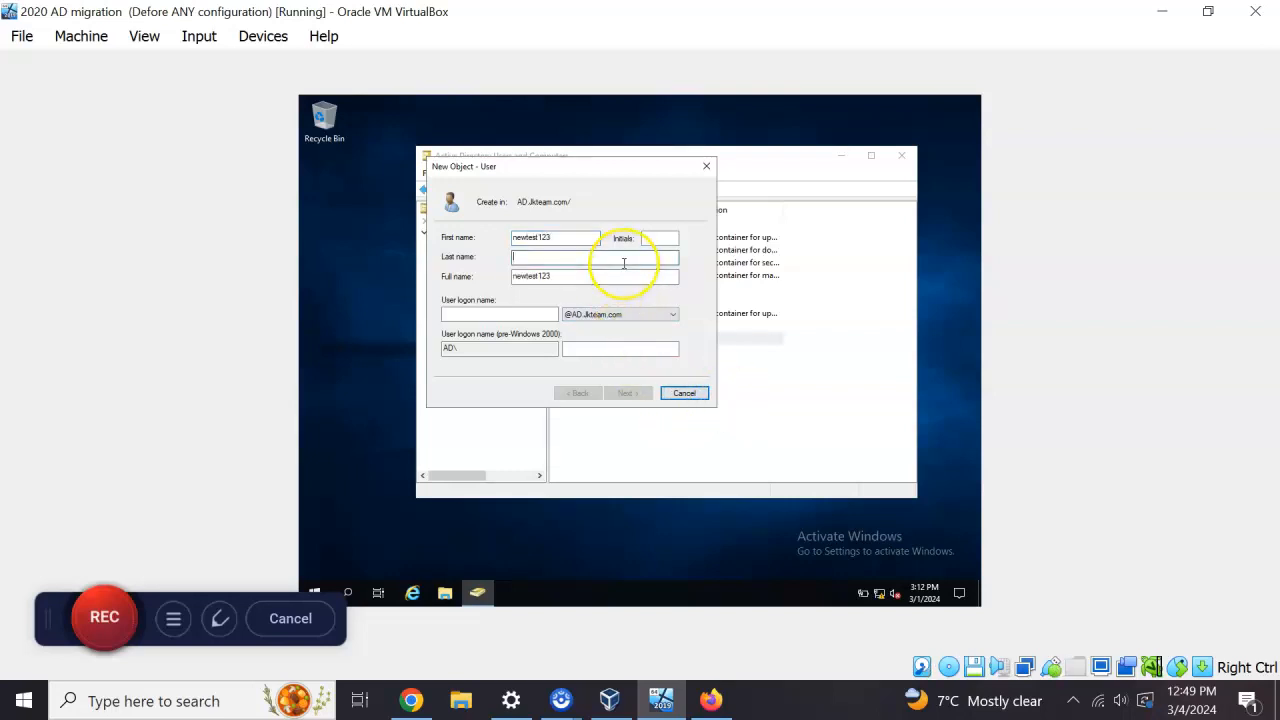
text(abc)
click(470, 315)
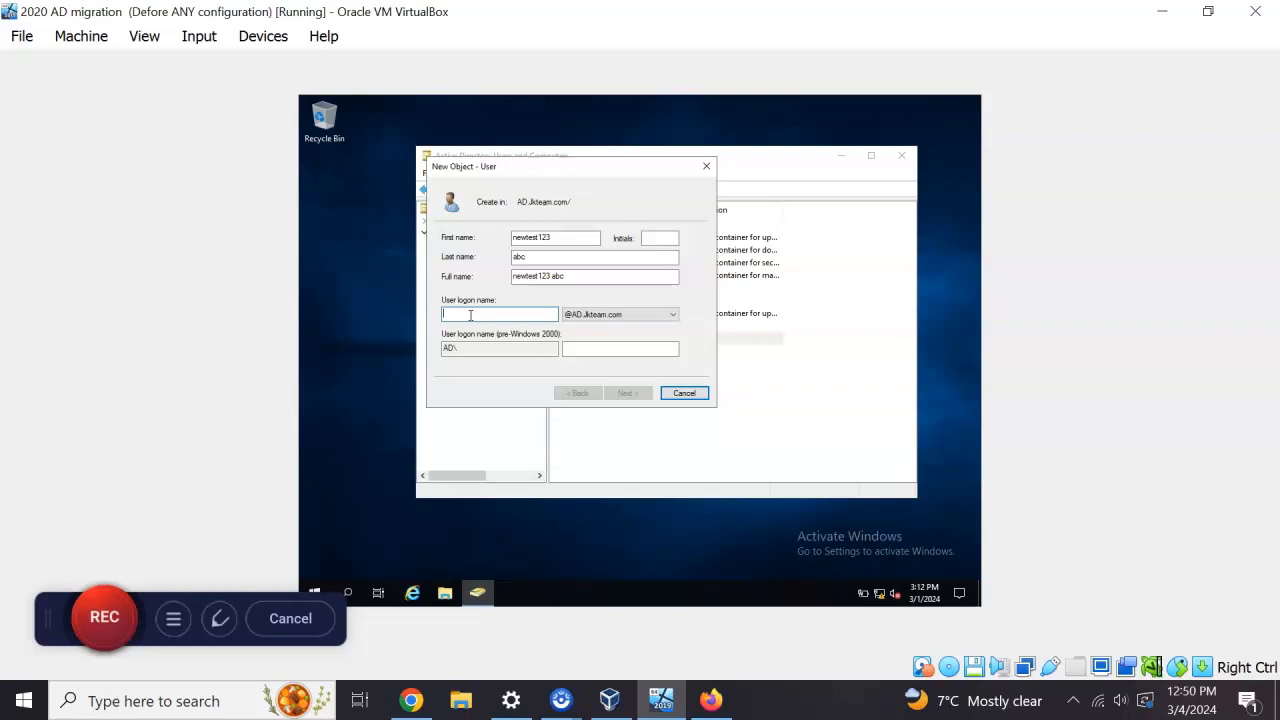
text(jil)
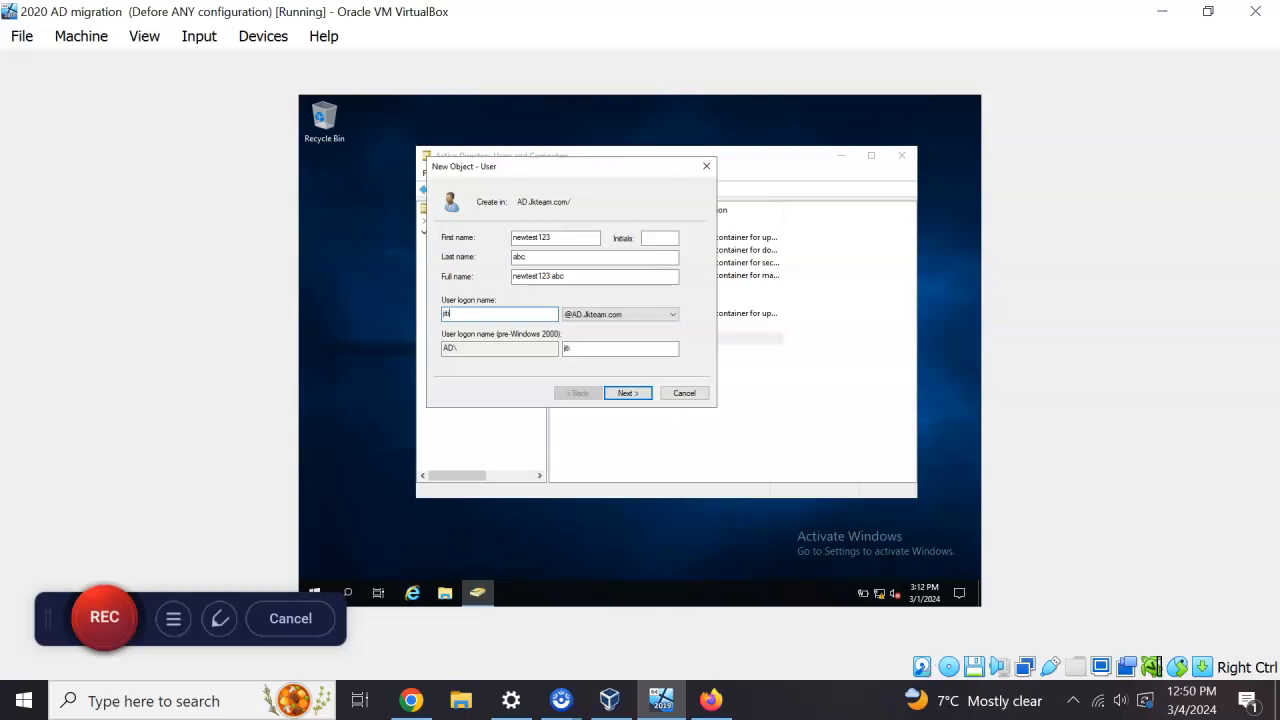
key(BackSpace)
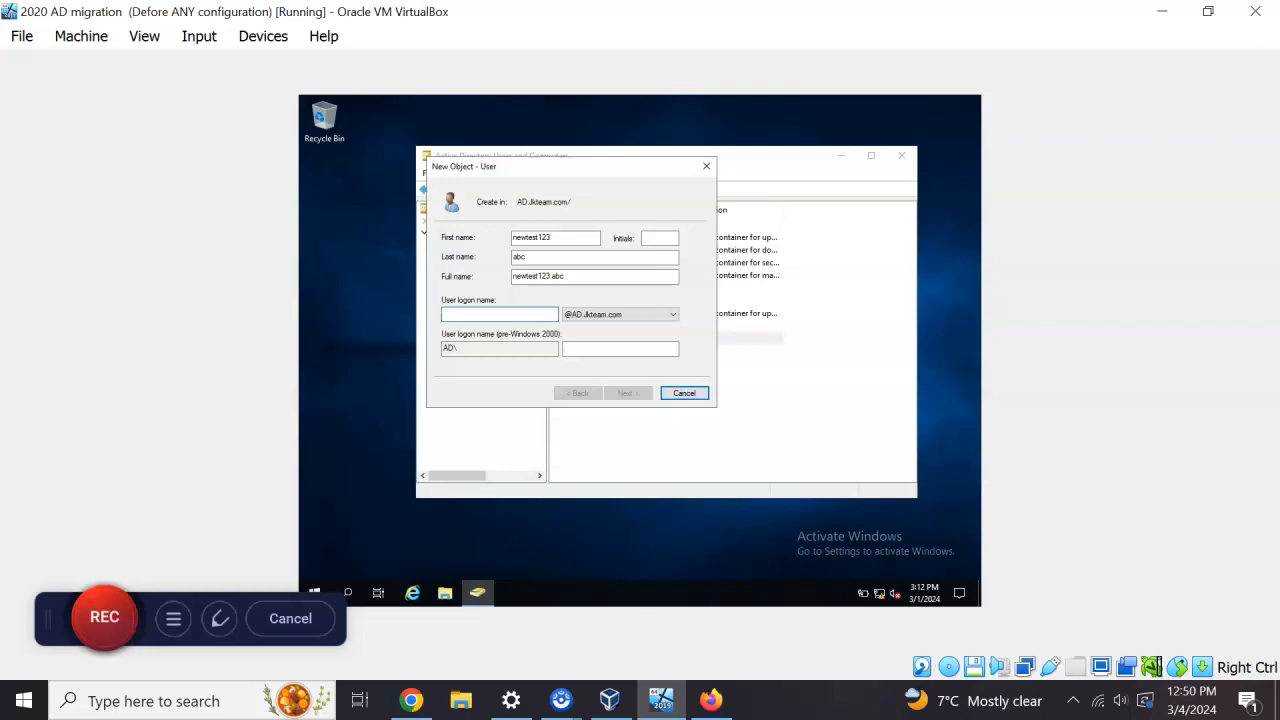
text(1234566)
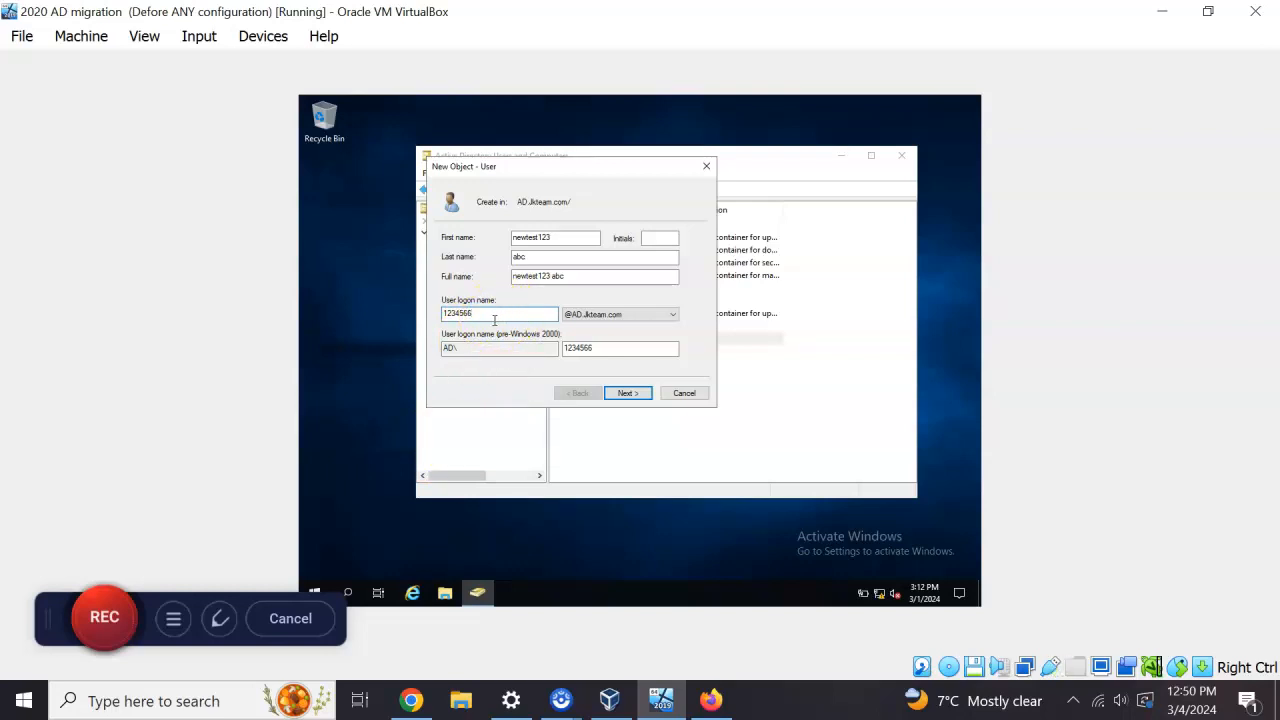
click(610, 395)
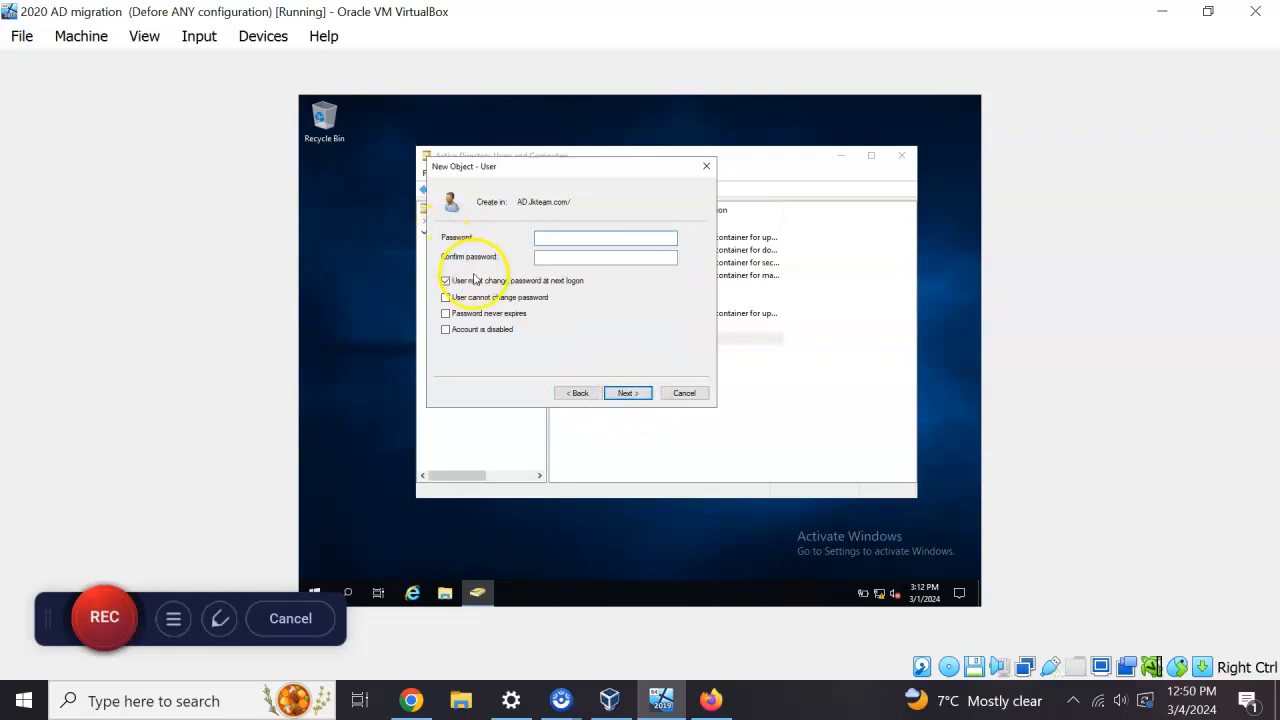
Set and confirm the initial password, then finish creating the newtest123 abc user.
text(****)
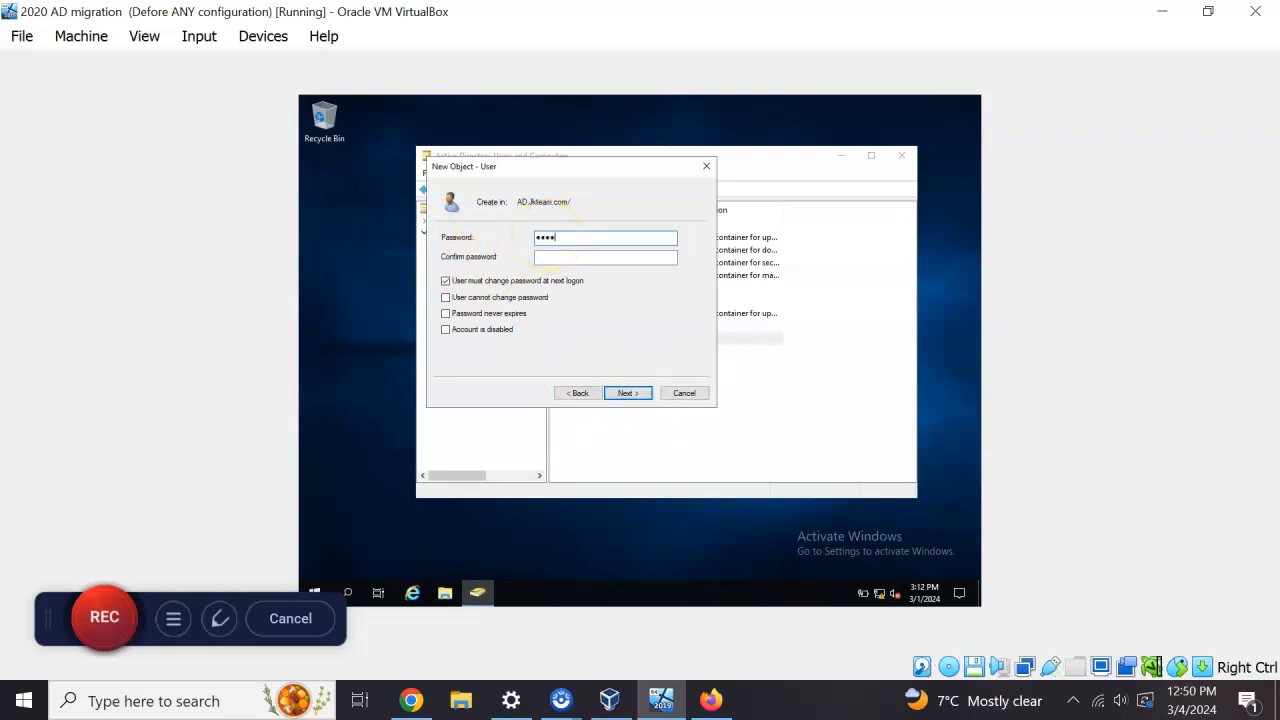
text(*)
key(Tab)
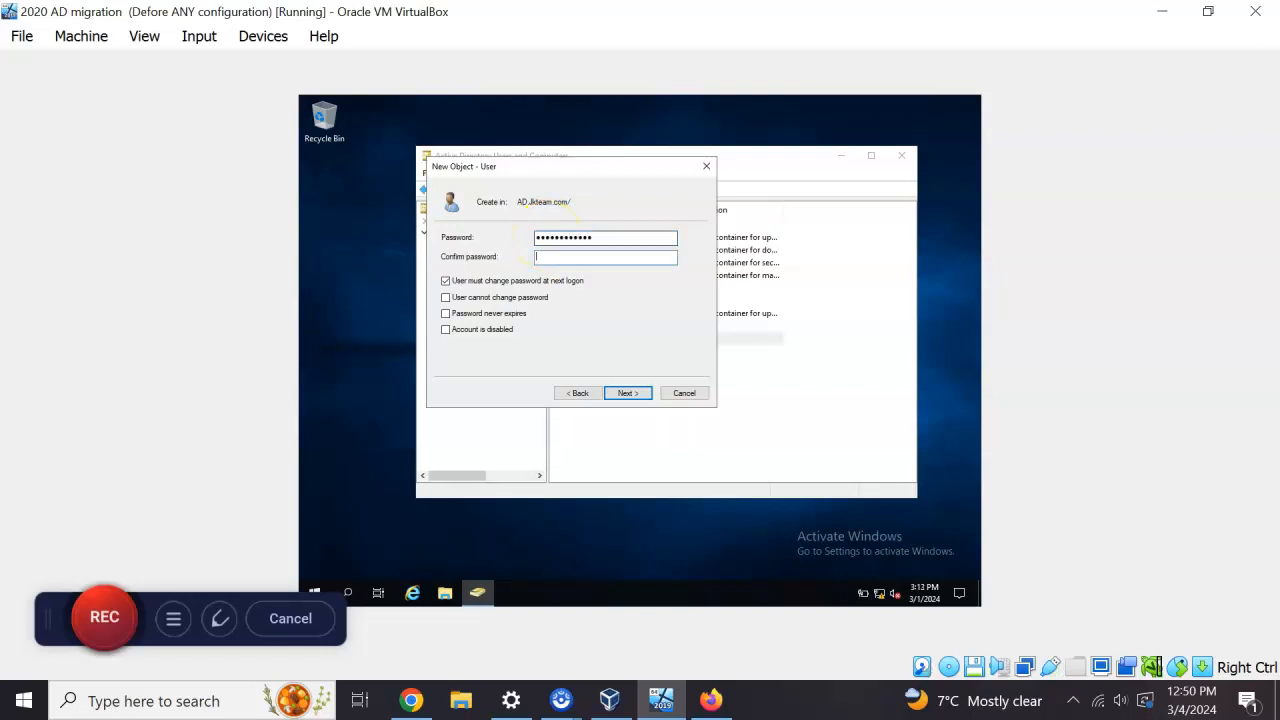
drag(651, 240, 494, 240)
text(*****)
key(Tab)
text(********)
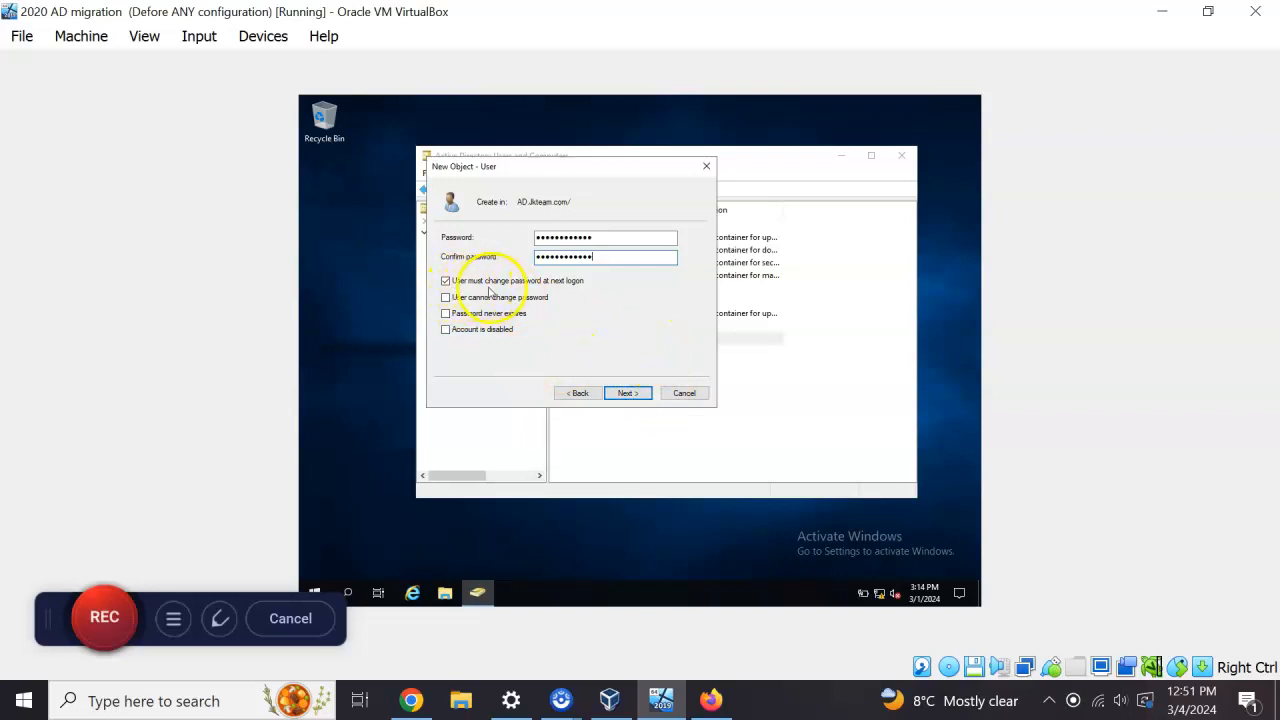
click(617, 395)
click(626, 394)
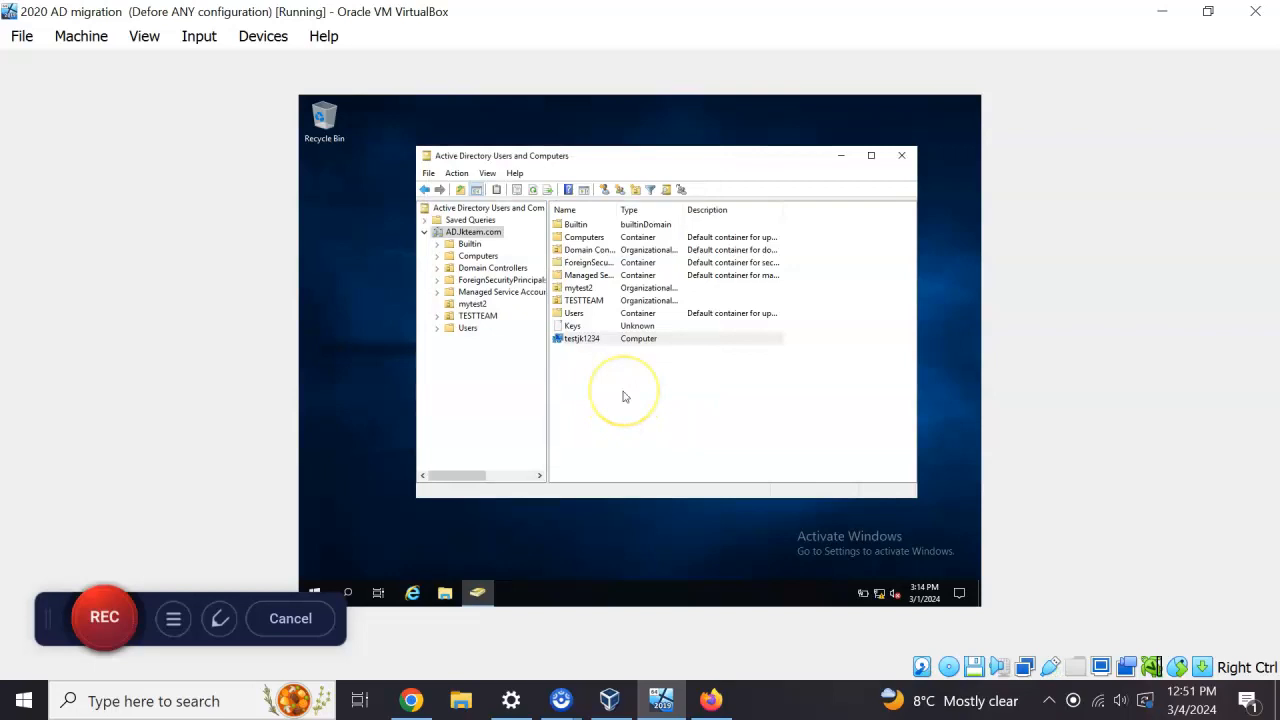
Select the new newtest123 abc user and widen the Name column to show full names.
click(597, 375)
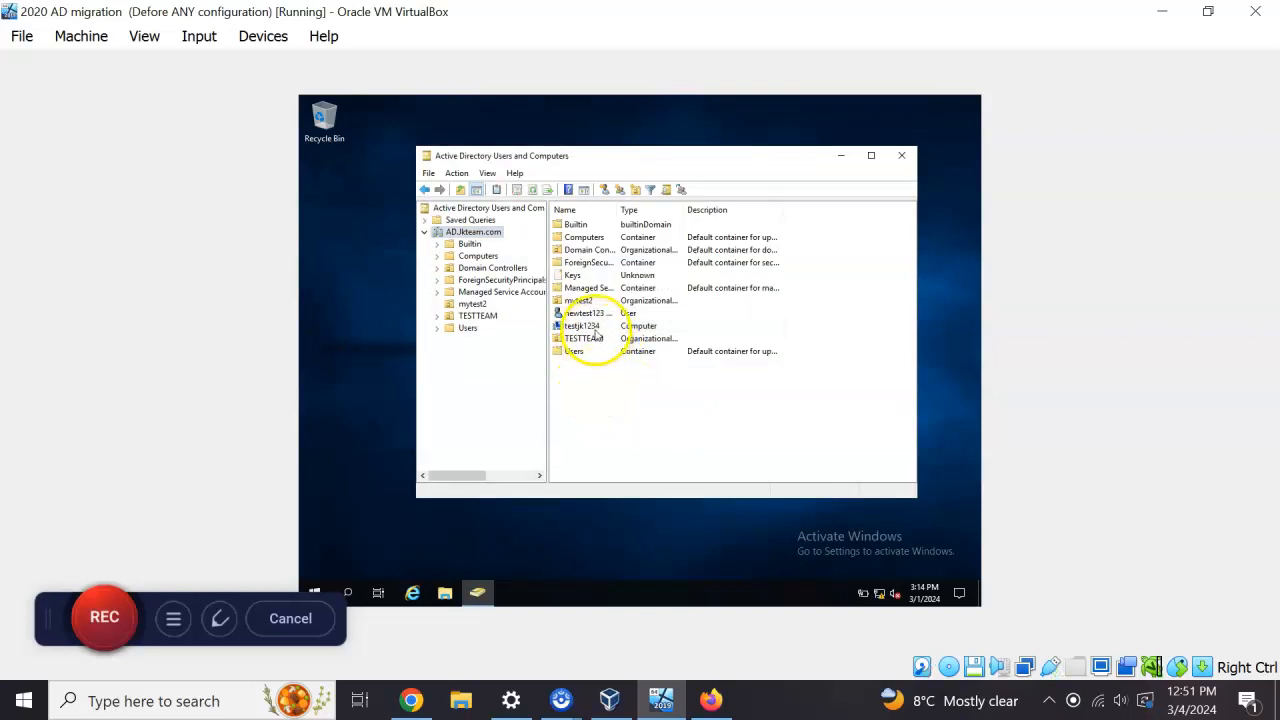
click(600, 314)
drag(617, 210, 643, 210)
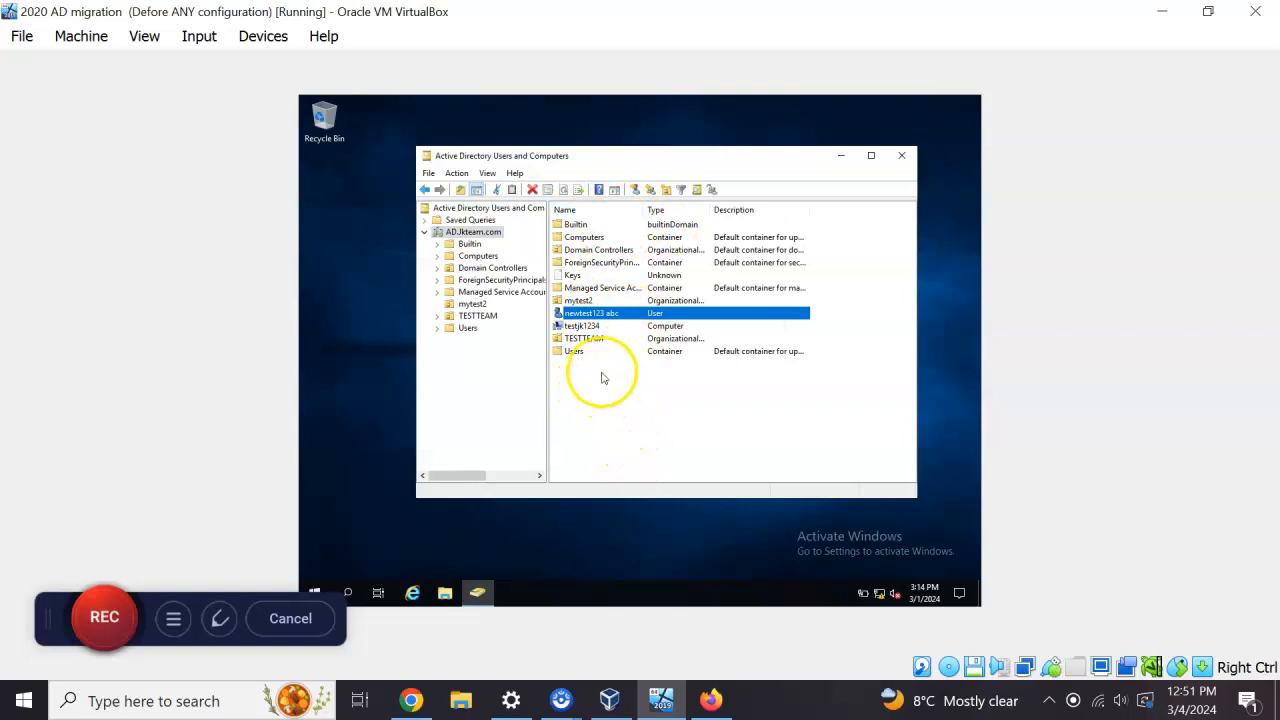
click(586, 316)
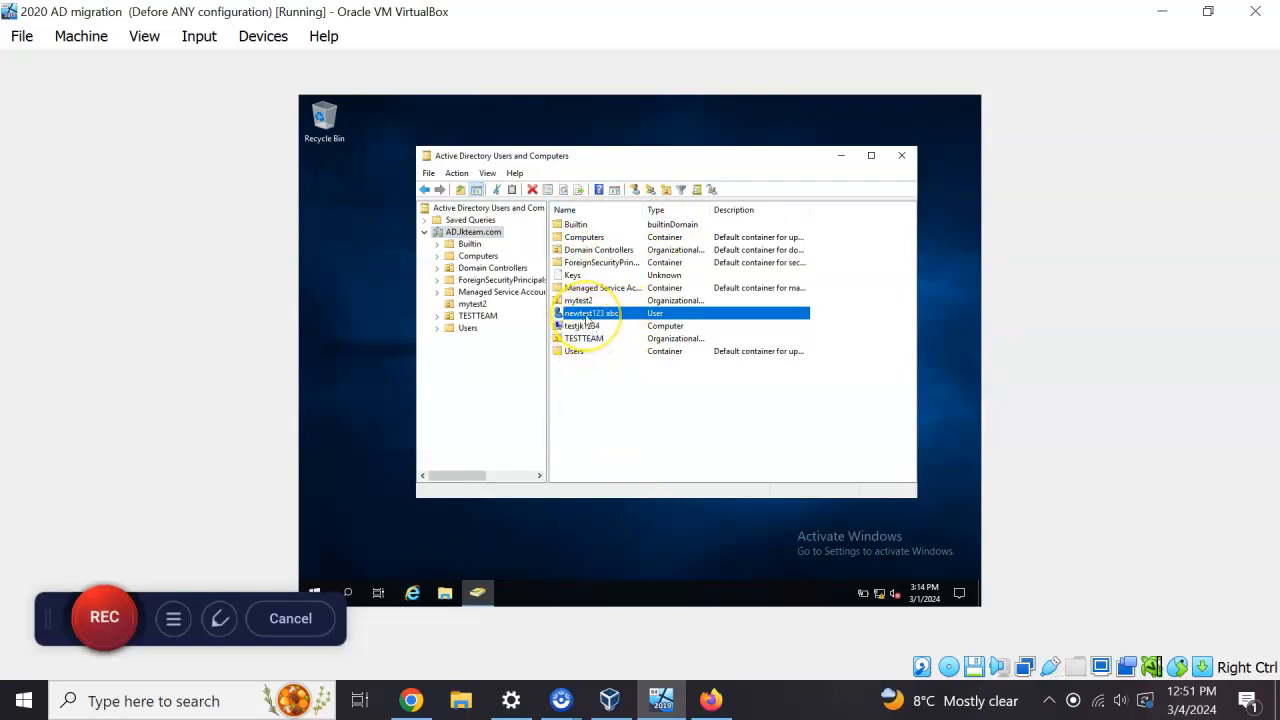
Create the 'newyork' organizational unit under the domain and show the domain's contents.
right_click(486, 234)
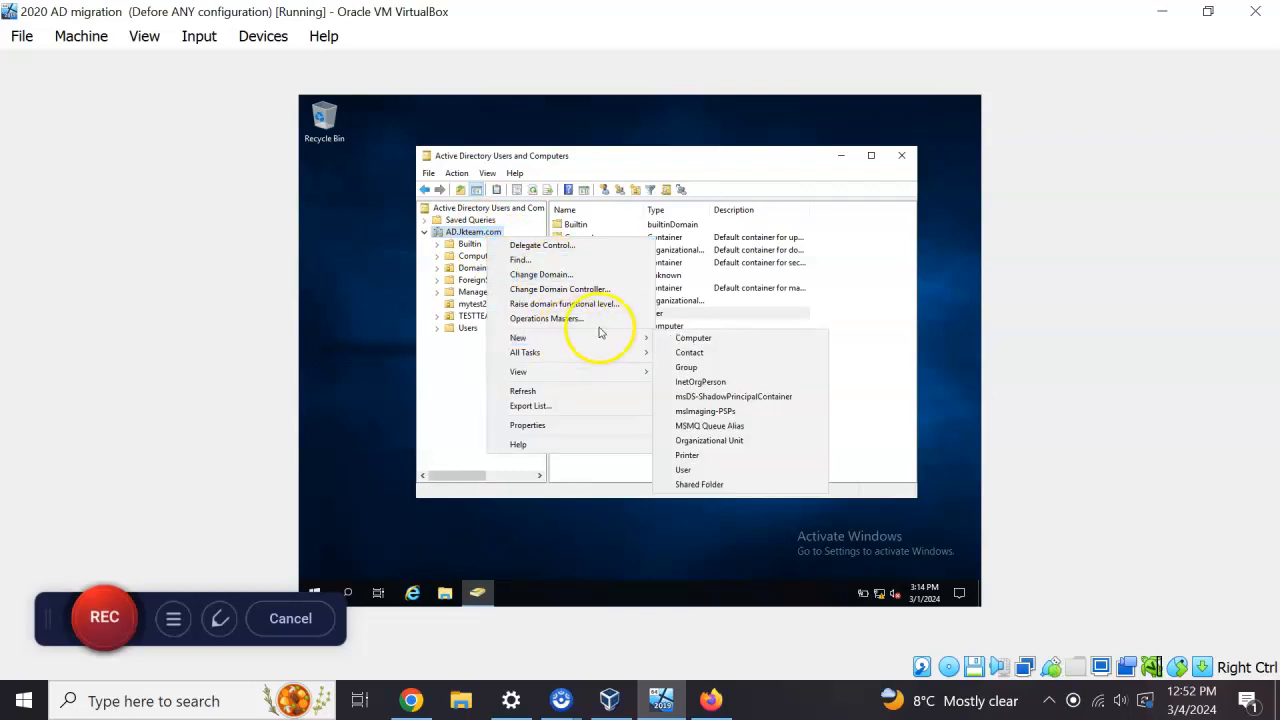
mouse_move(651, 341)
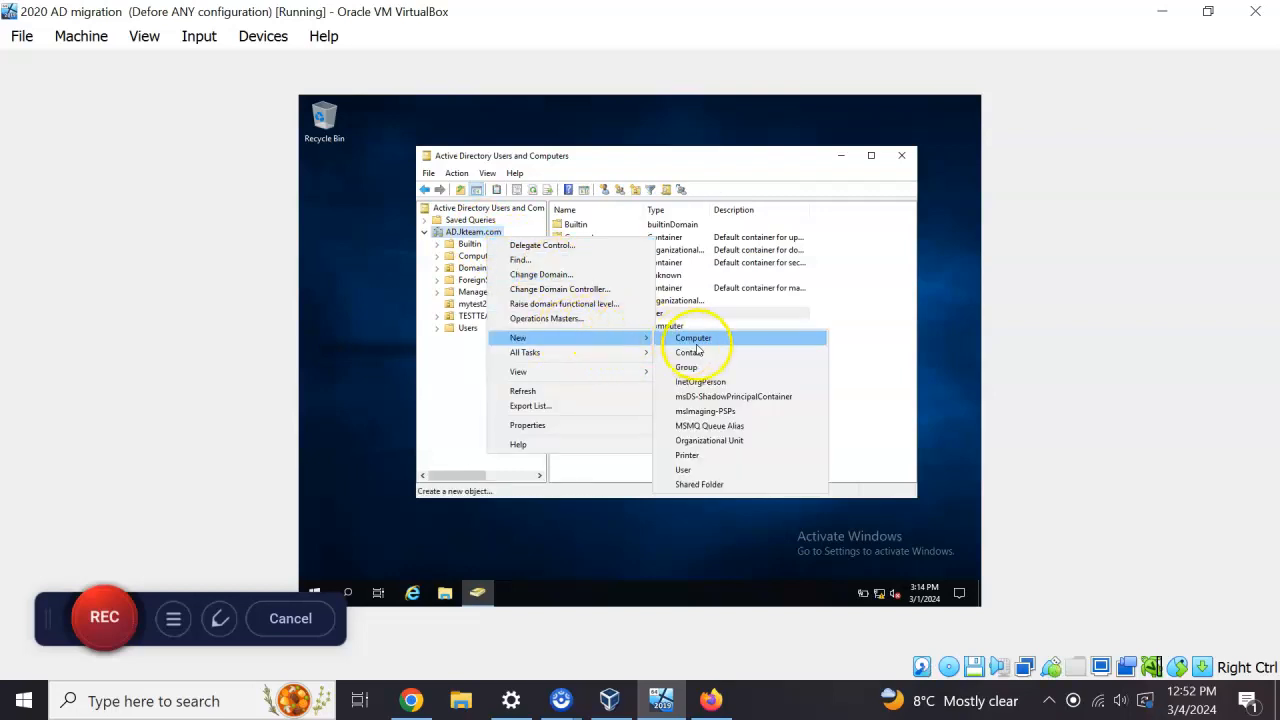
click(725, 440)
text(nw)
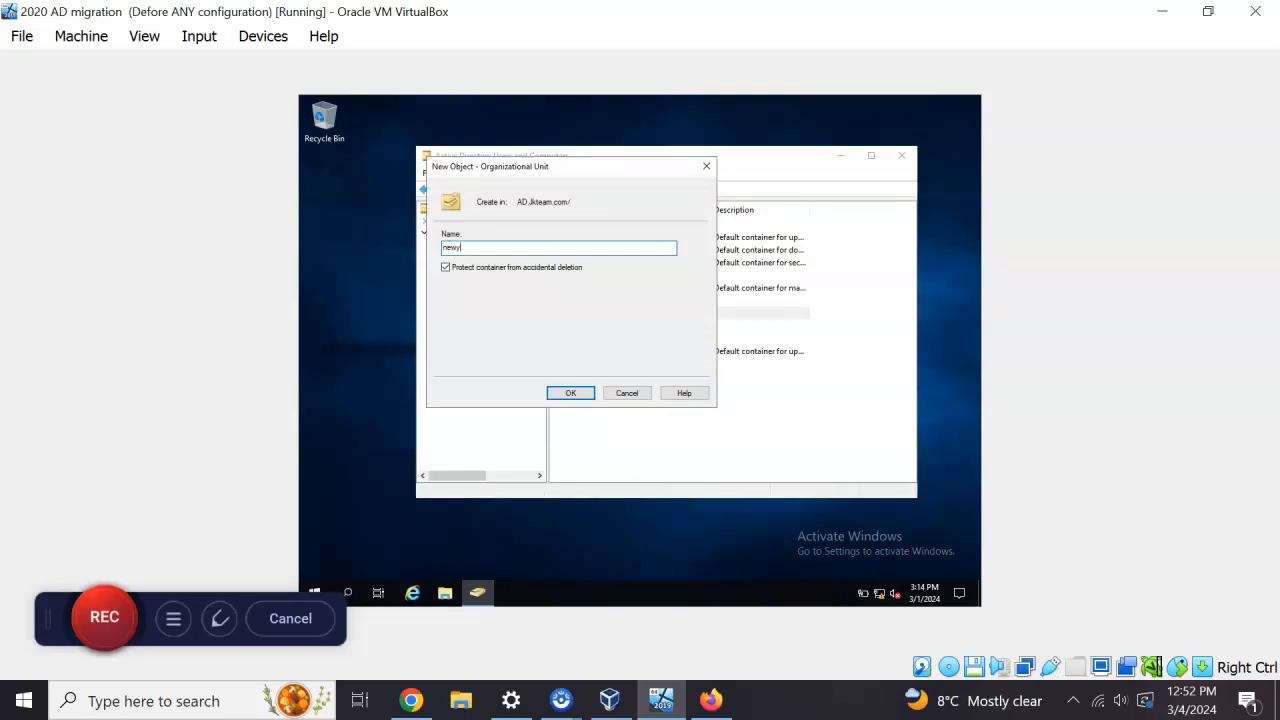
click(582, 398)
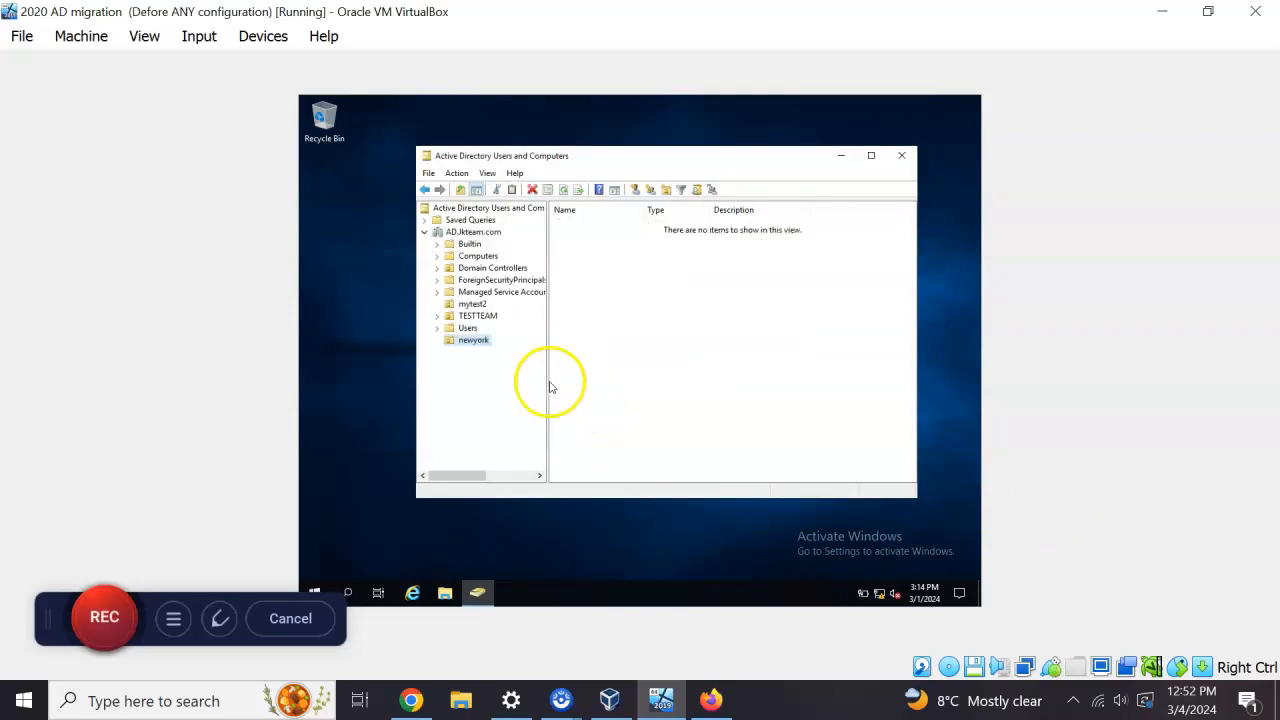
click(468, 231)
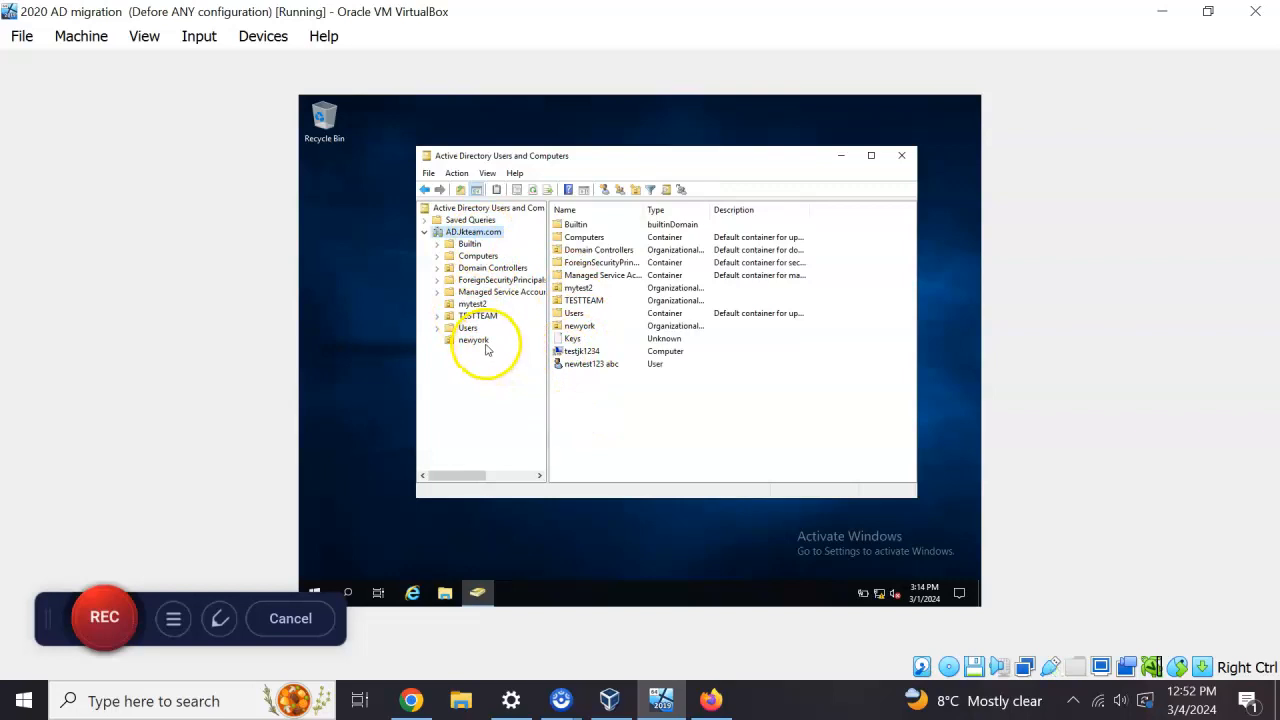
click(581, 366)
right_click(581, 366)
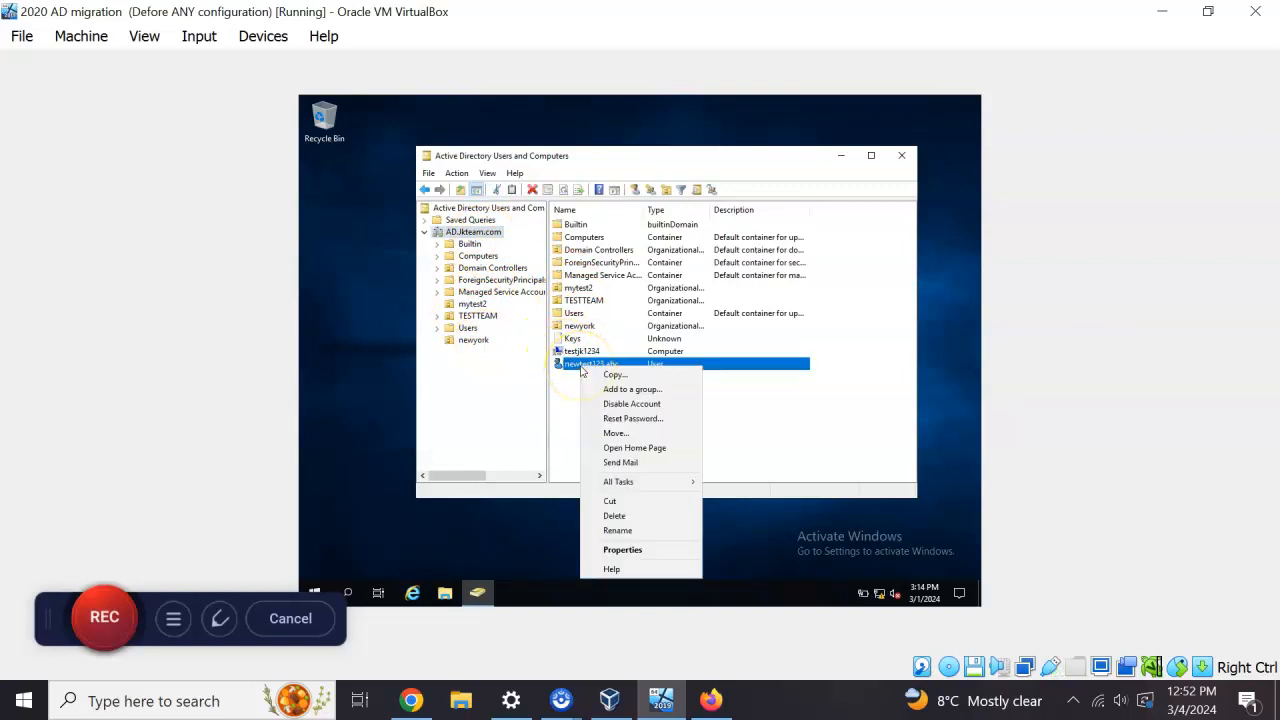
click(640, 432)
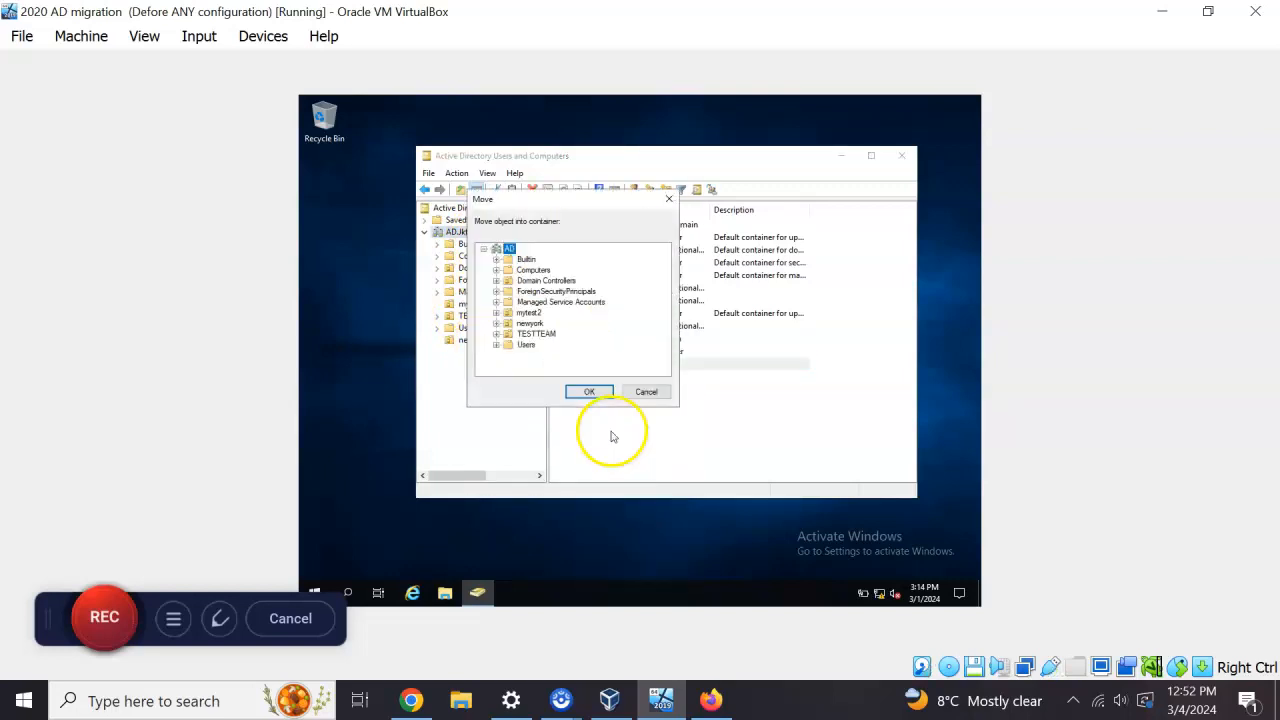
click(530, 324)
click(589, 391)
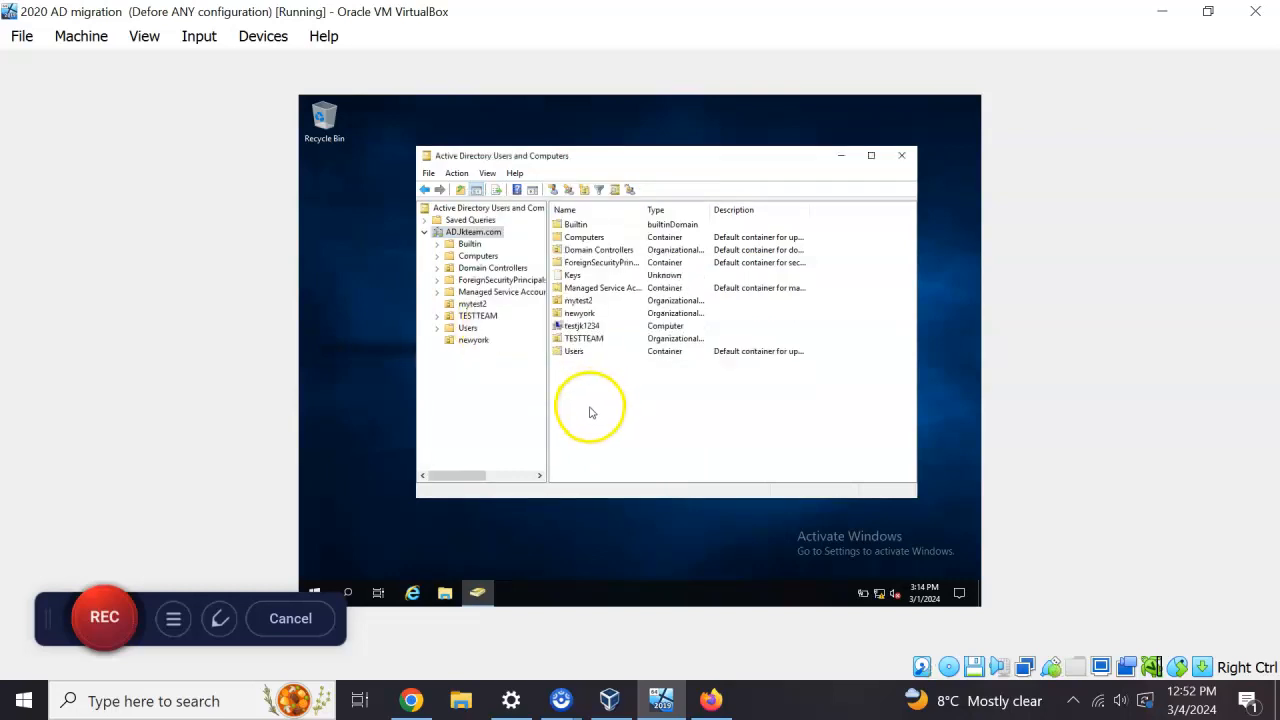
click(473, 340)
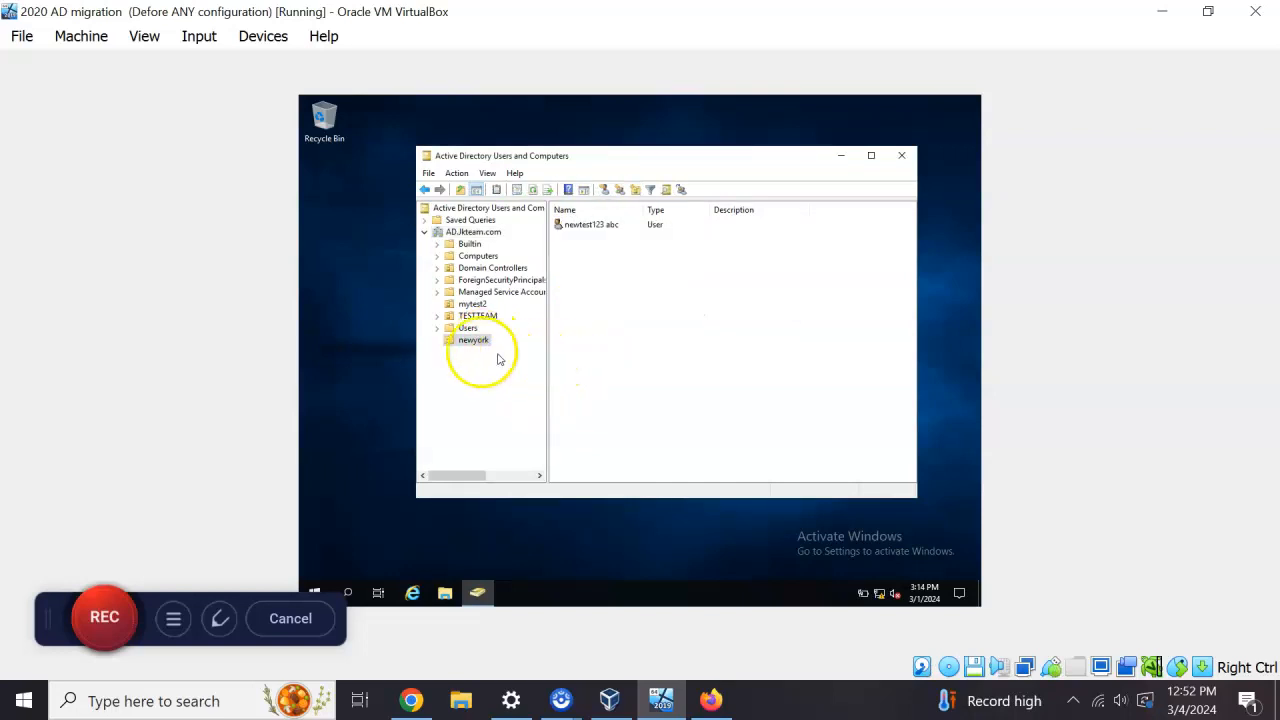
right_click(589, 231)
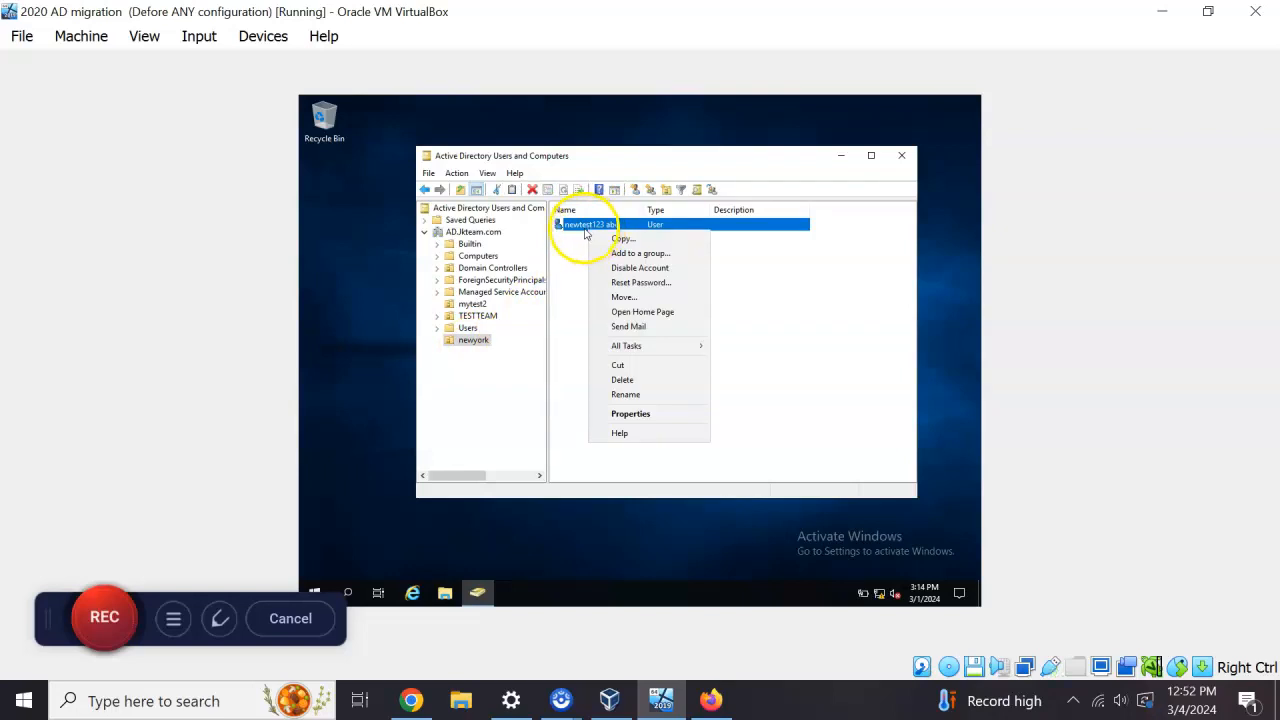
click(551, 323)
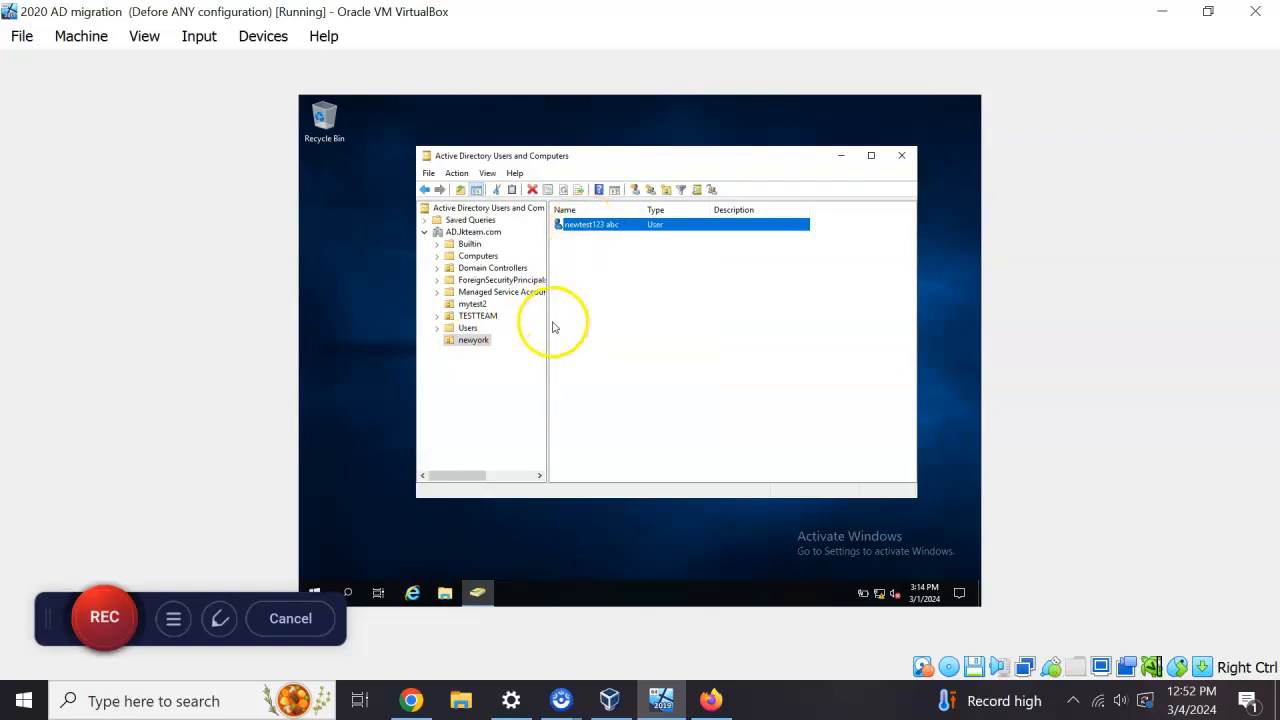
right_click(583, 232)
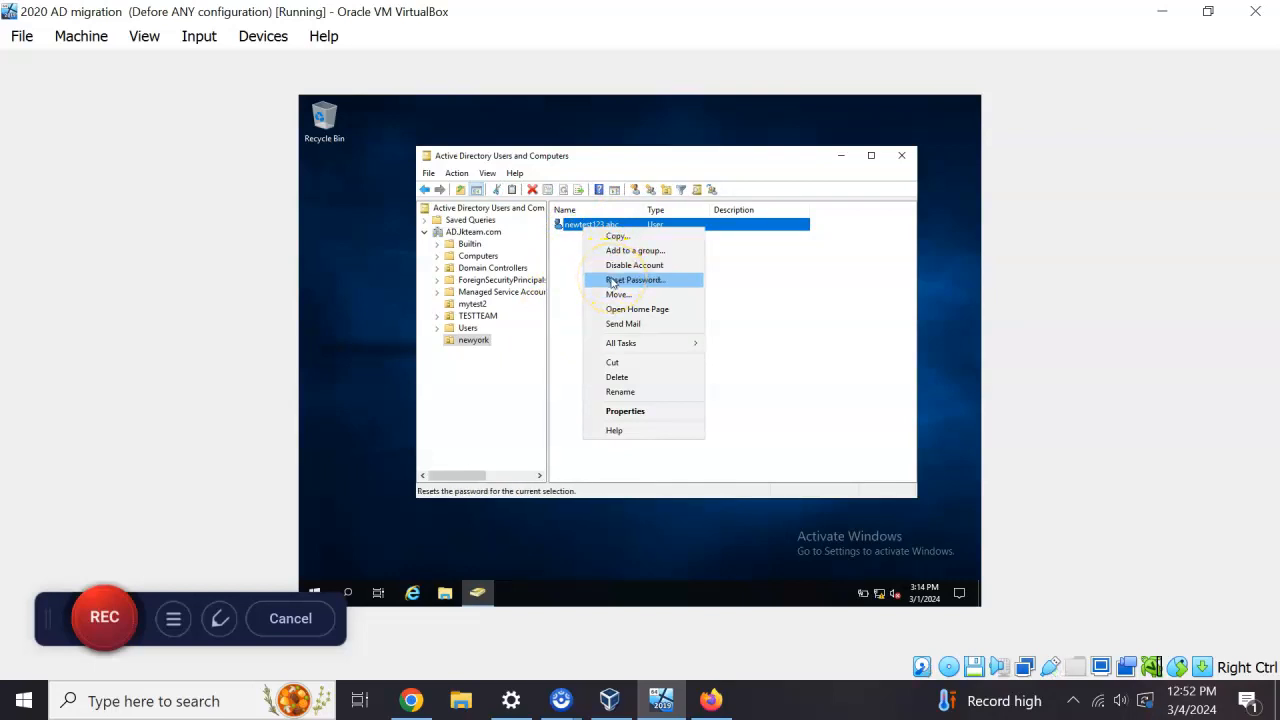
click(765, 318)
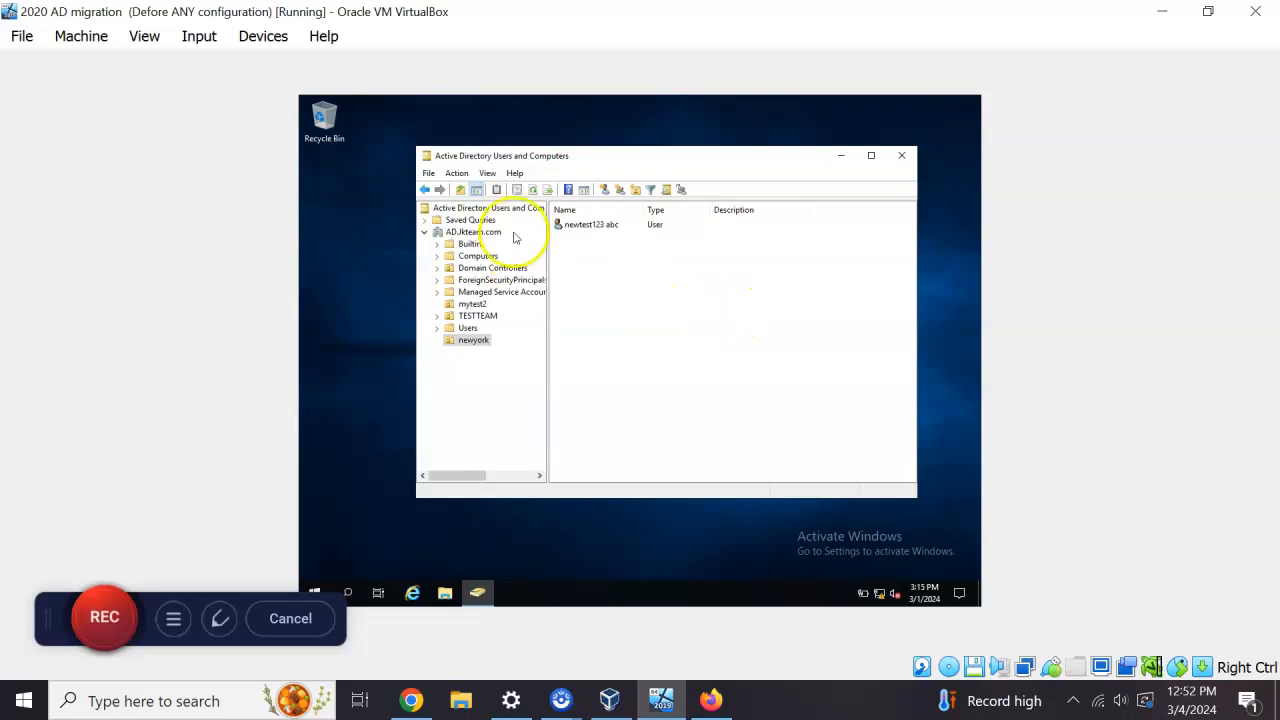
Search all of AD.Jkteam.com for 'new' and open newtest123 abc's properties from the results.
click(667, 190)
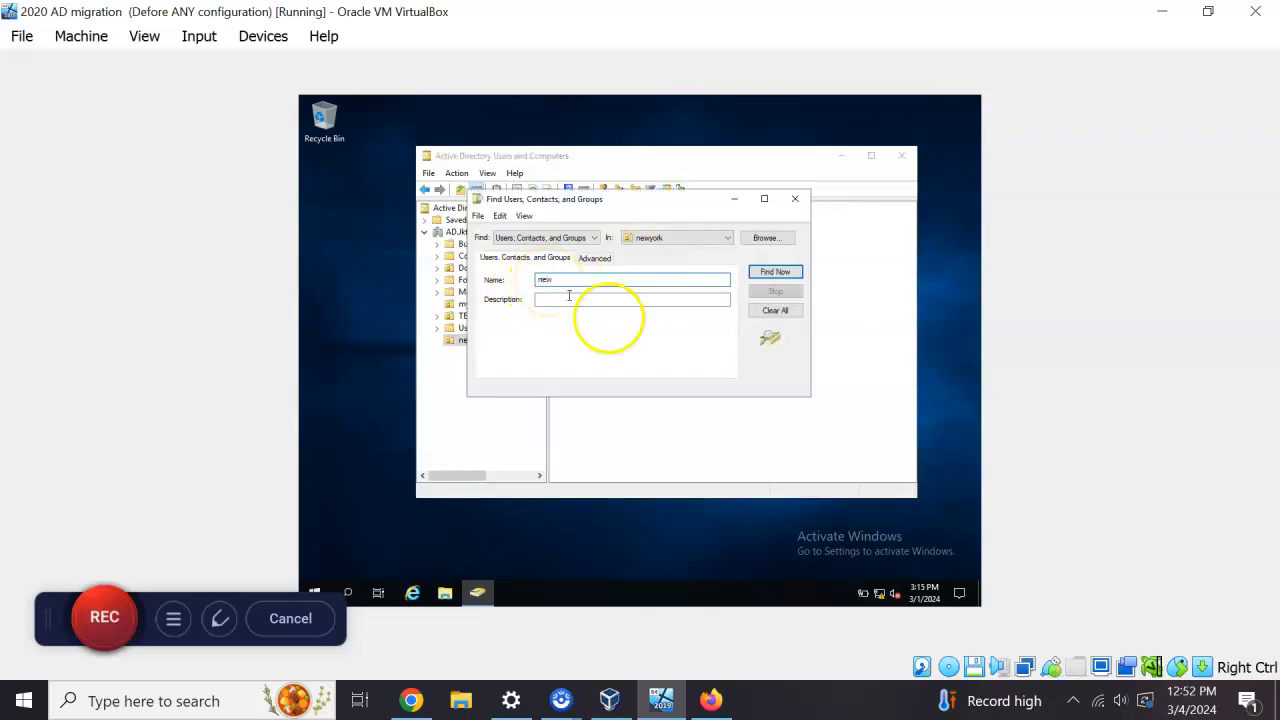
click(775, 272)
click(708, 237)
click(679, 262)
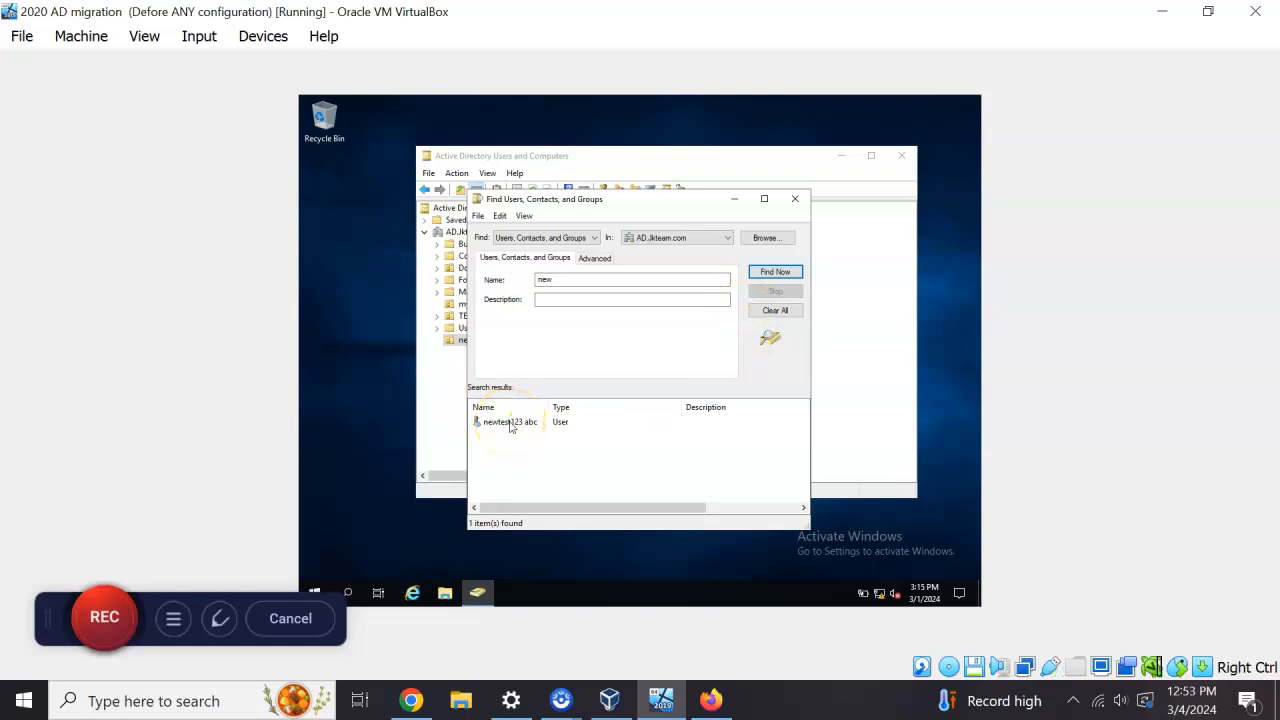
right_click(510, 426)
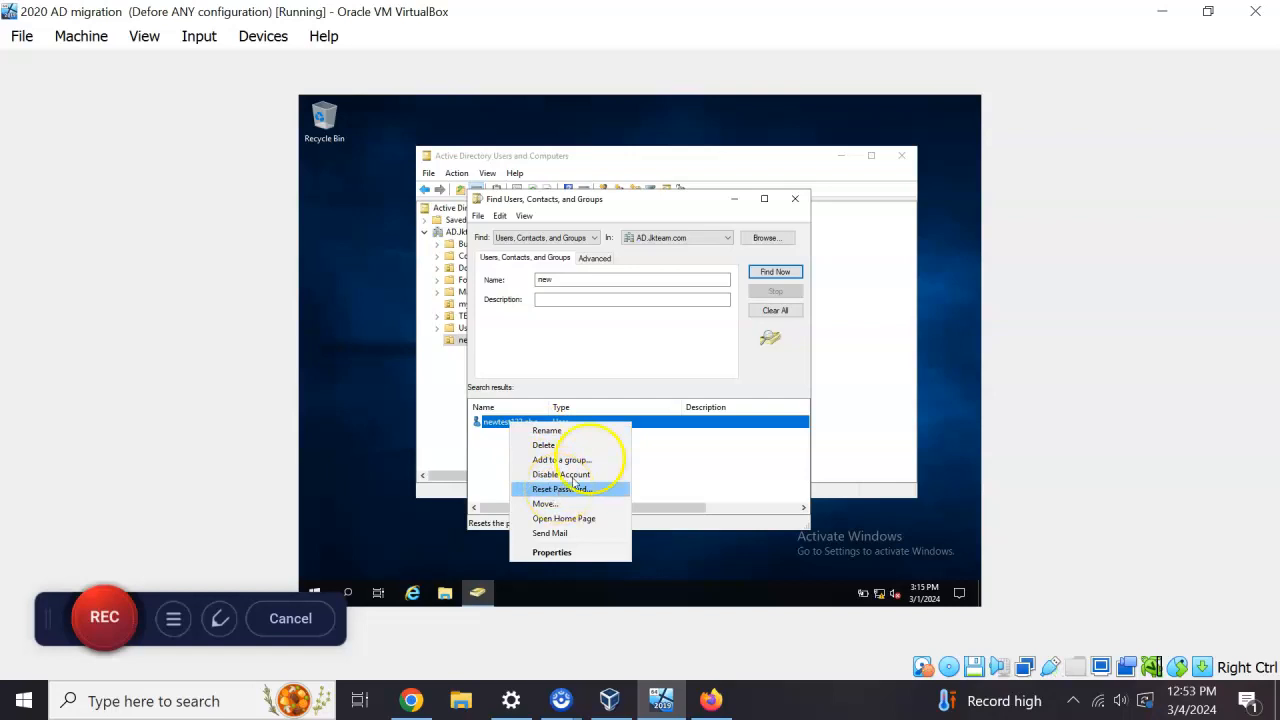
click(488, 426)
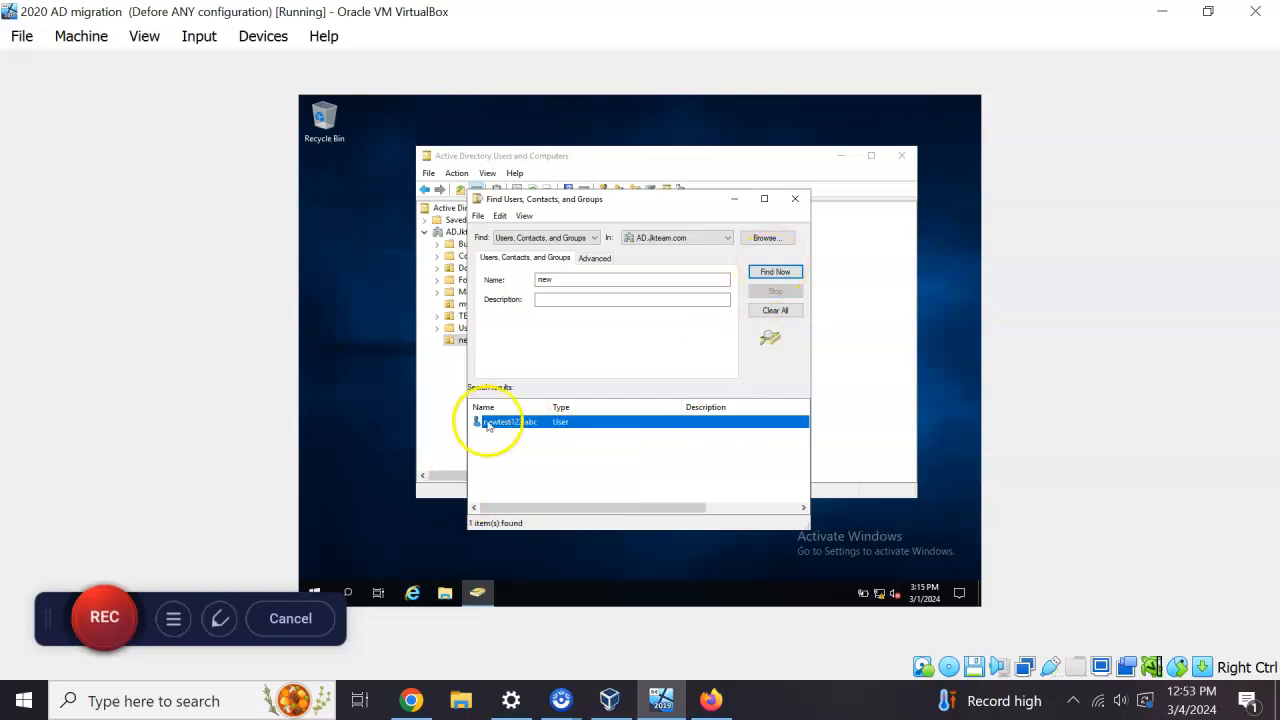
double_click(488, 426)
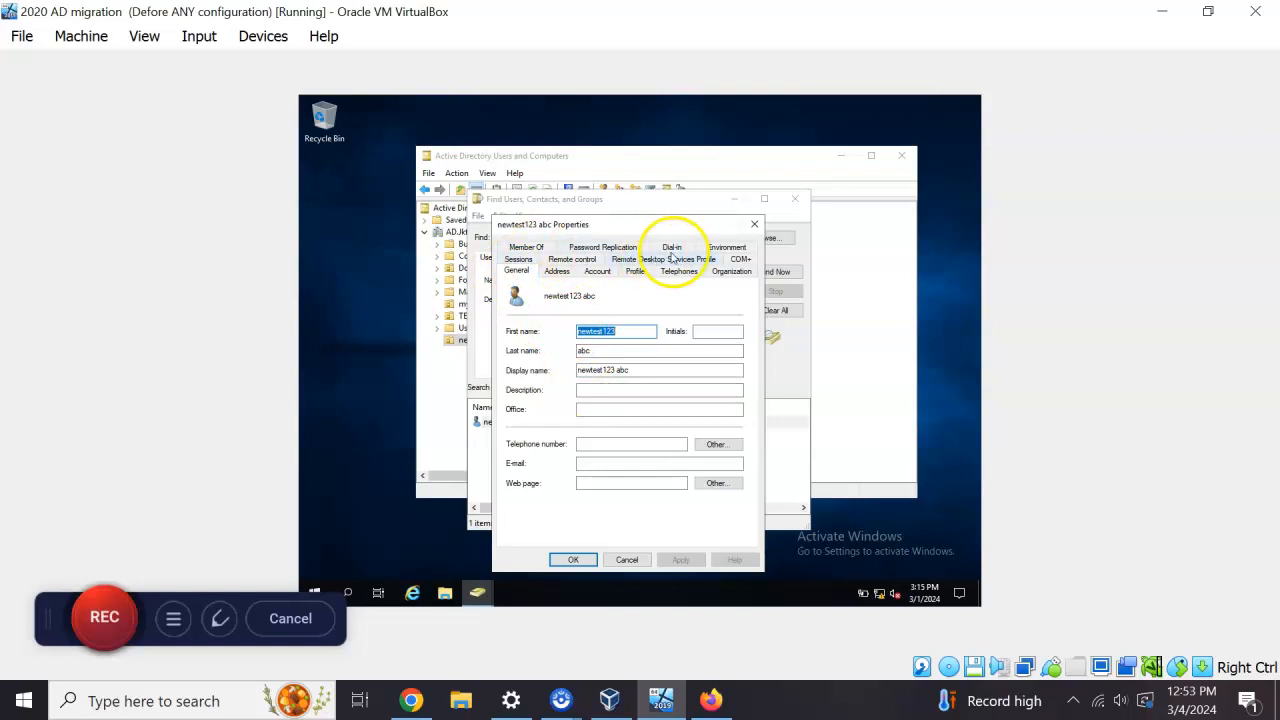
Tick Unlock account on newtest123 abc's Account tab, apply it, and close the search window.
click(597, 272)
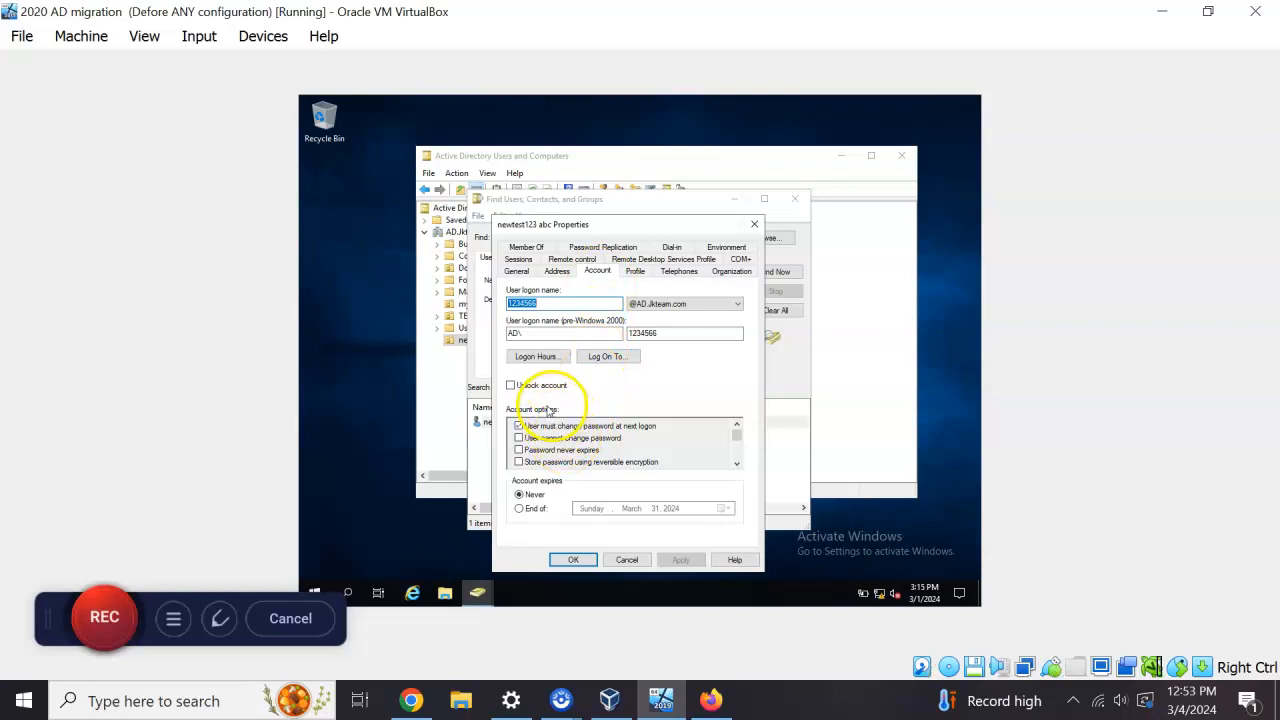
click(511, 387)
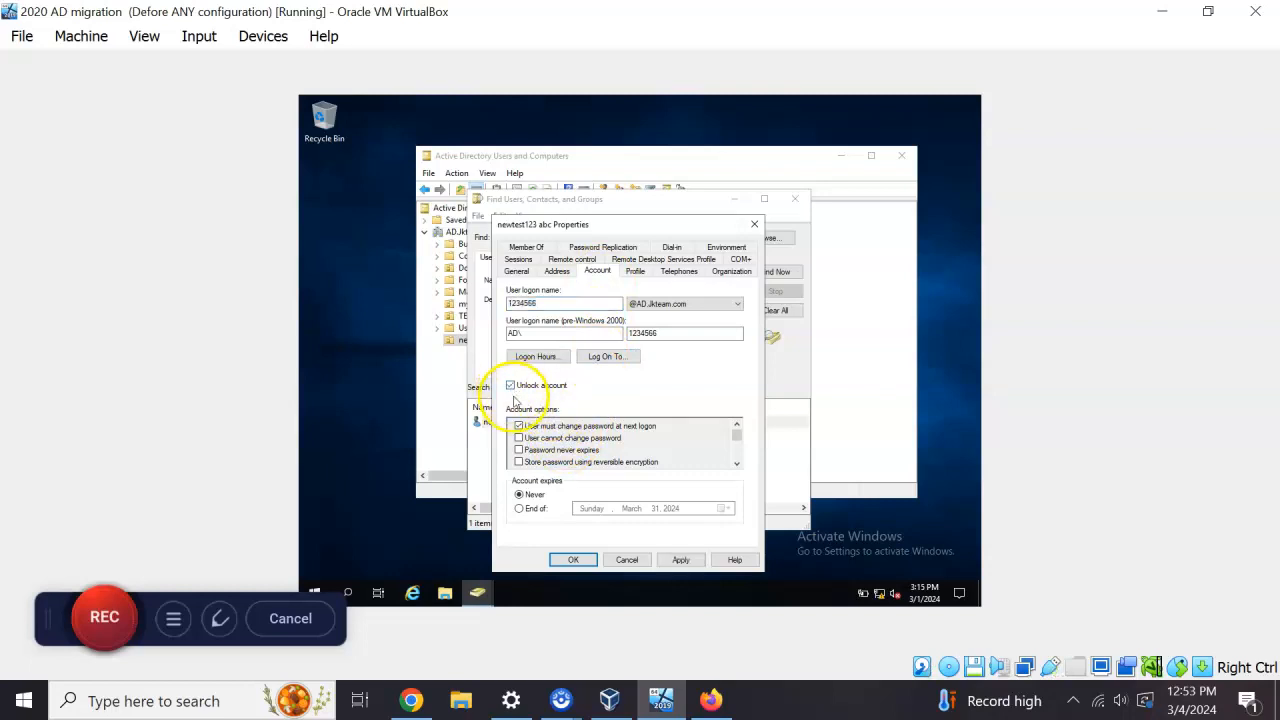
click(681, 560)
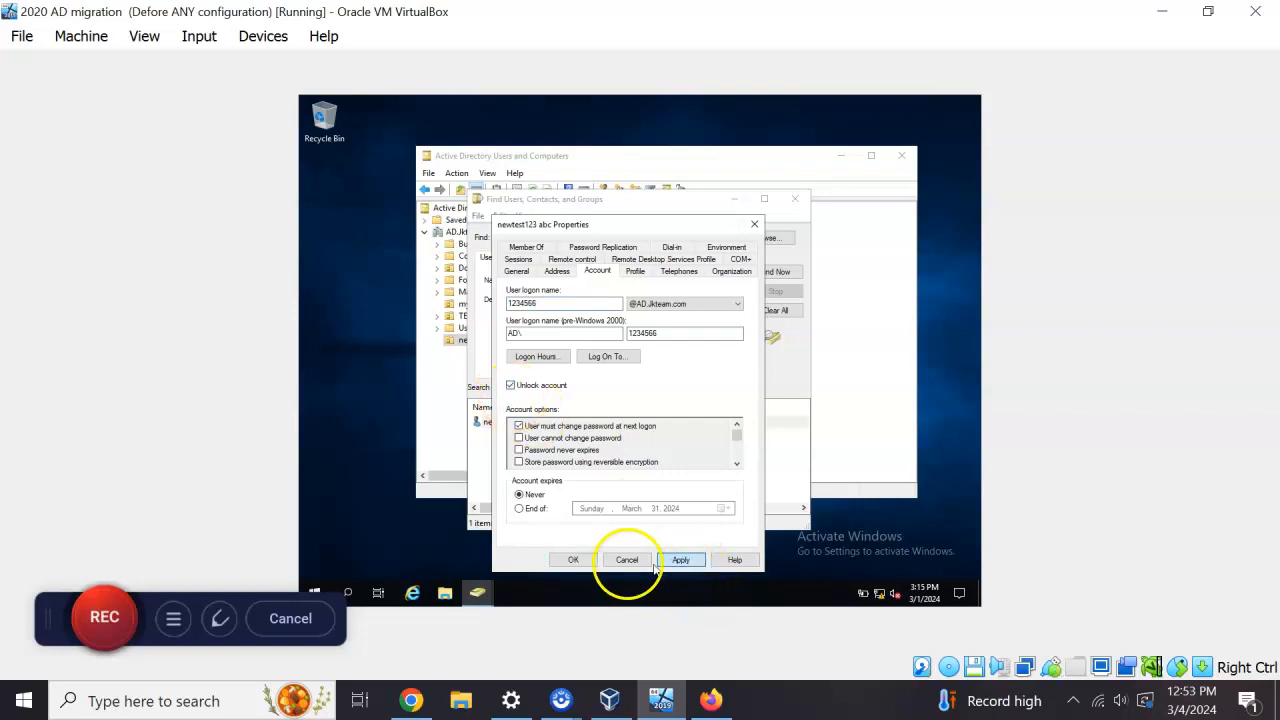
click(553, 562)
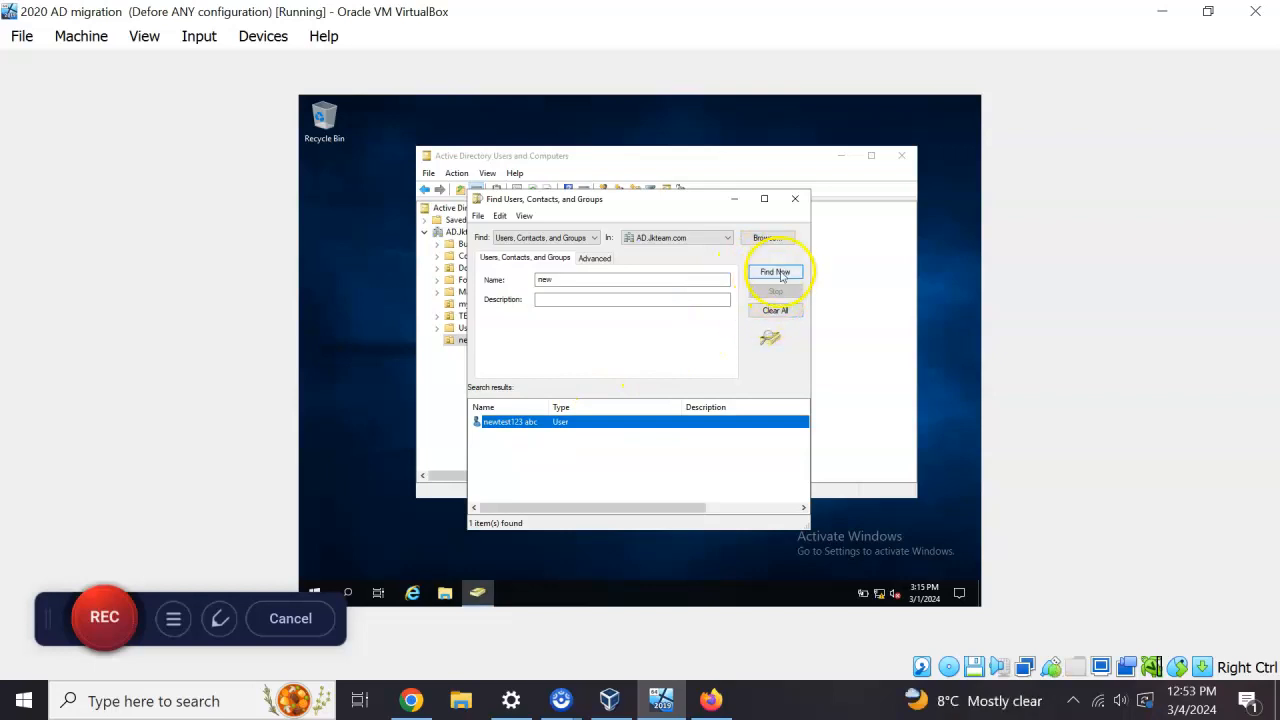
click(795, 199)
Try resetting newtest123 abc's password with account unlock, then dismiss the password-policy error.
right_click(595, 227)
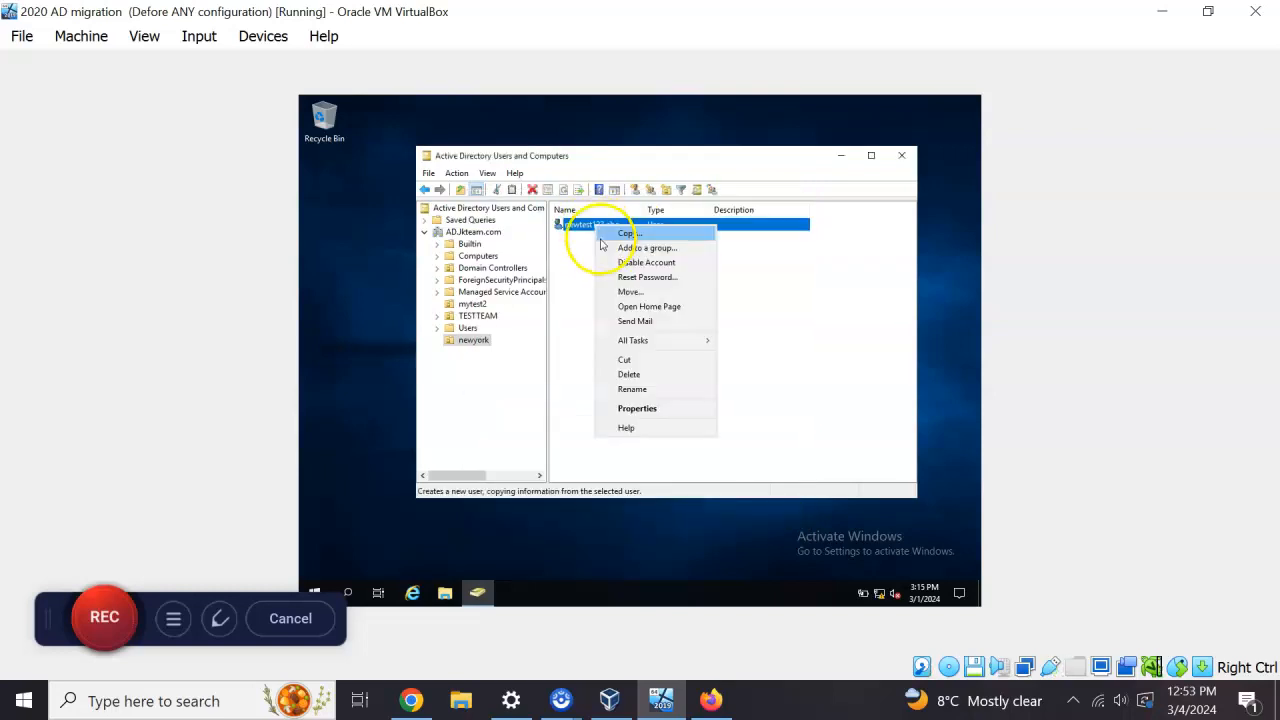
click(640, 277)
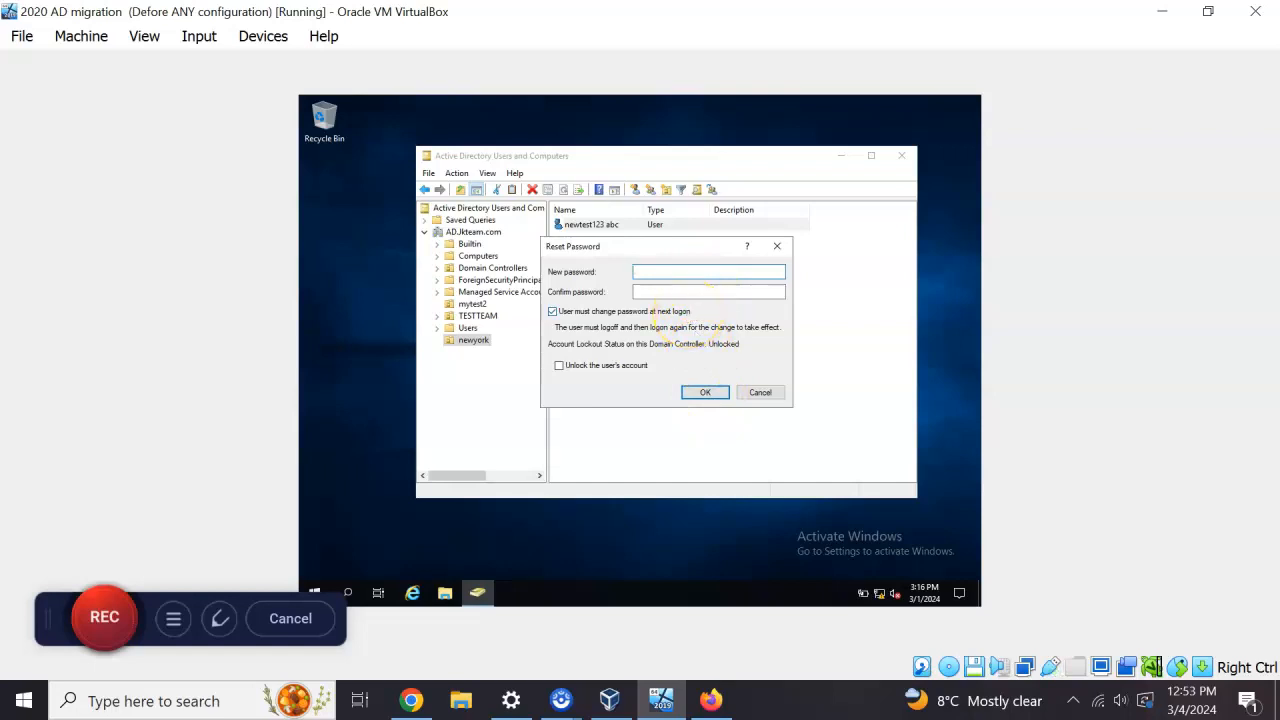
key(Tab)
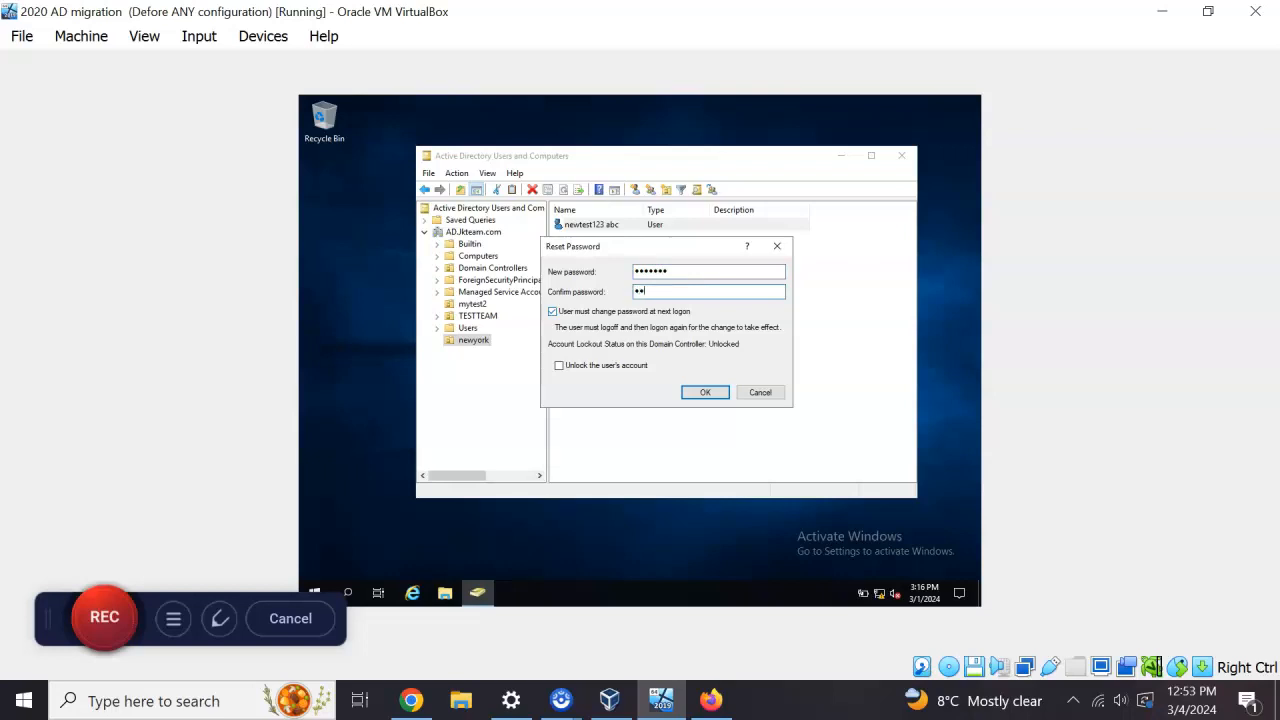
click(578, 366)
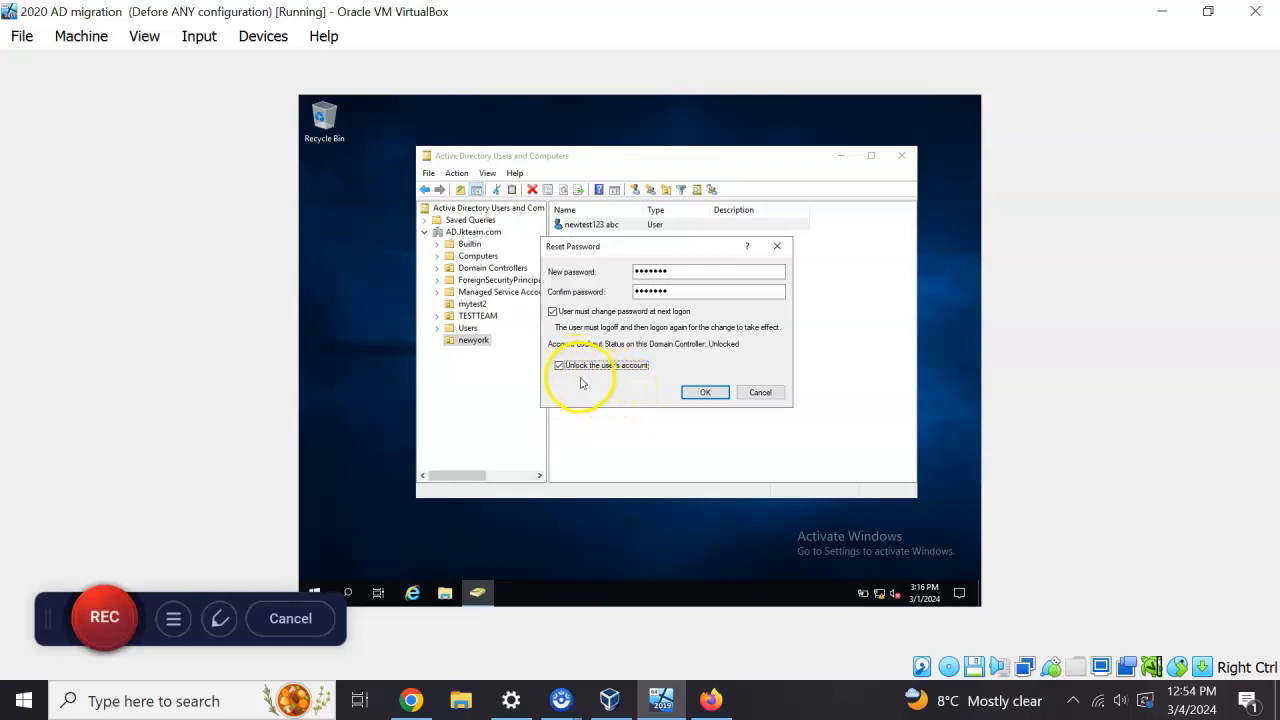
click(710, 395)
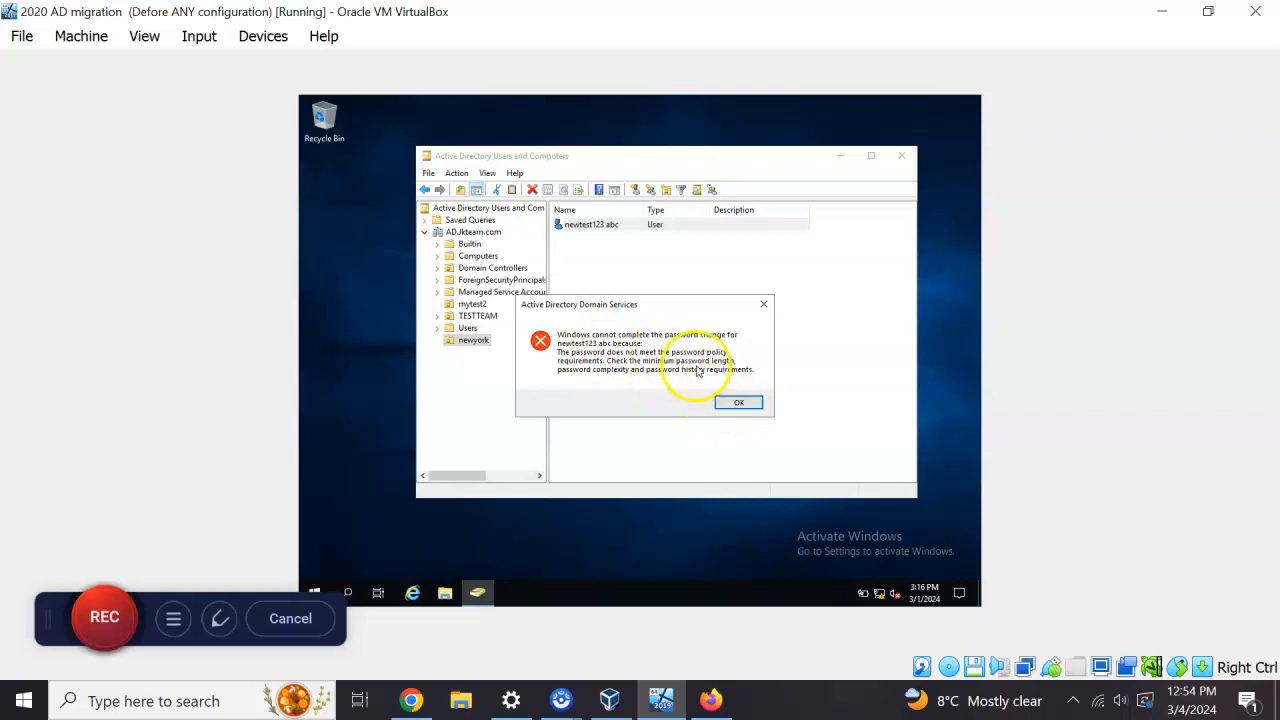
click(736, 403)
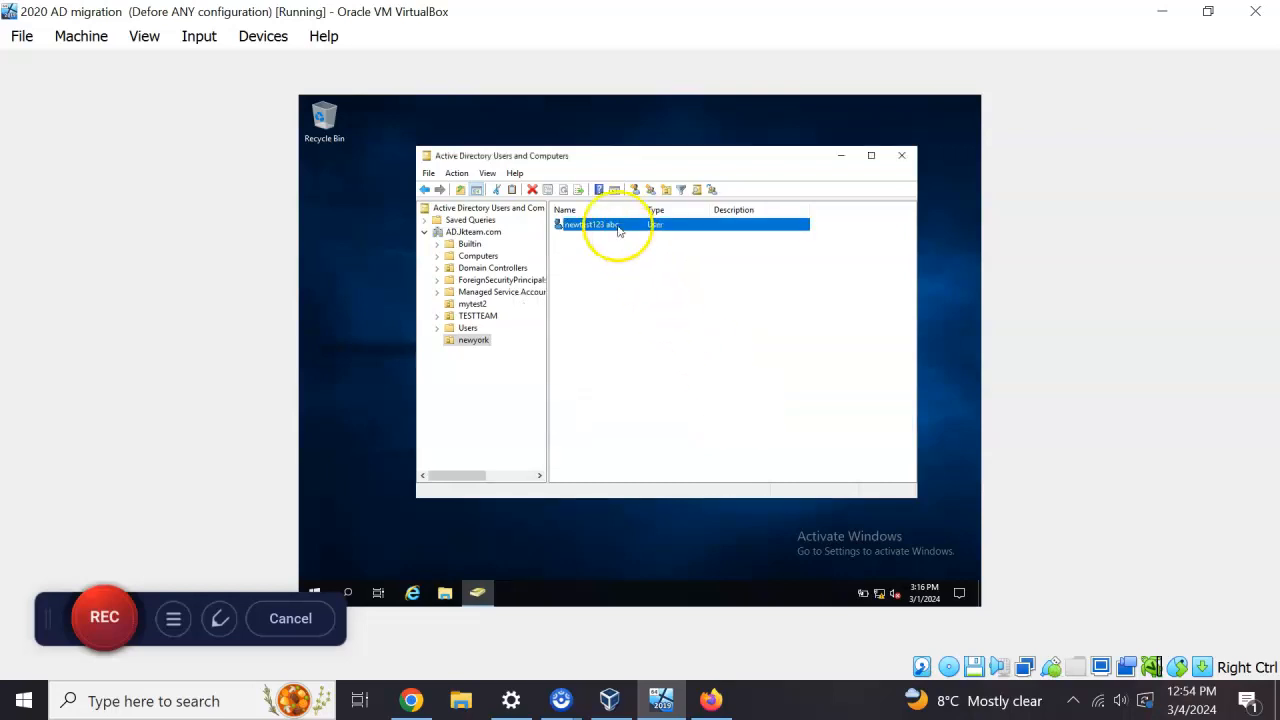
Reset newtest123 abc's password to a longer, policy-compliant one and acknowledge the confirmation.
right_click(606, 224)
click(675, 274)
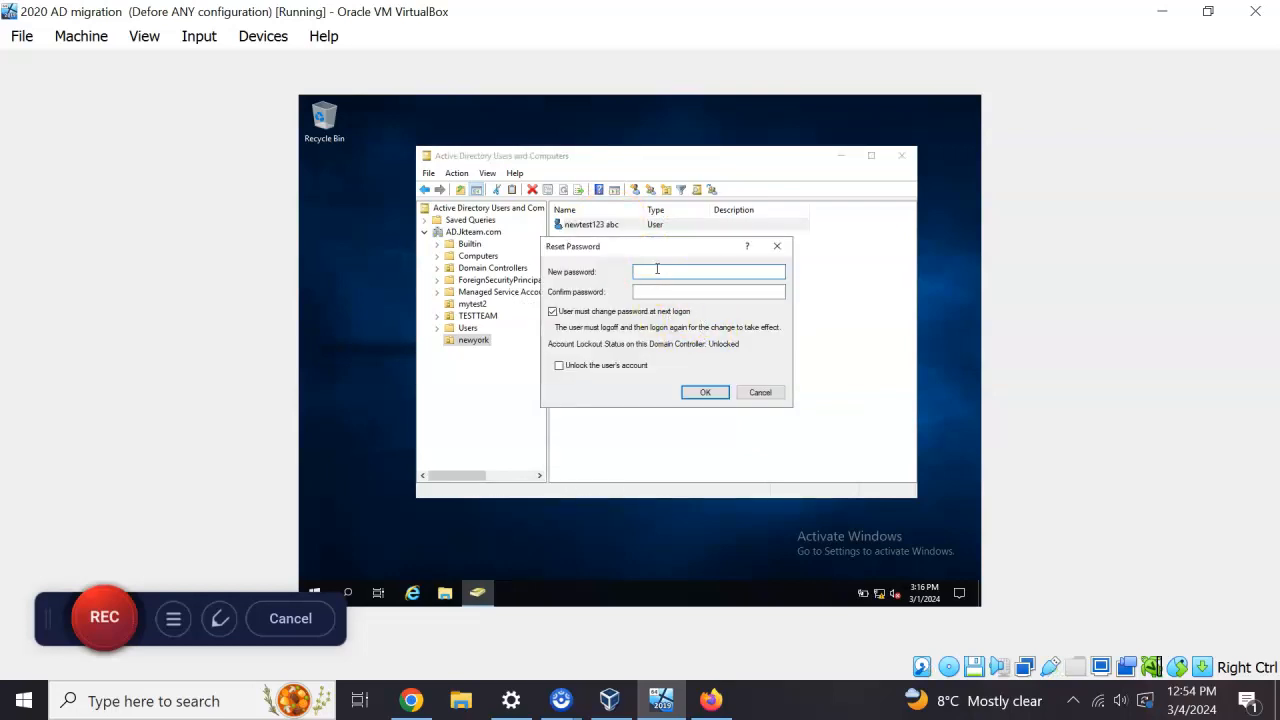
text(•••••••••••)
key(Tab)
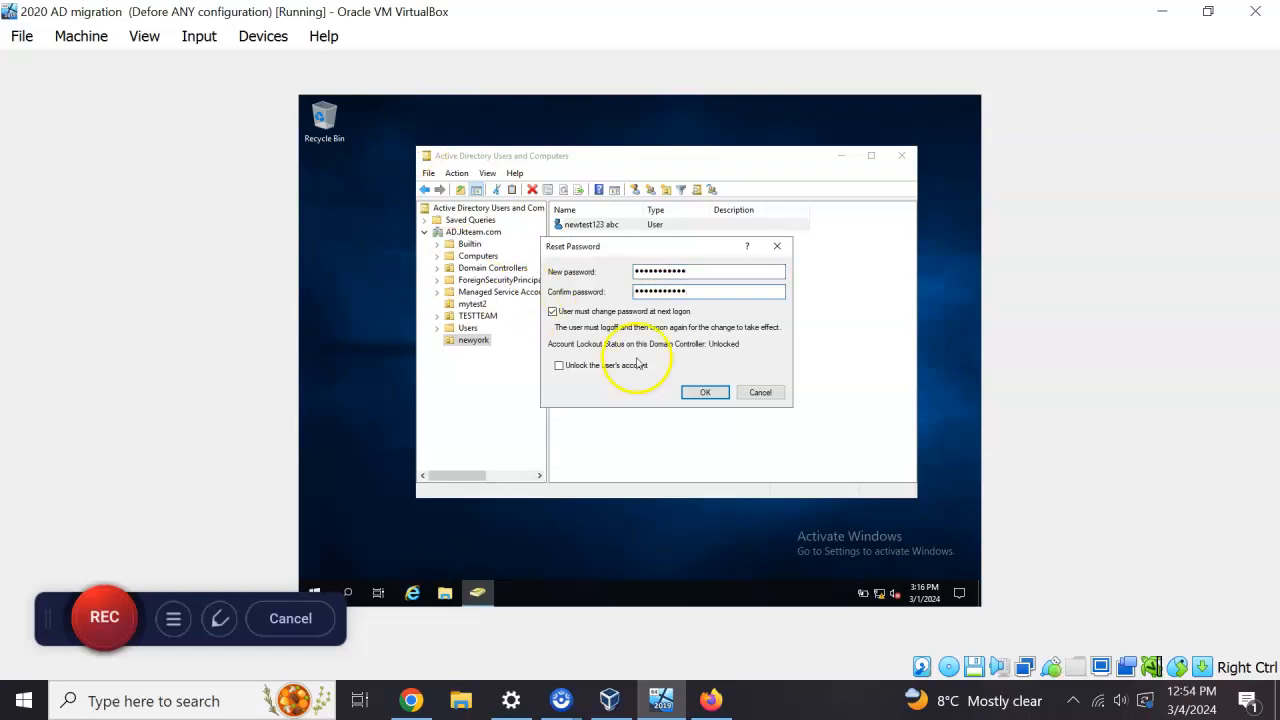
click(705, 392)
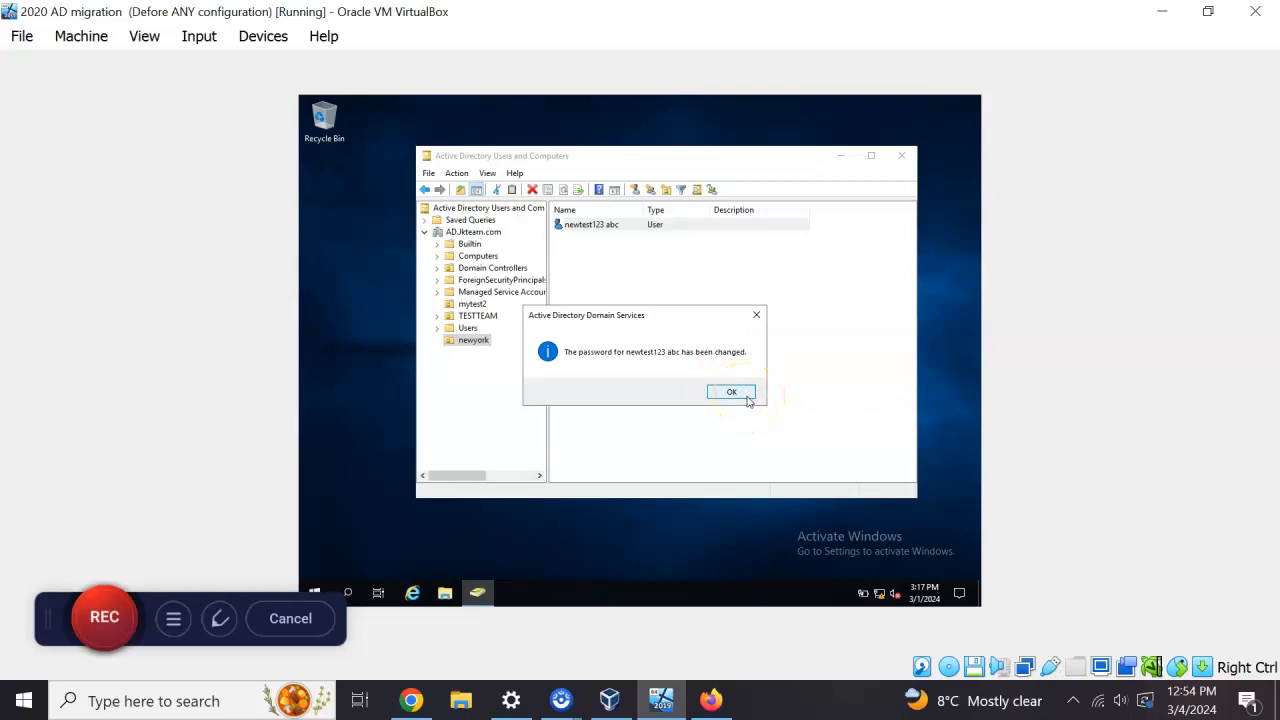
click(746, 400)
Disable the newtest123 abc account, acknowledge the confirmation, and clear the list selection.
right_click(587, 228)
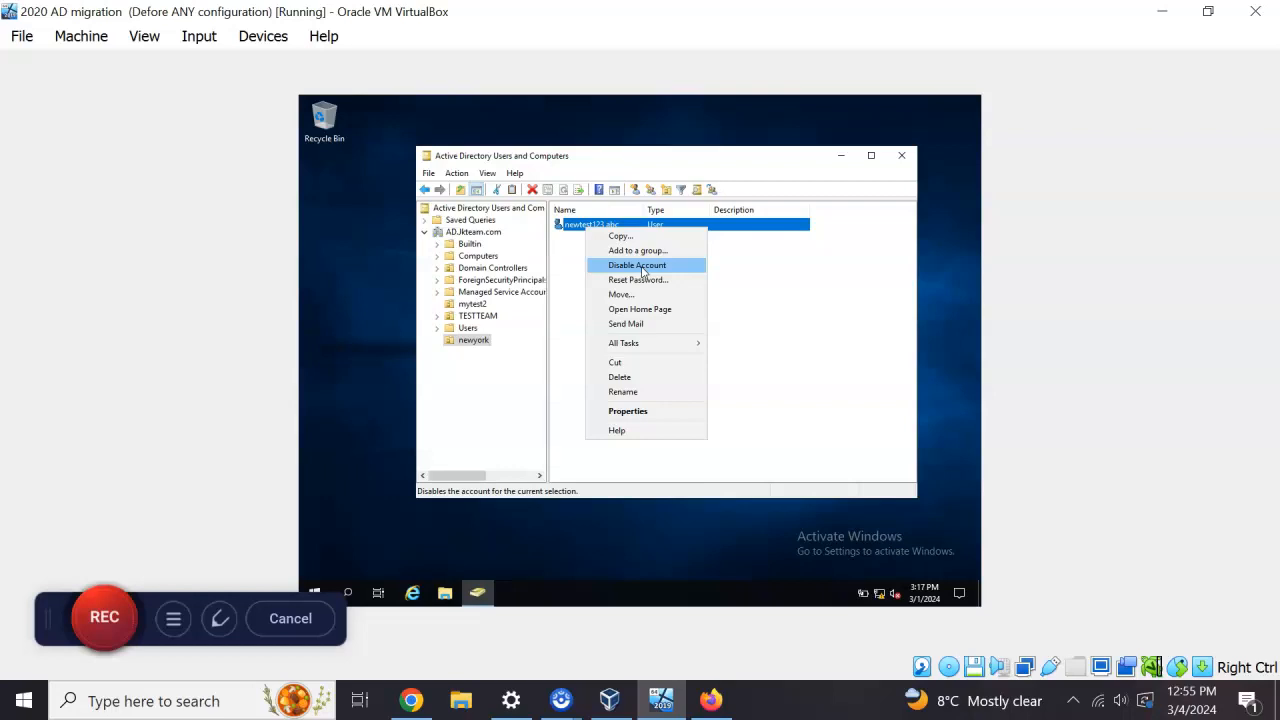
click(642, 268)
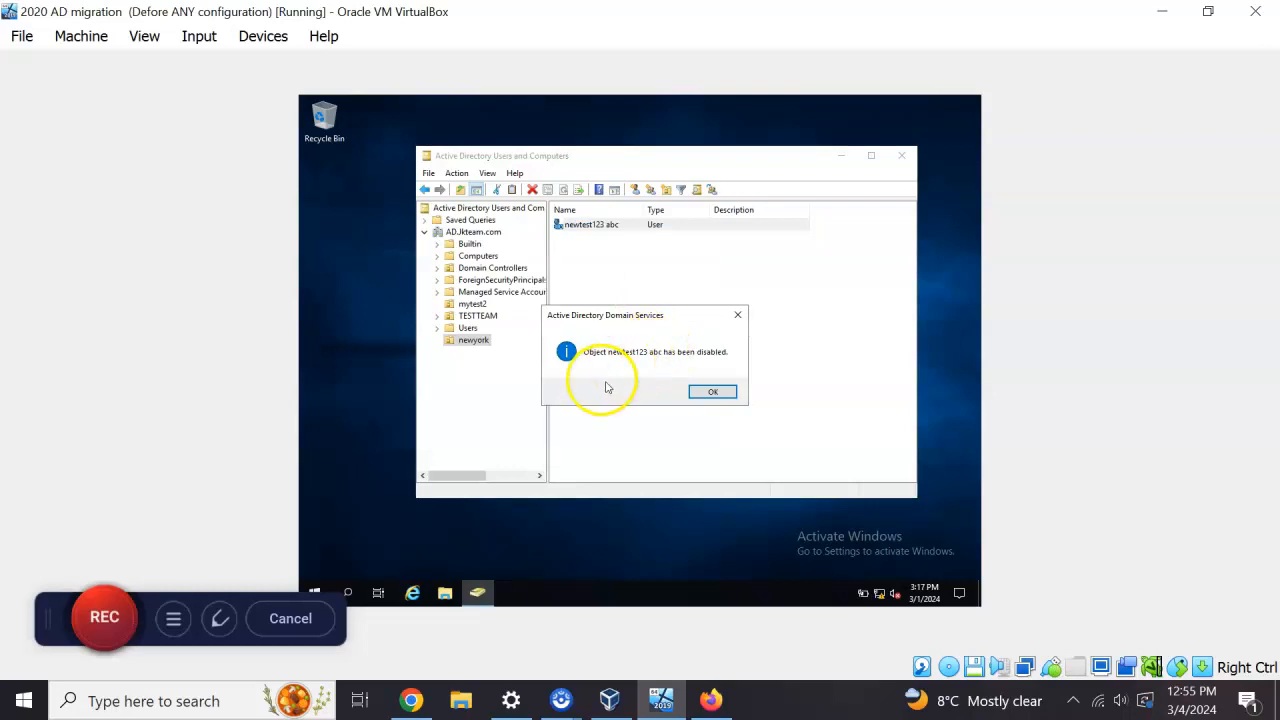
click(712, 391)
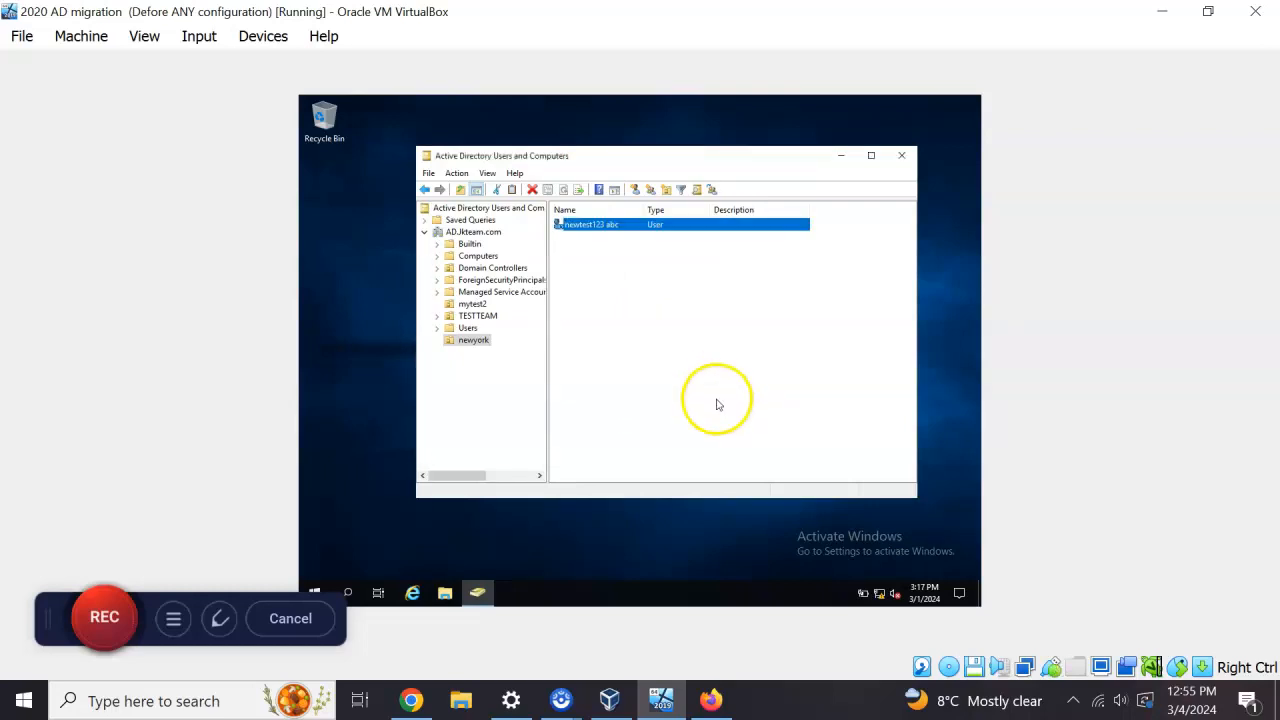
right_click(639, 300)
click(582, 301)
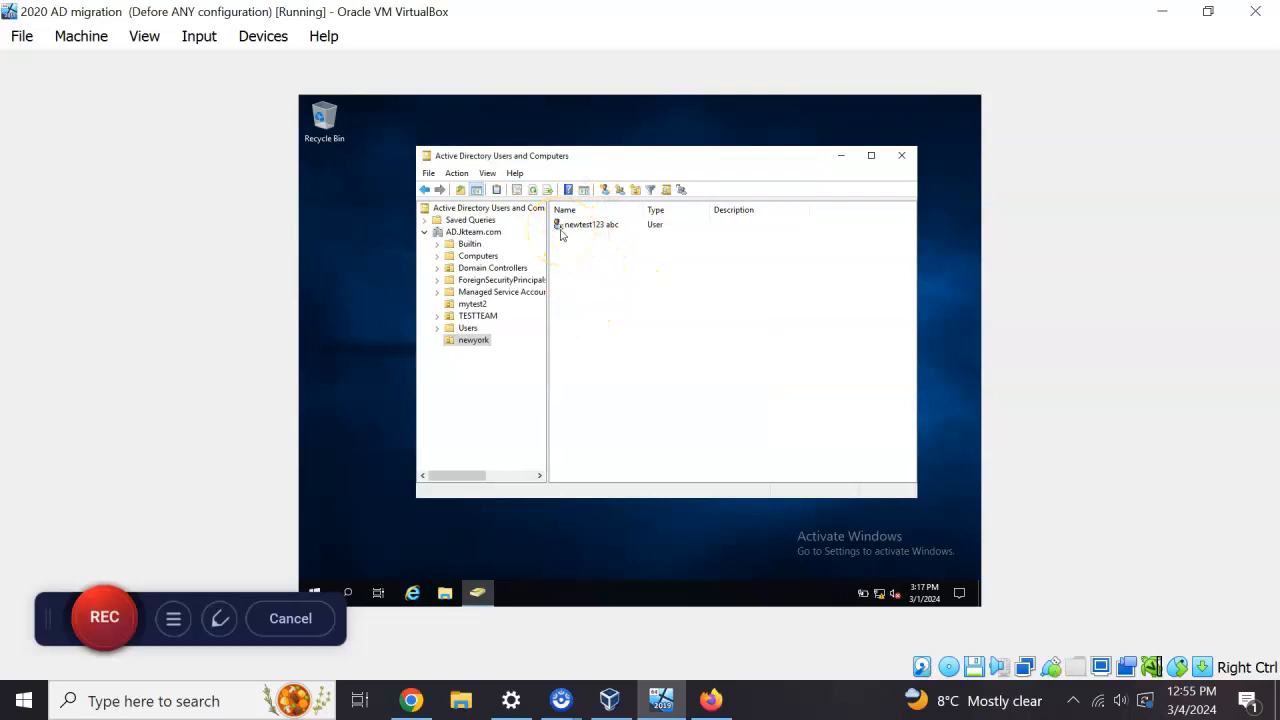
click(561, 234)
click(600, 291)
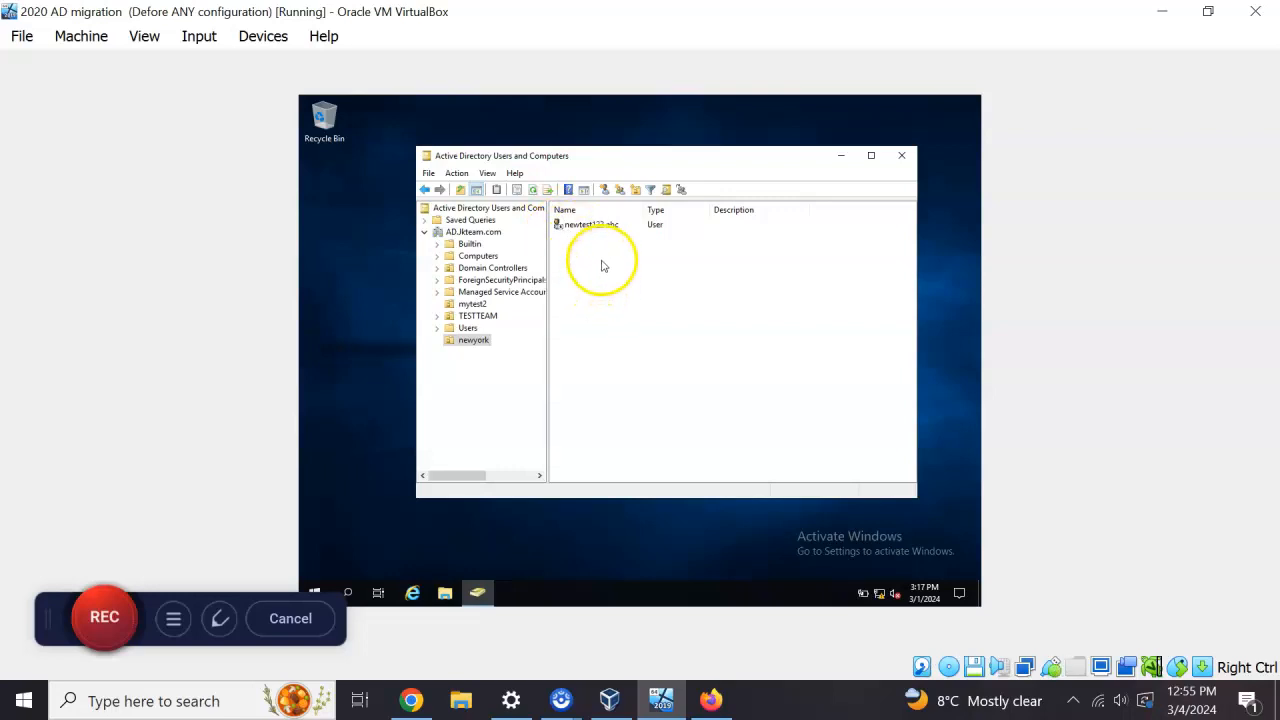
Enable the disabled newtest123 abc account again and close the enabled confirmation.
right_click(589, 227)
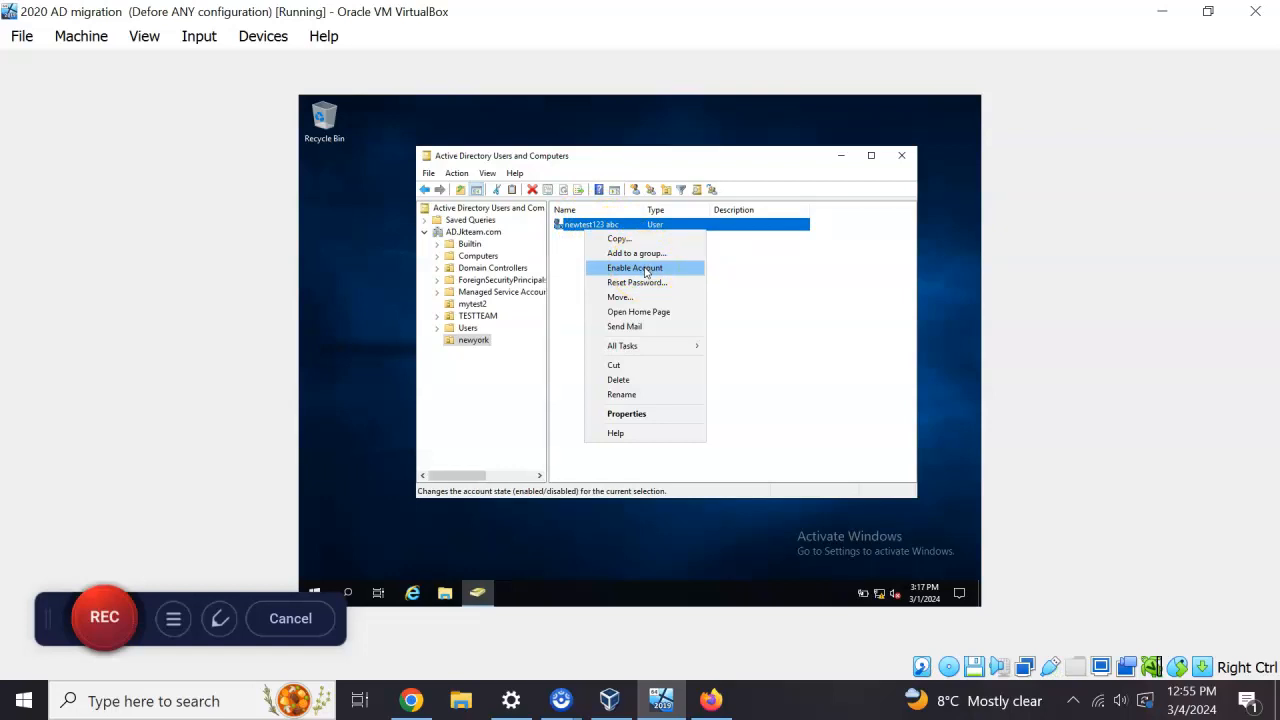
click(645, 270)
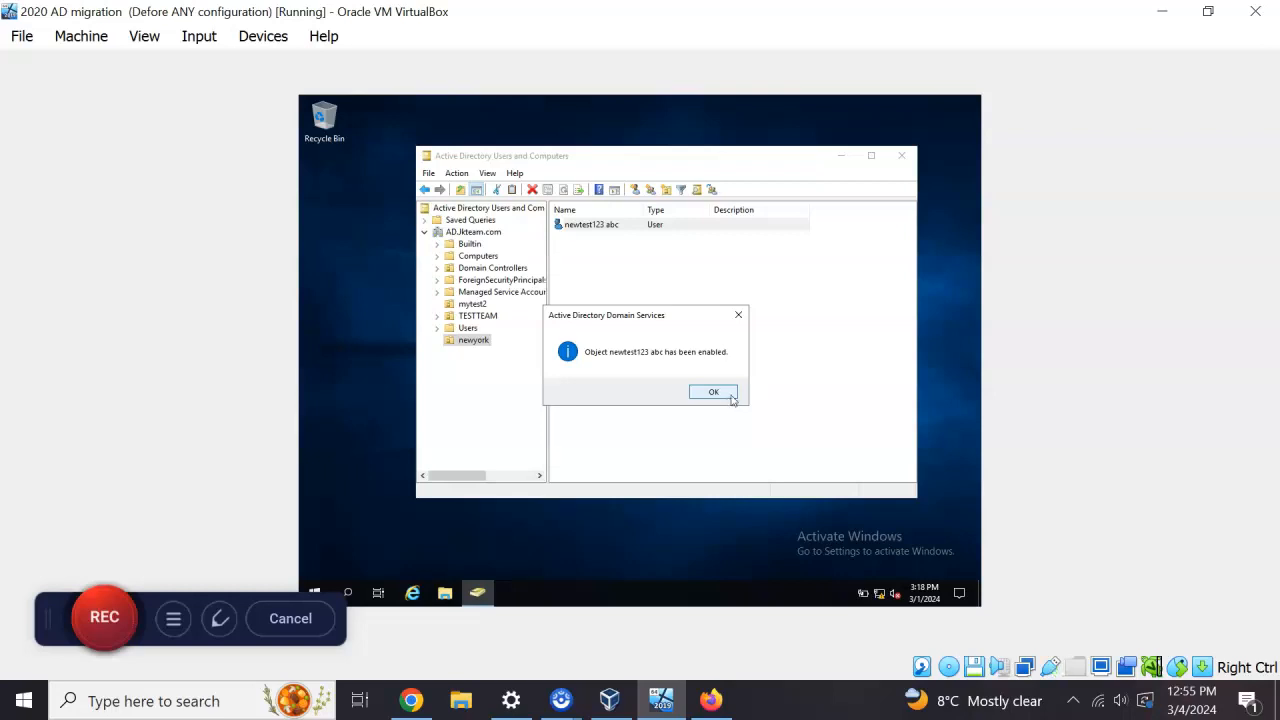
click(730, 397)
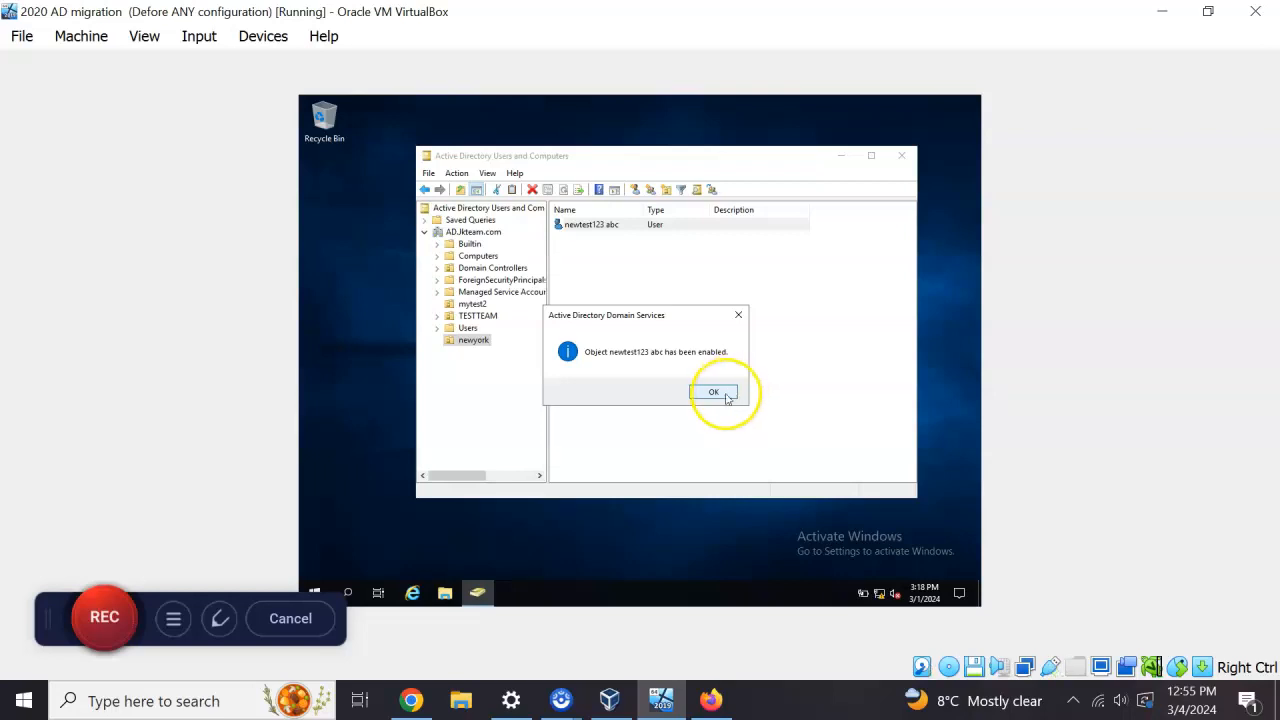
click(713, 392)
Select newtest123 abc in the newyork OU and open its context menu.
click(591, 226)
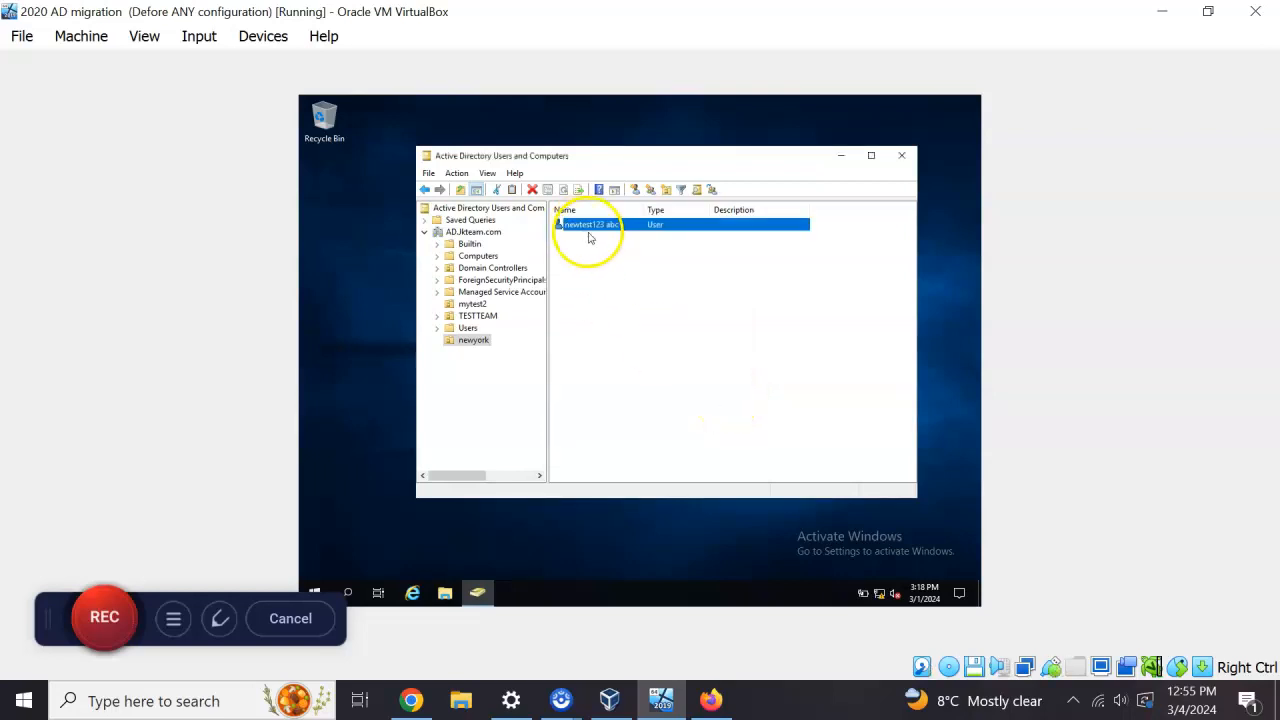
right_click(591, 228)
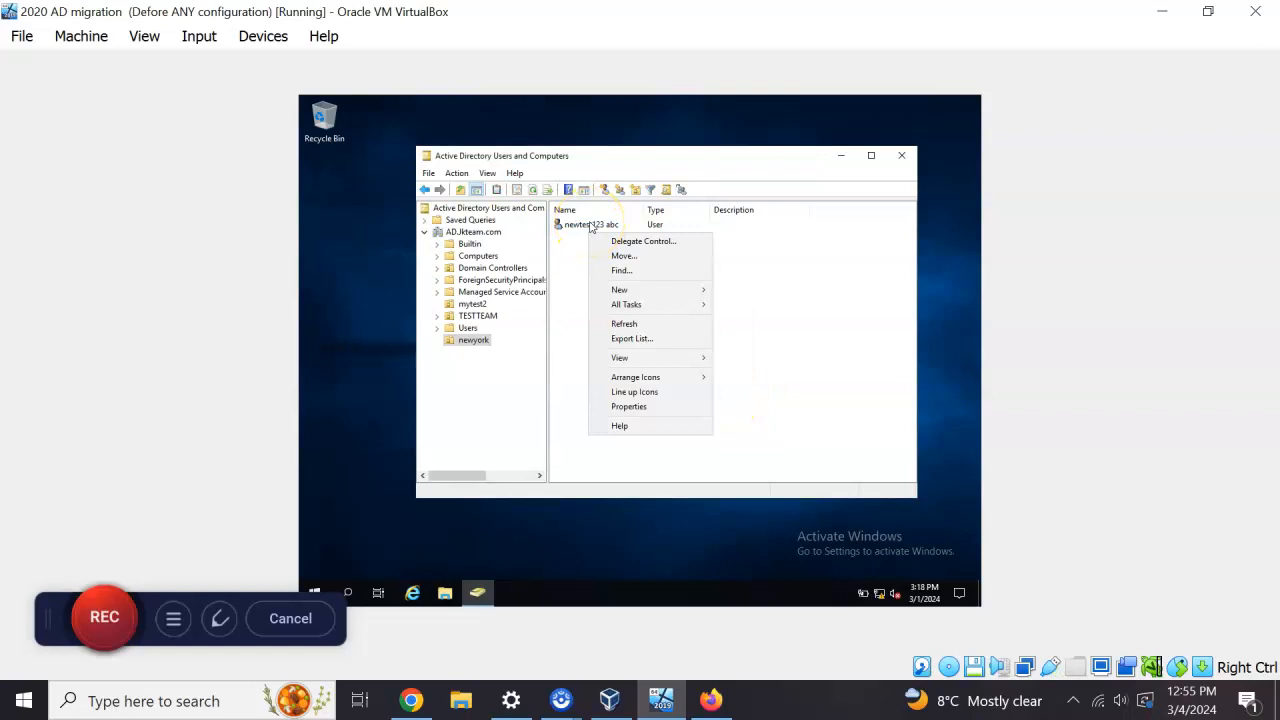
right_click(591, 227)
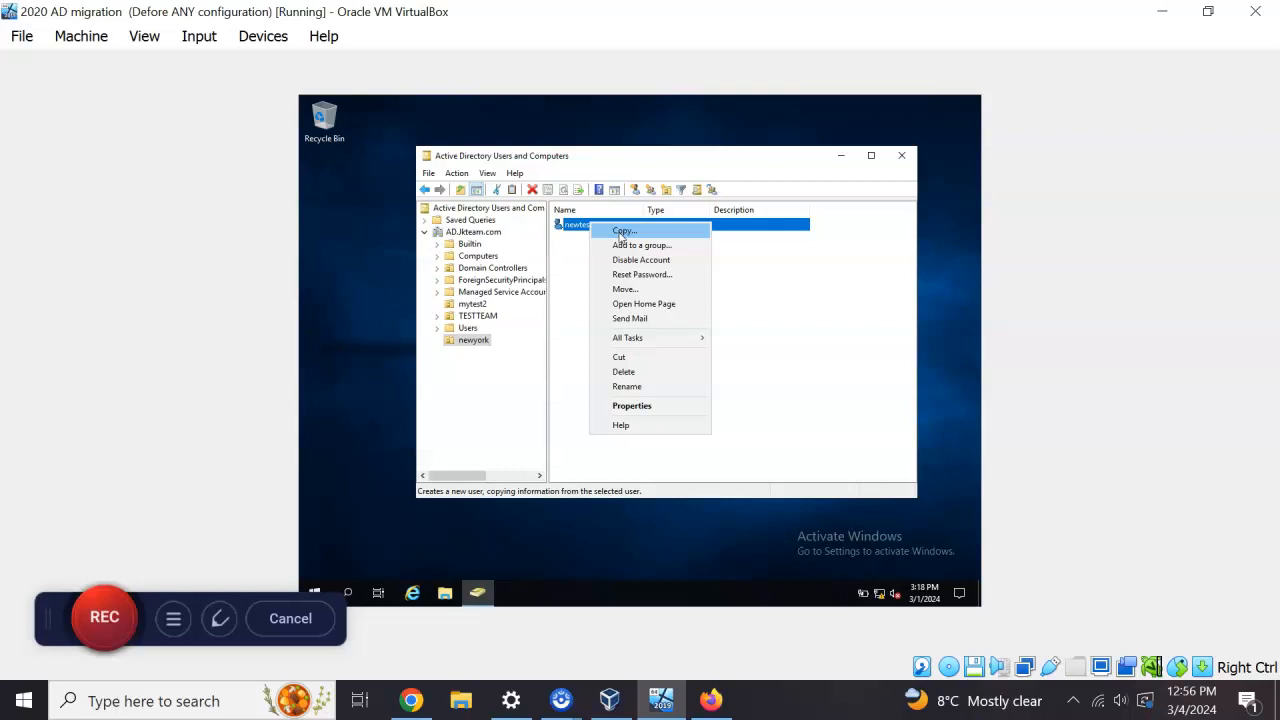
click(622, 231)
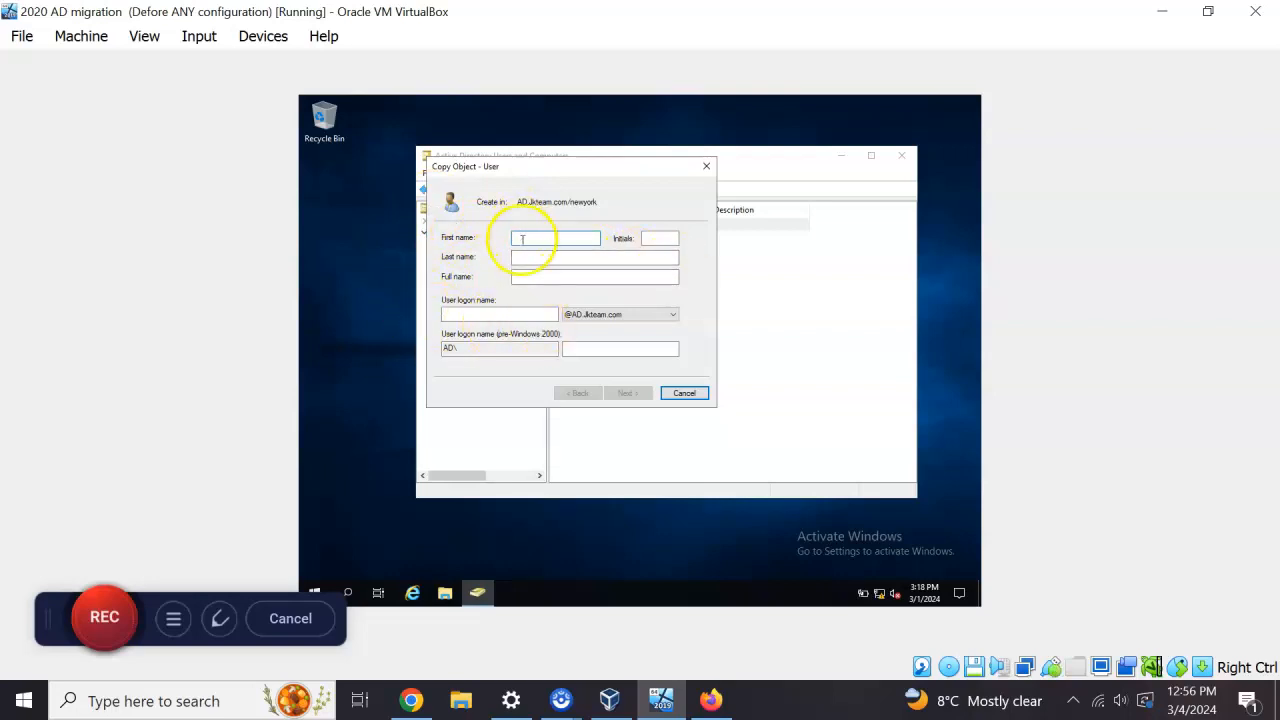
text(newtest345)
key(Tab)
key(Tab)
text(dhj)
key(Tab)
key(Tab)
text(1)
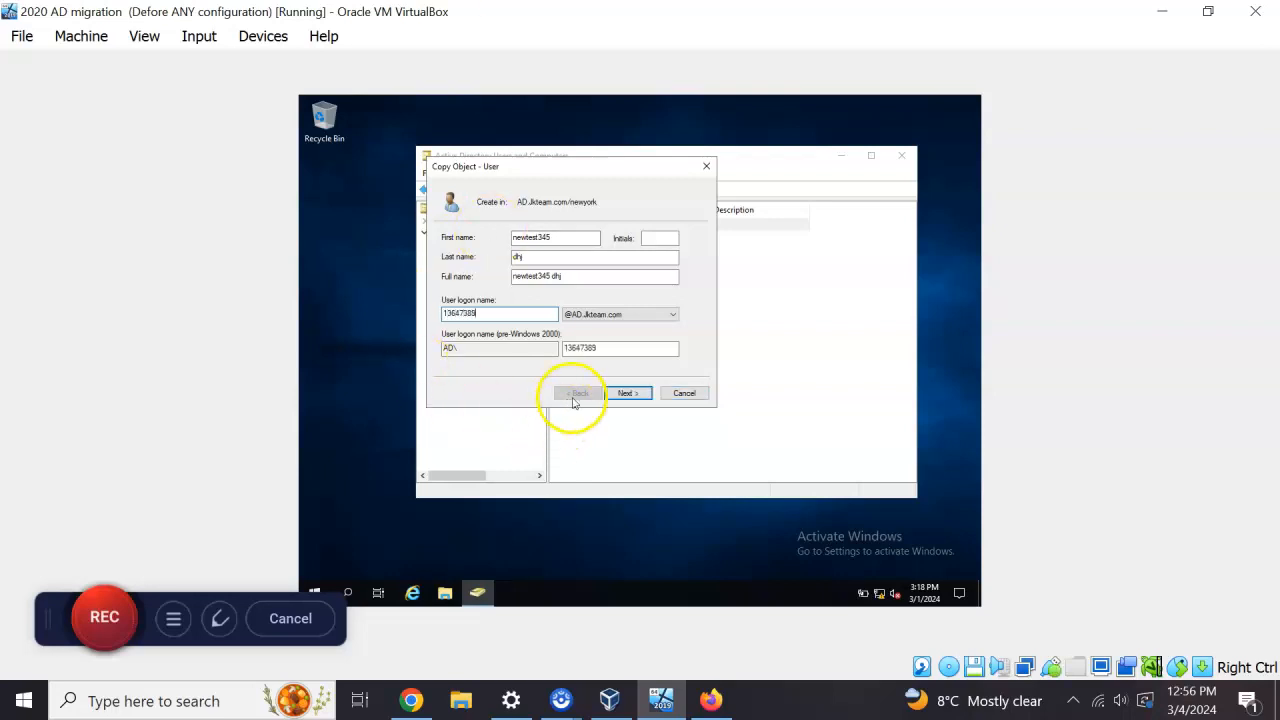
click(626, 393)
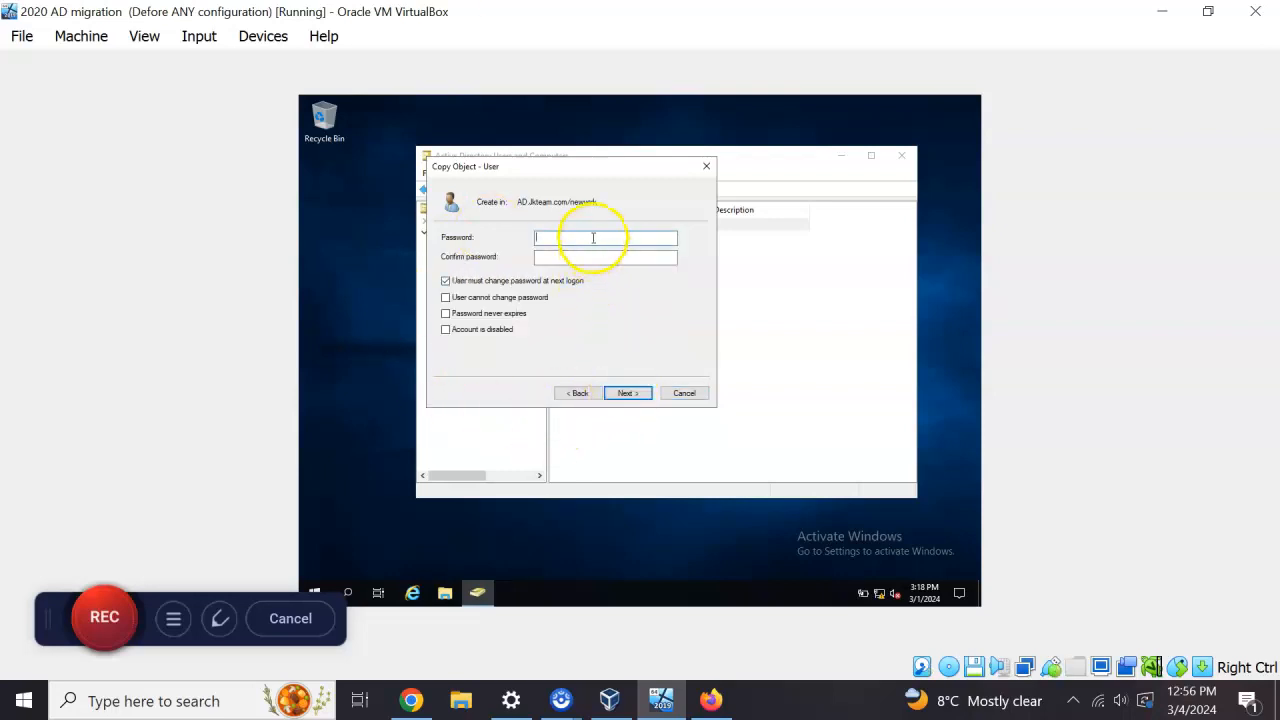
text(1234)
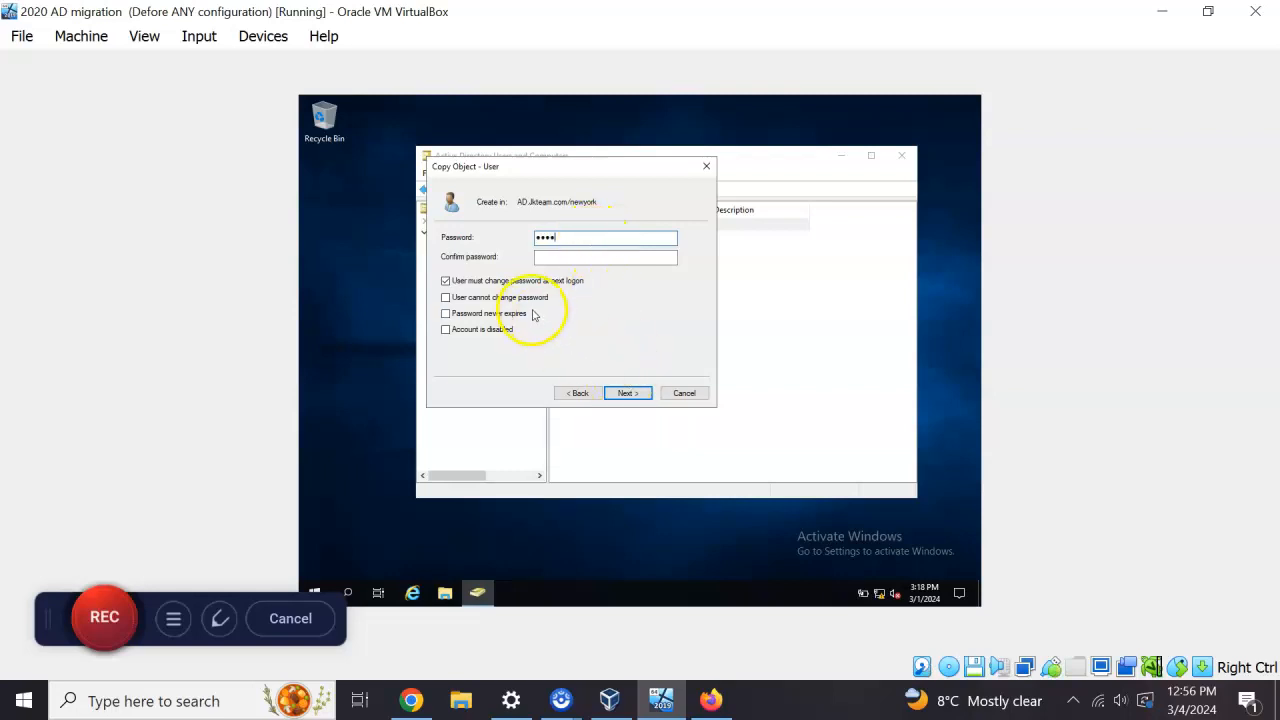
click(680, 393)
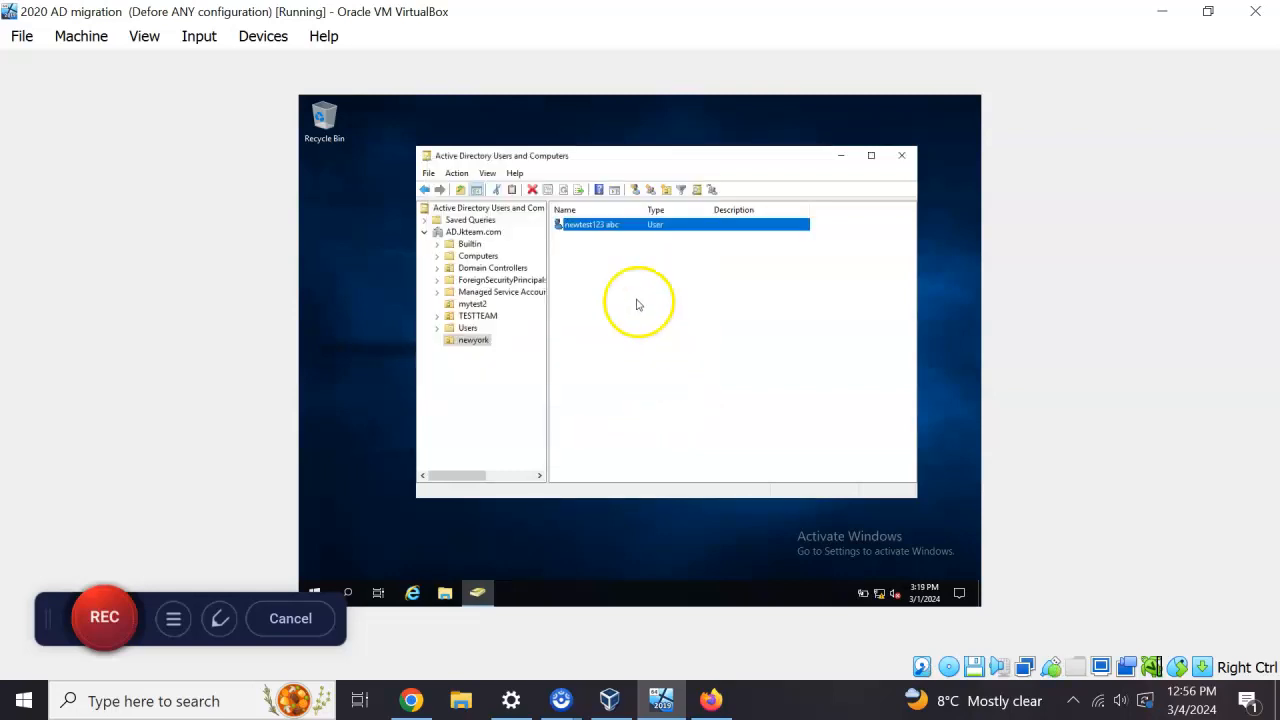
Add newtest123 abc to the test3 and TESTSecurity groups.
right_click(606, 233)
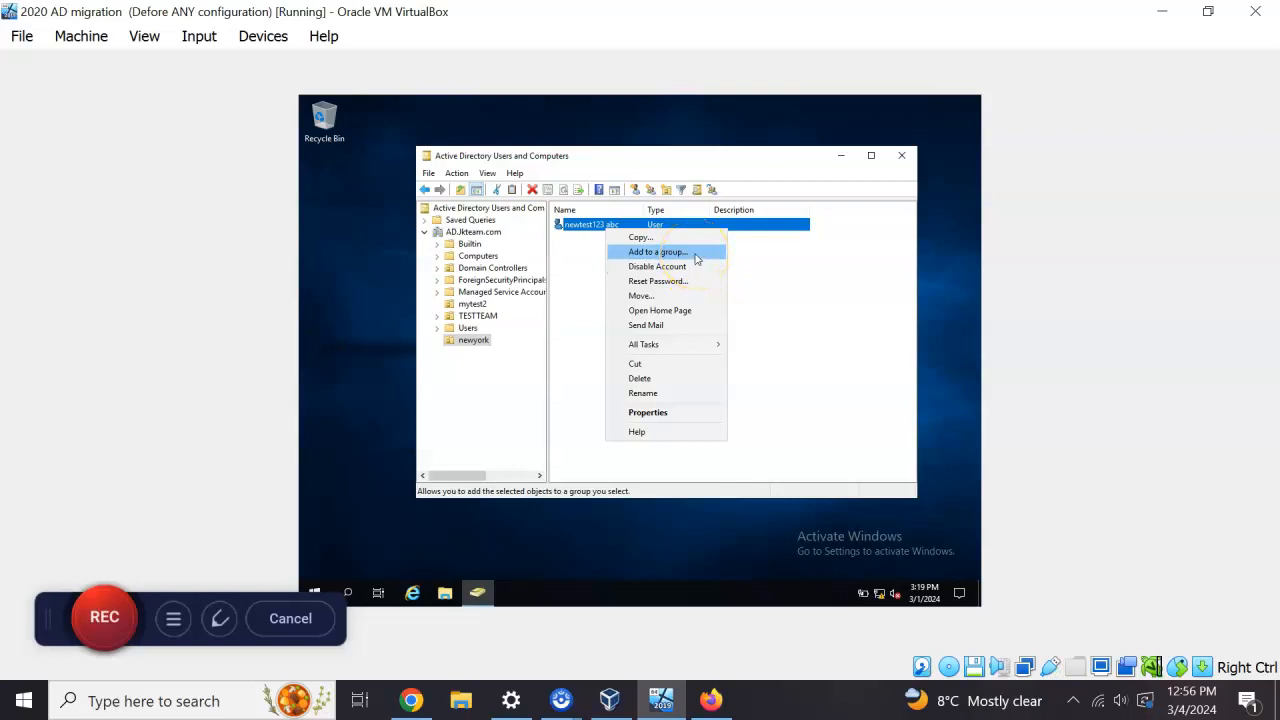
click(697, 260)
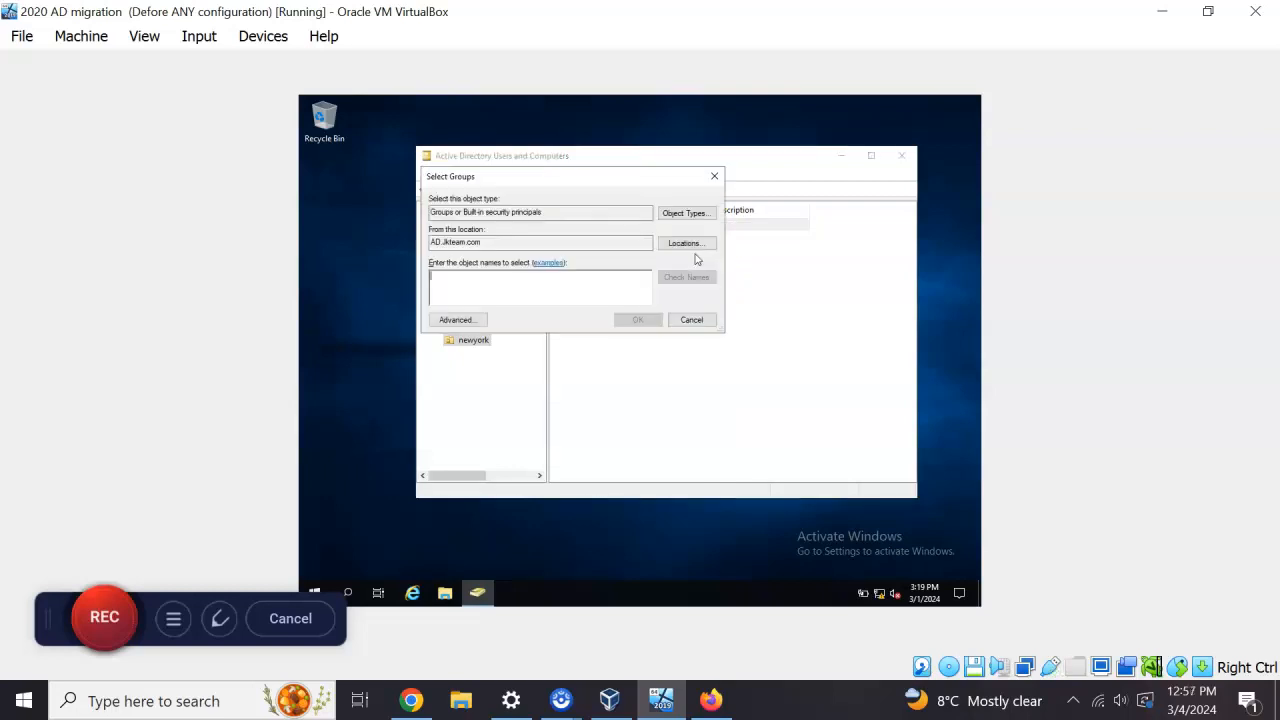
text(test)
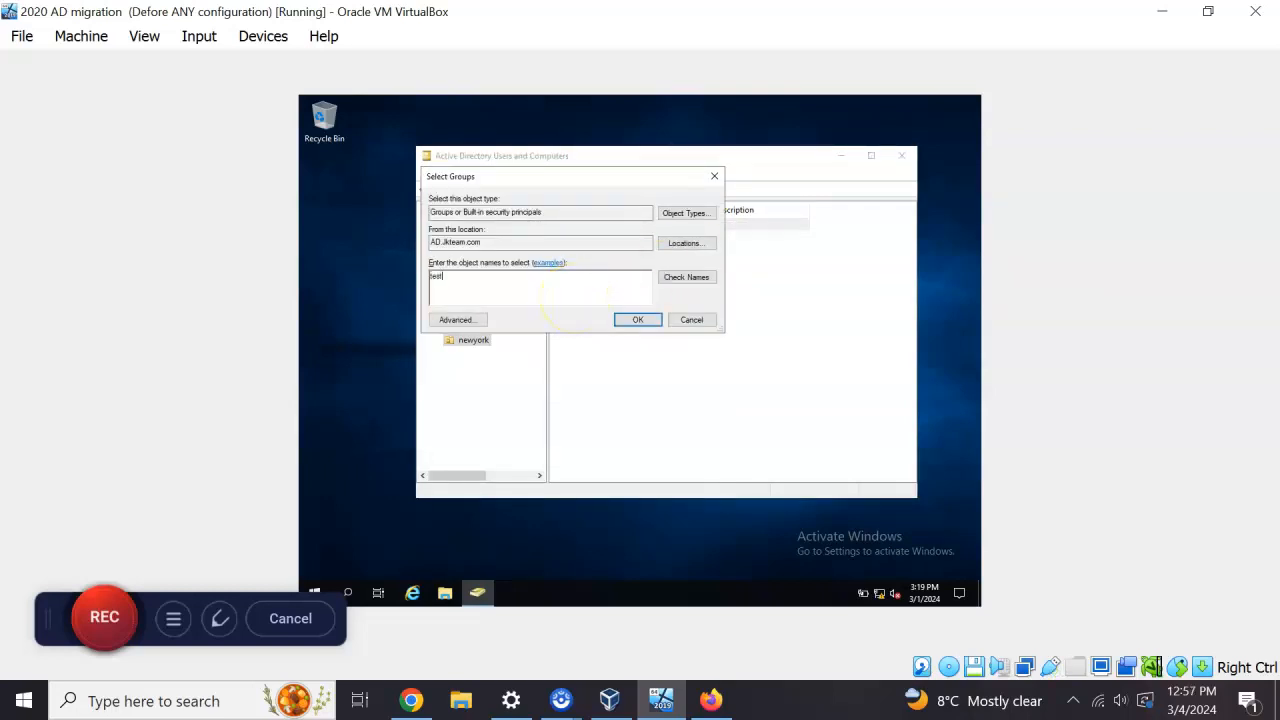
click(686, 277)
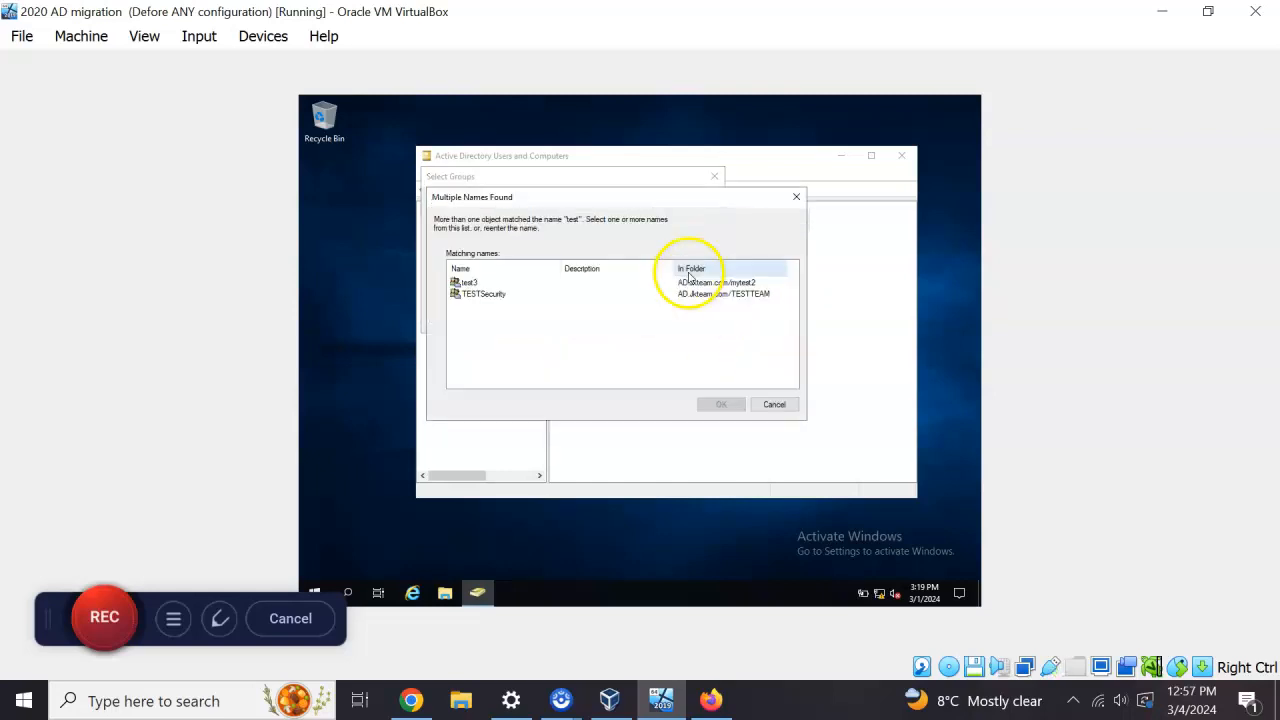
click(468, 283)
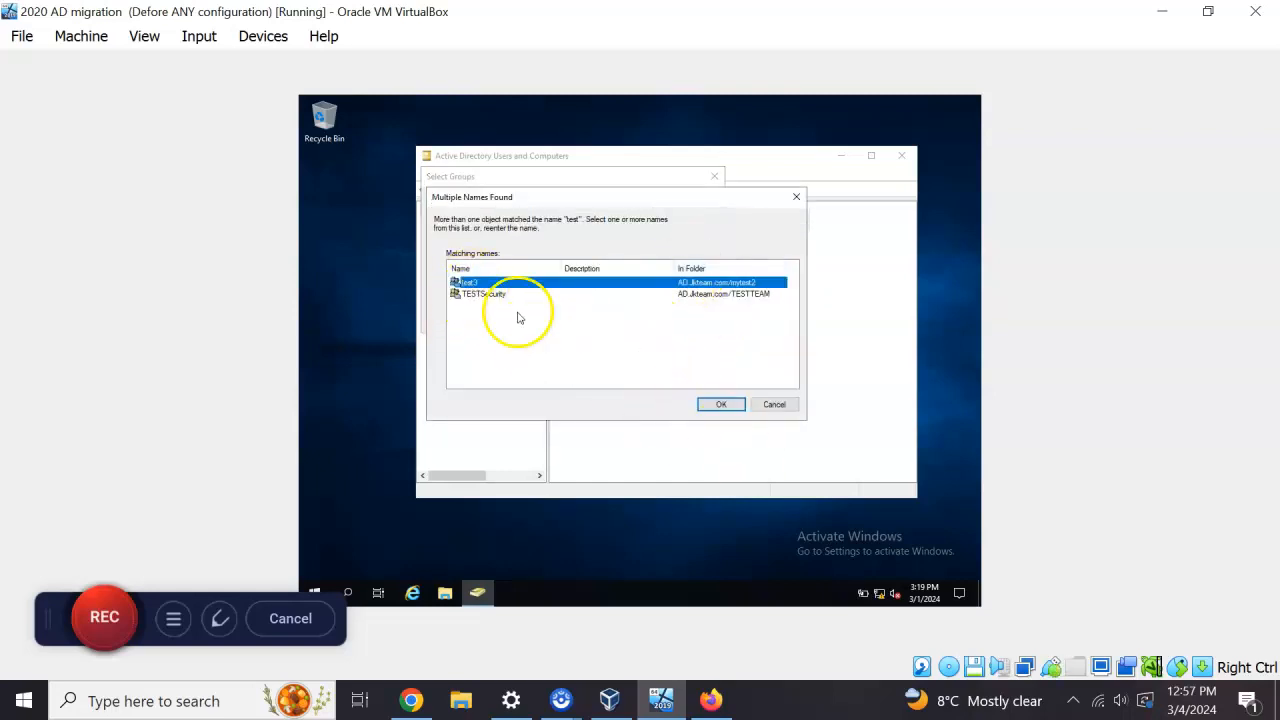
ctrl+click(494, 296)
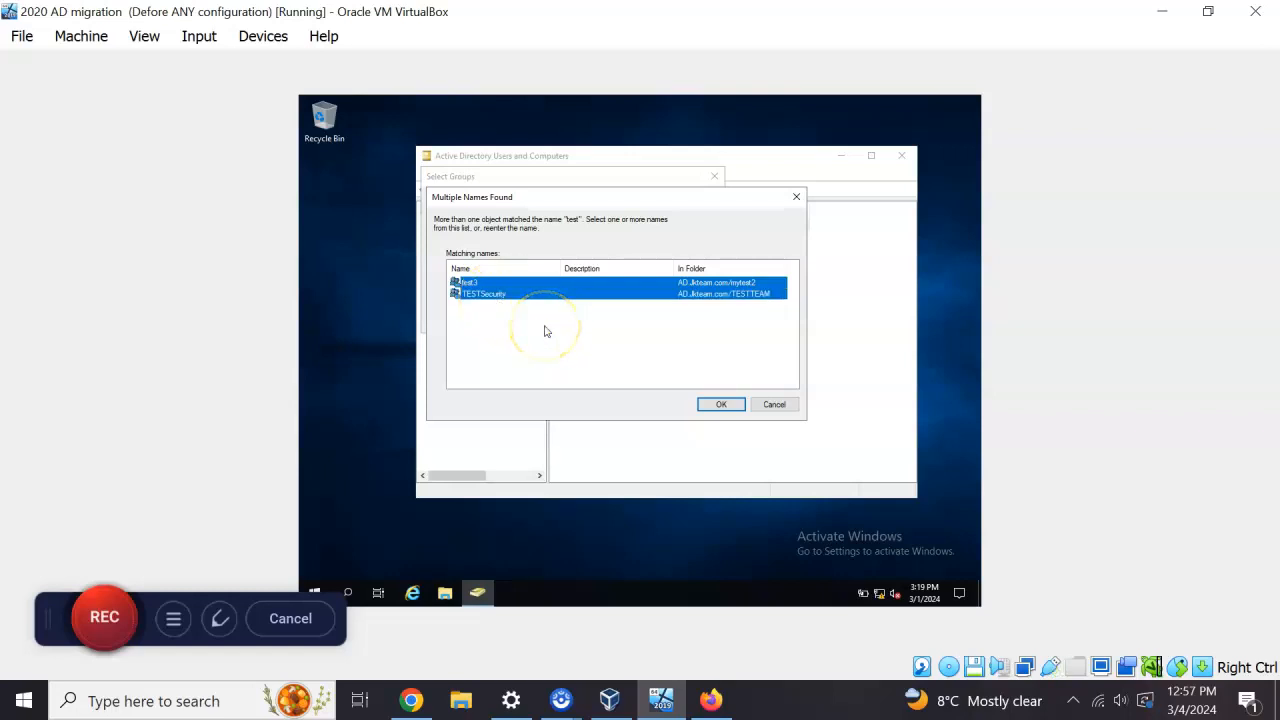
click(721, 405)
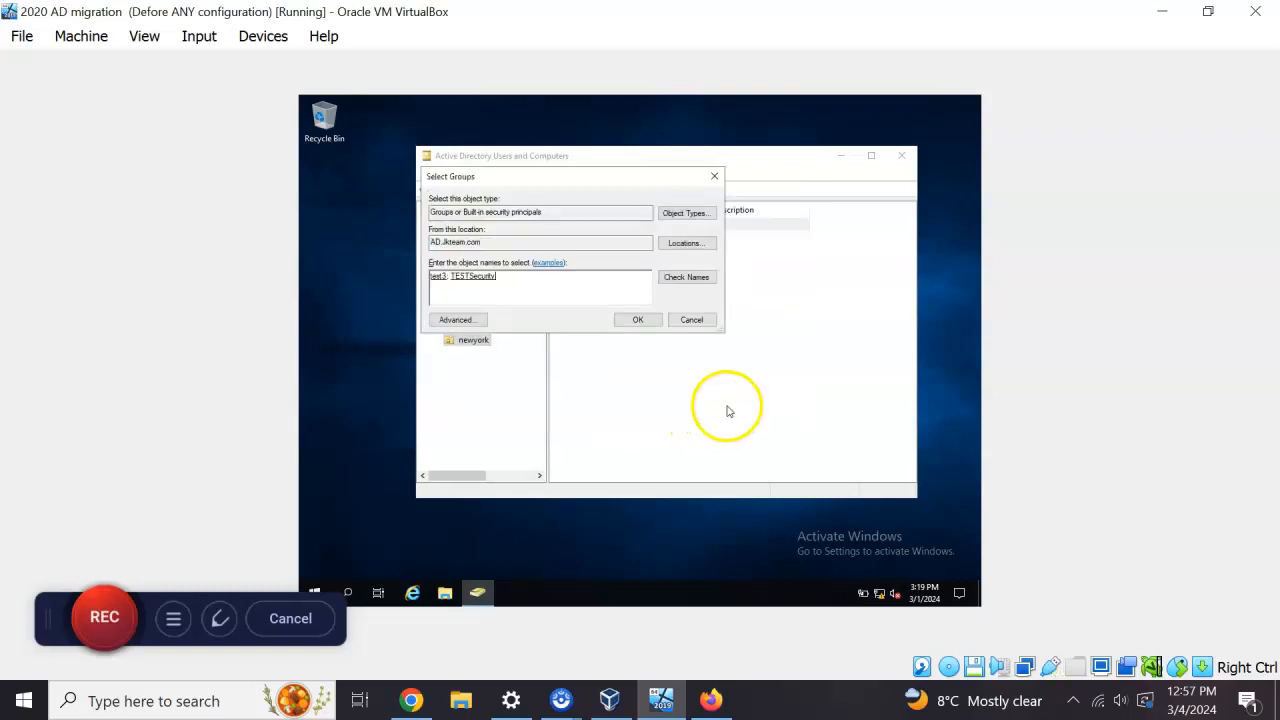
click(650, 321)
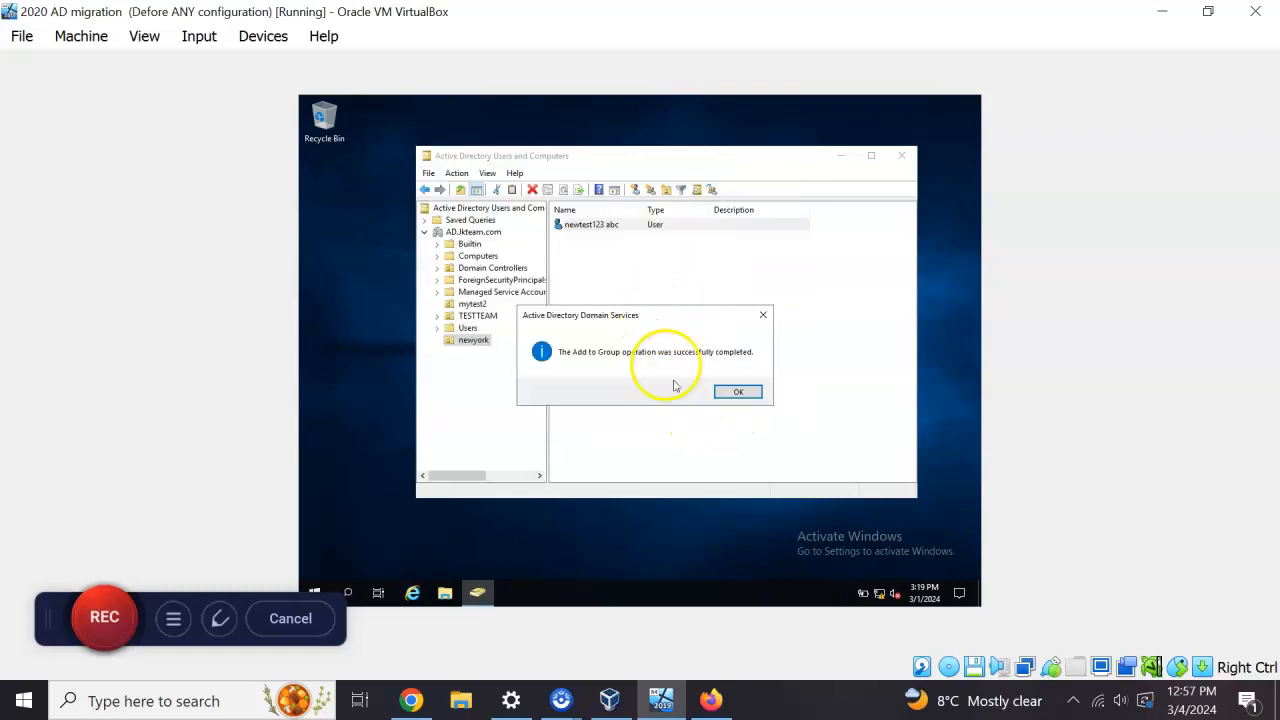
click(728, 395)
Confirm in newtest123 abc's Member Of list that test3 and TESTSecurity now appear.
double_click(611, 228)
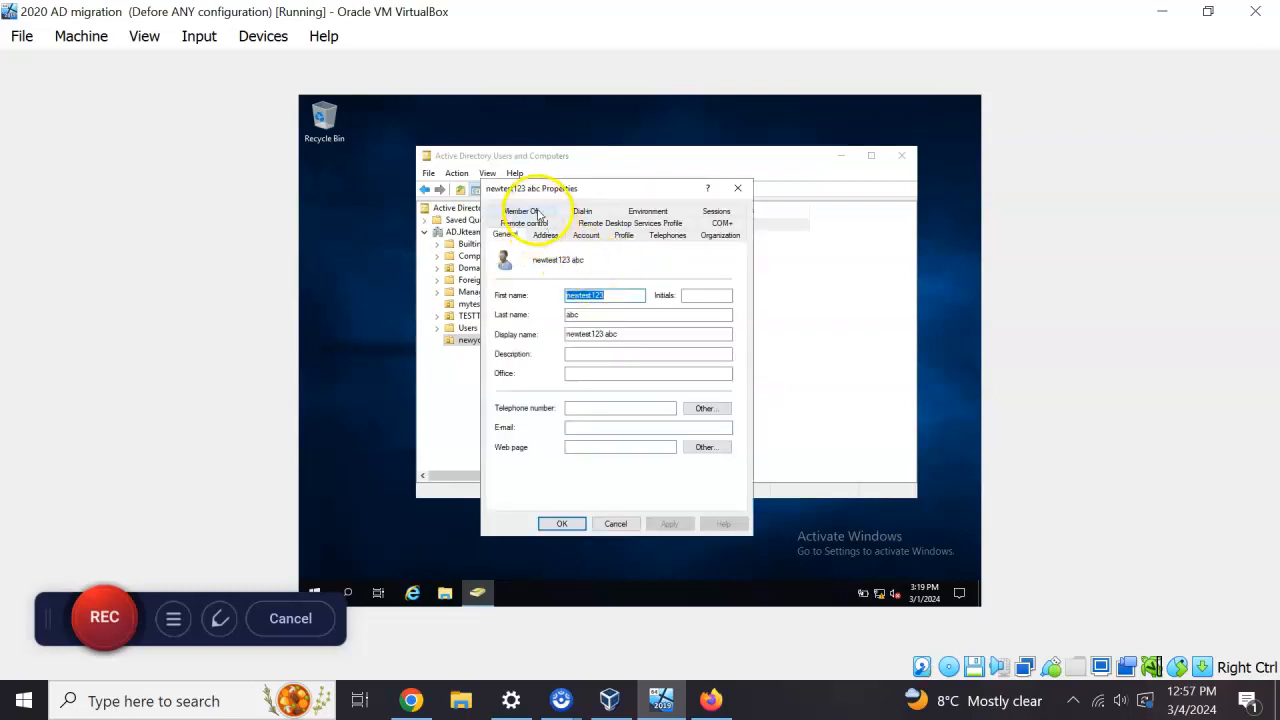
click(535, 212)
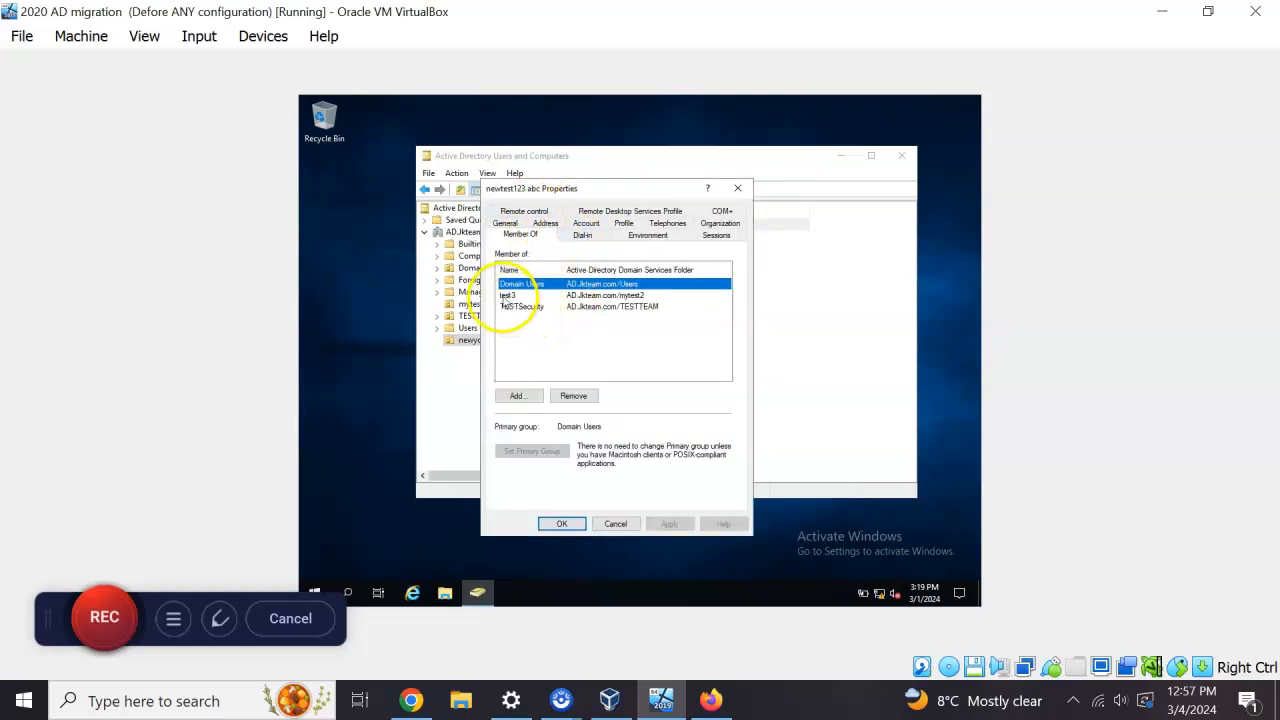
click(512, 295)
click(521, 309)
click(519, 296)
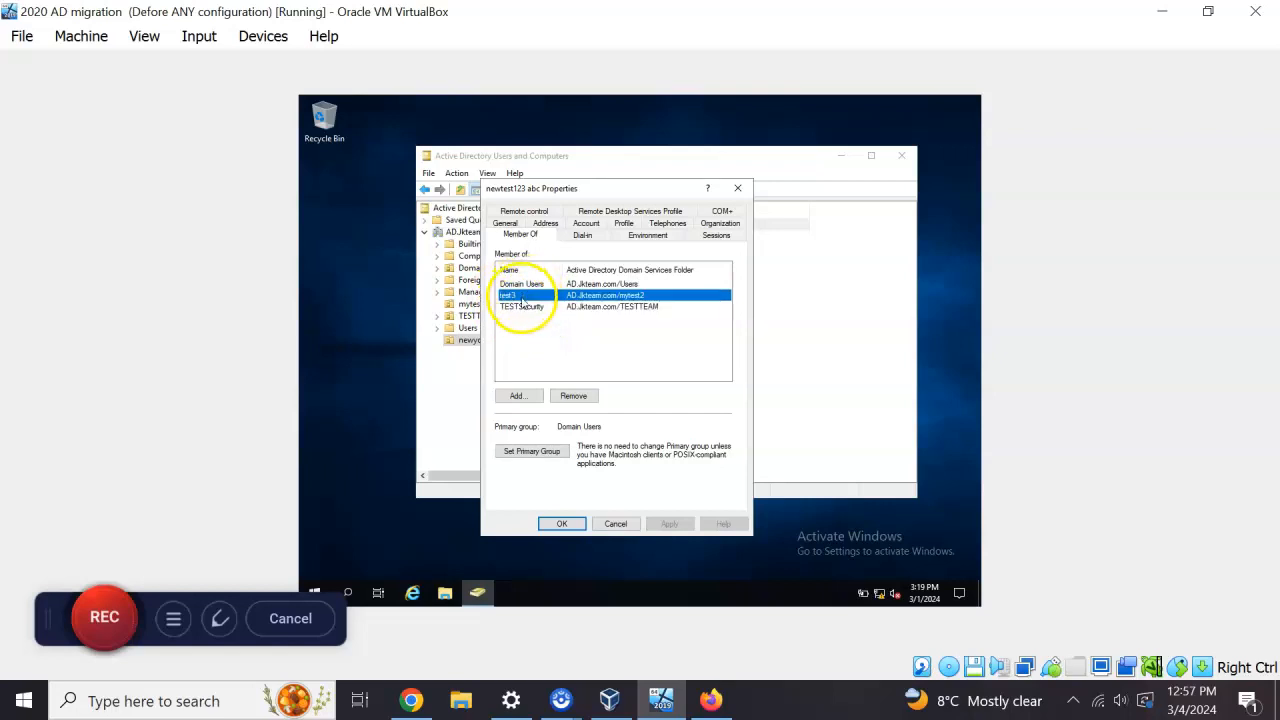
click(520, 307)
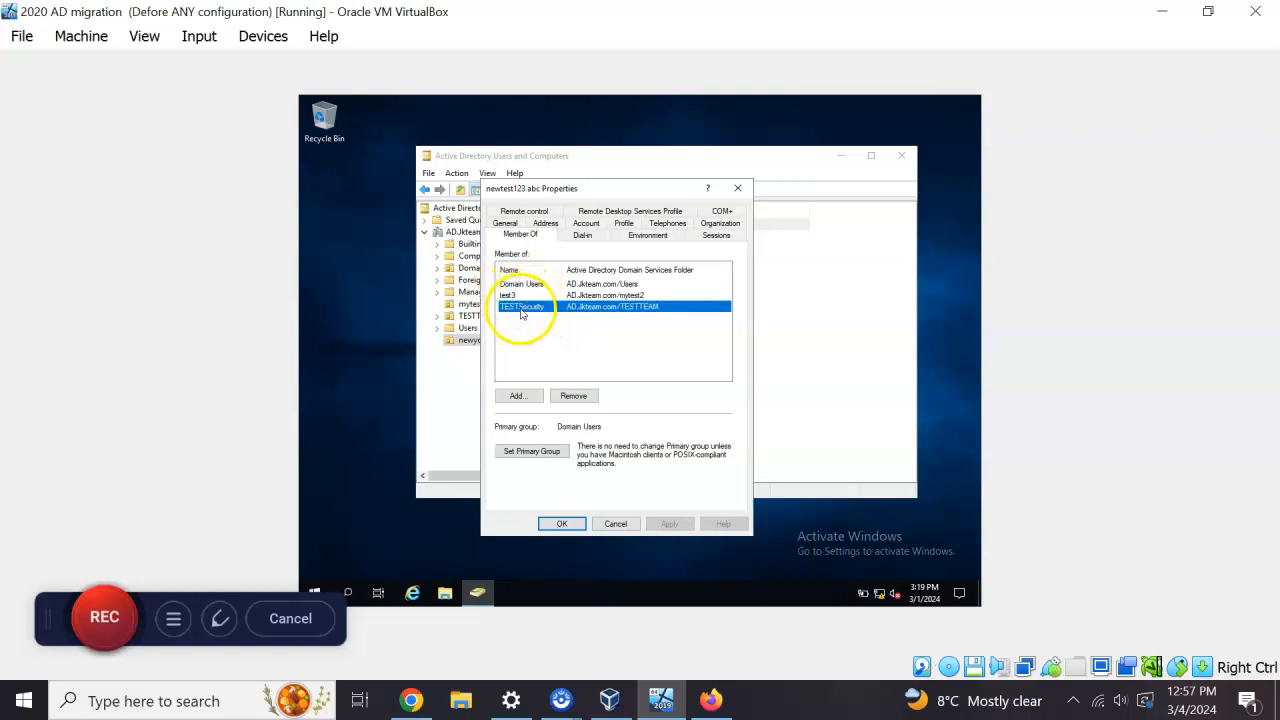
click(738, 188)
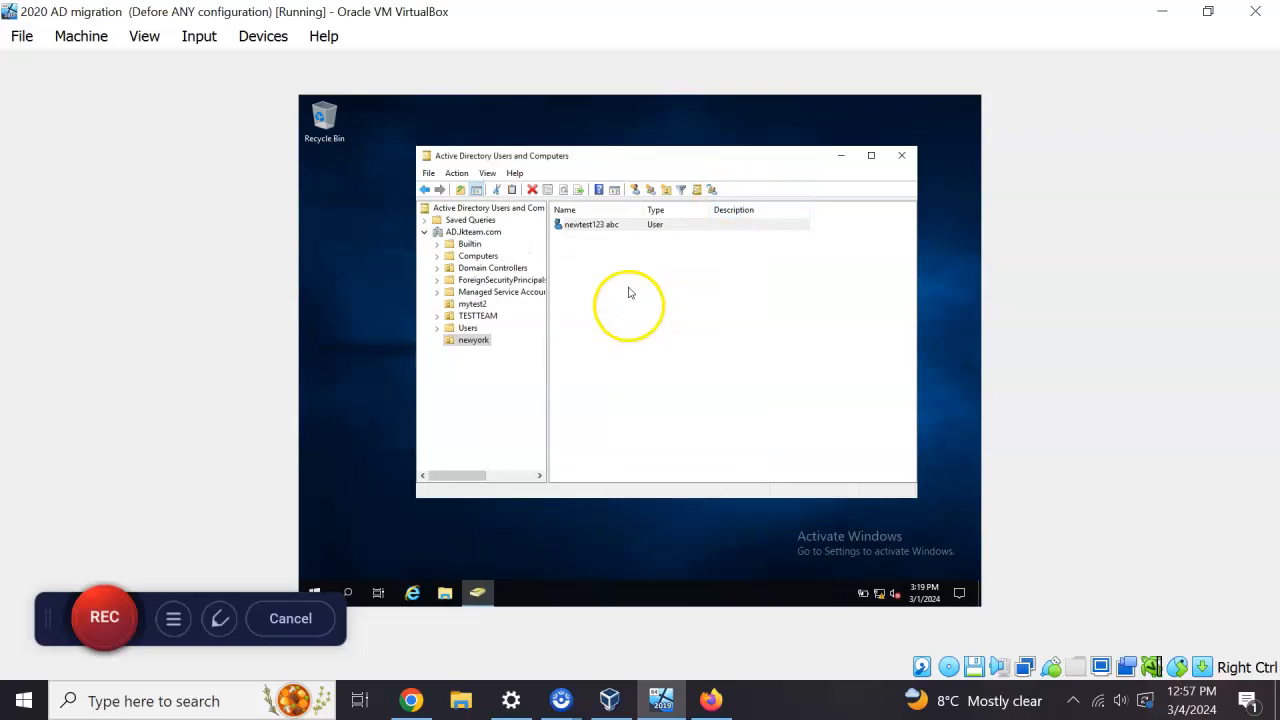
click(609, 226)
Copy newtest123 abc into a new user coppiedaccount 123 with logon name copyaccount.
right_click(609, 226)
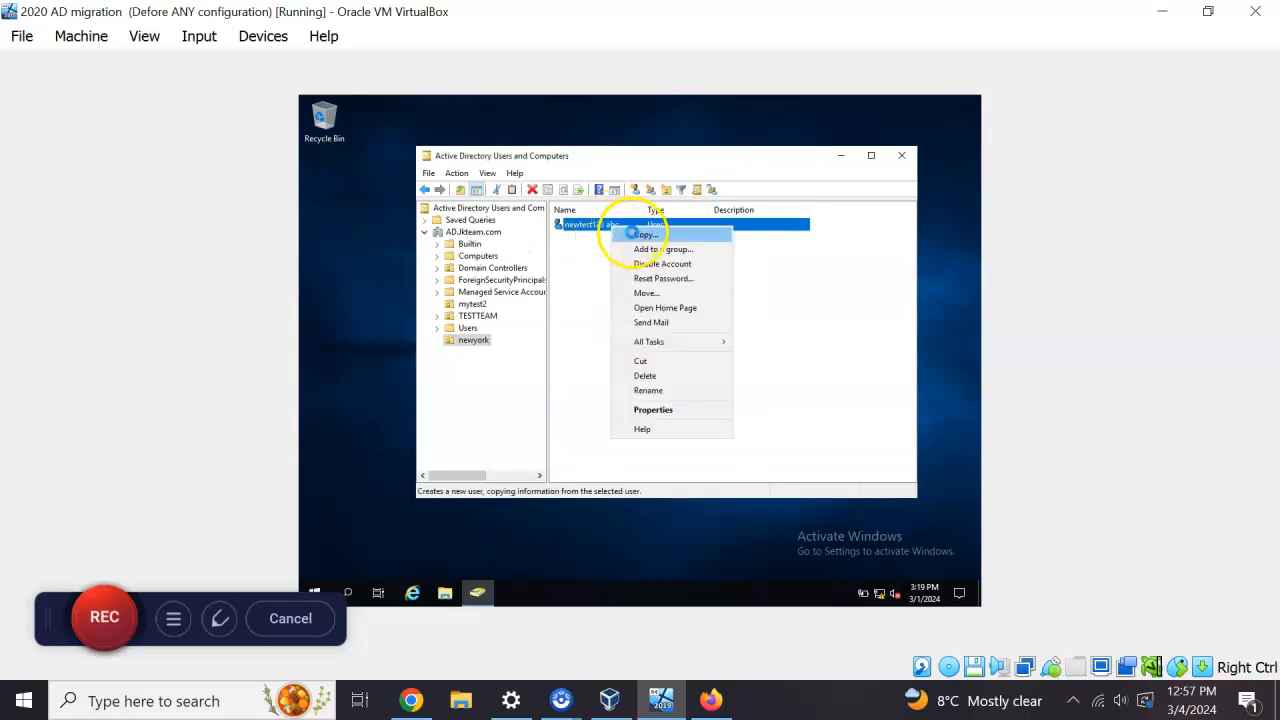
click(614, 236)
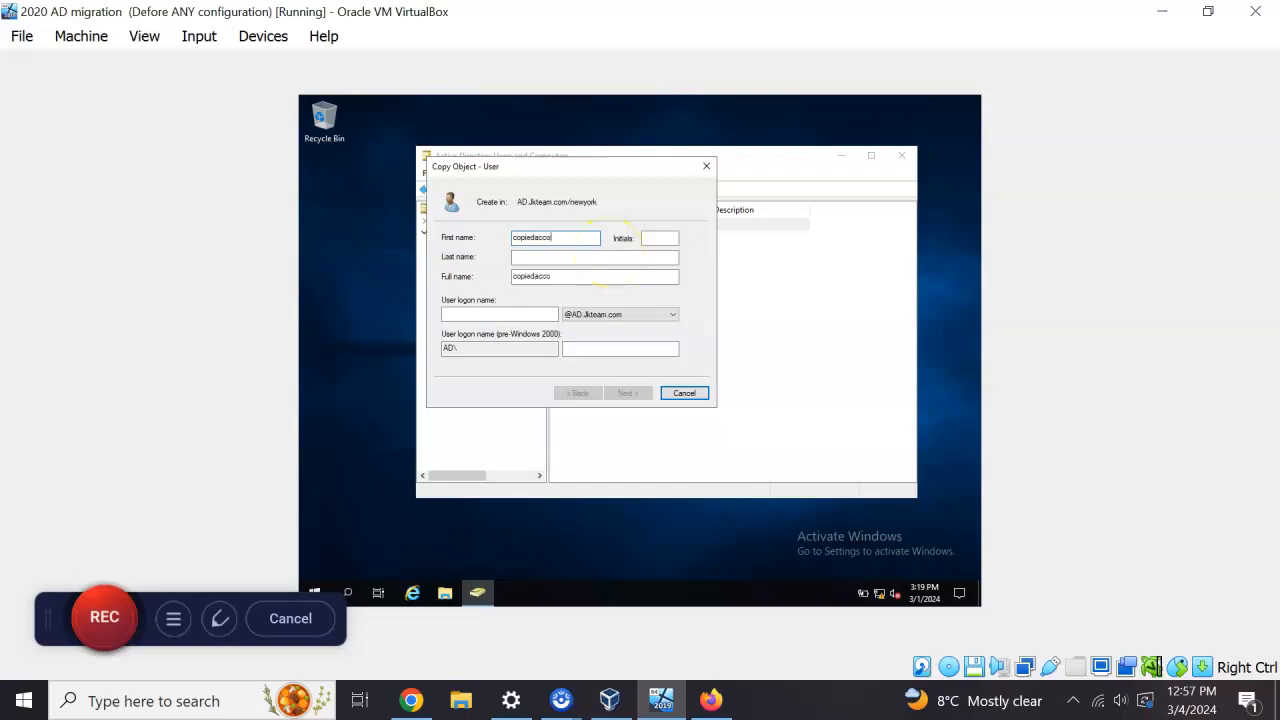
key(Tab)
key(Tab)
click(527, 238)
text(p)
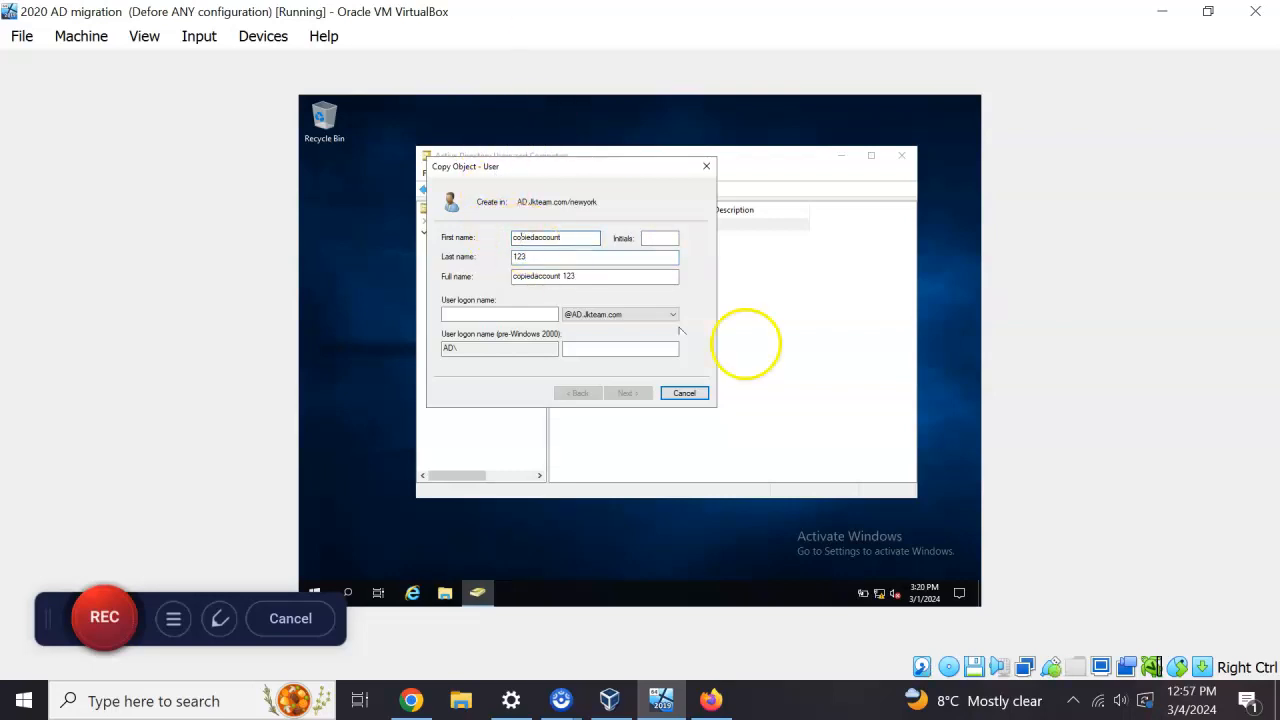
click(520, 315)
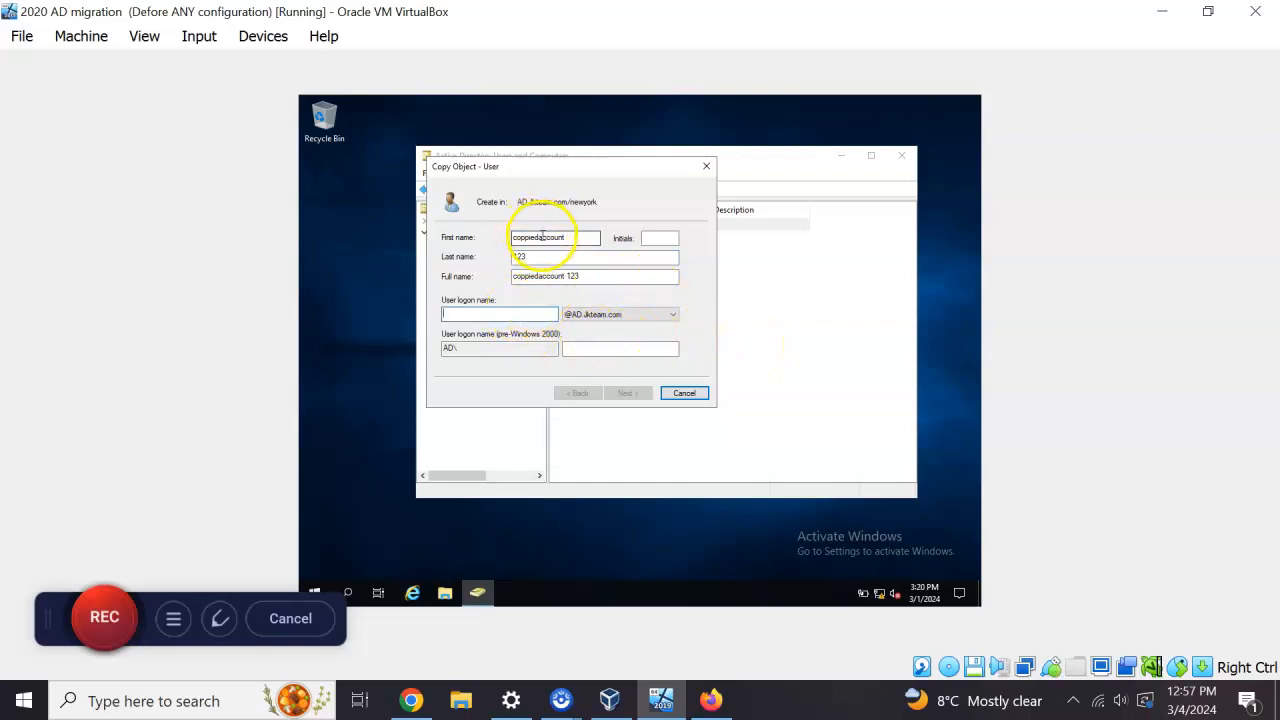
text(copyaccount)
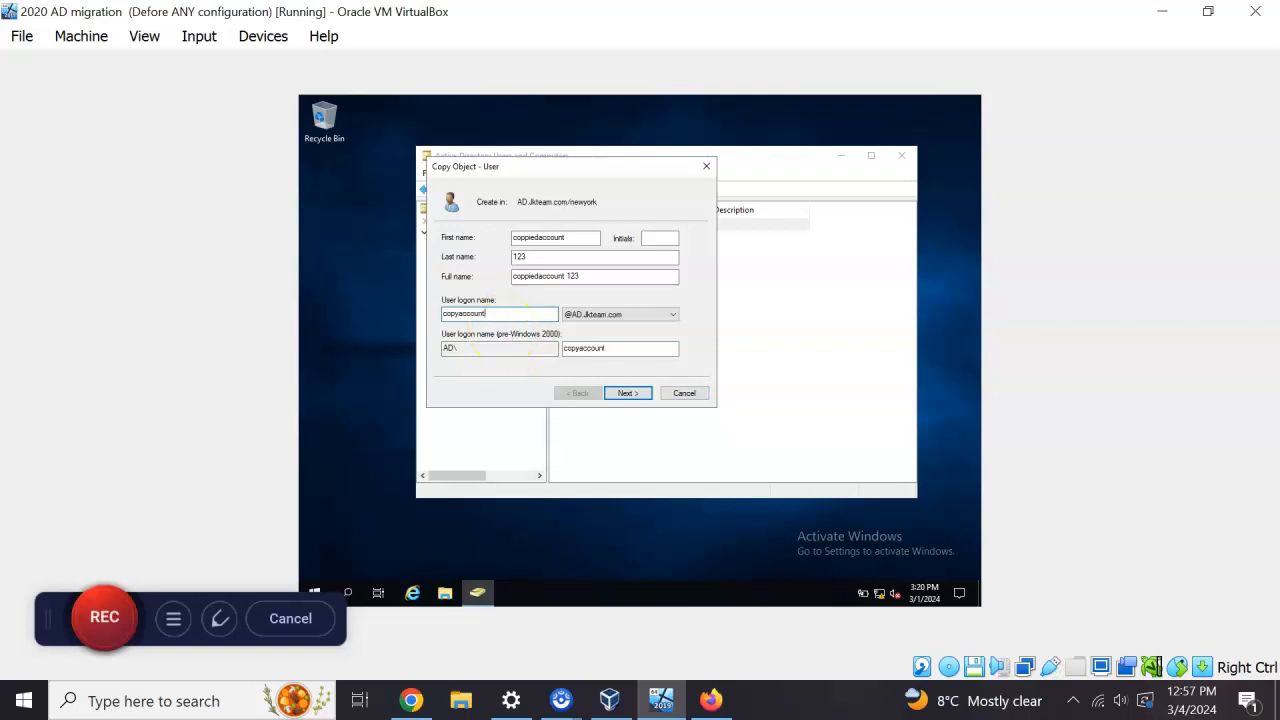
Enter the new account's password and its confirmation.
click(634, 398)
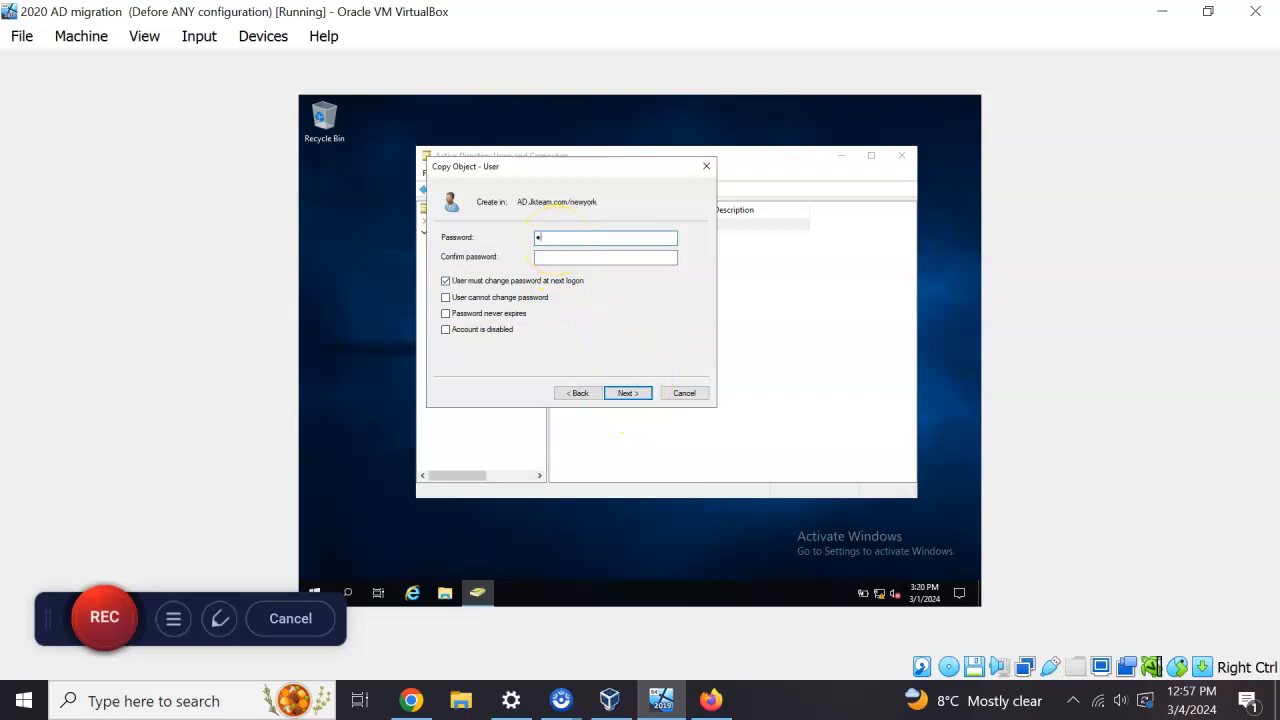
key(Tab)
text(••••••••••••)
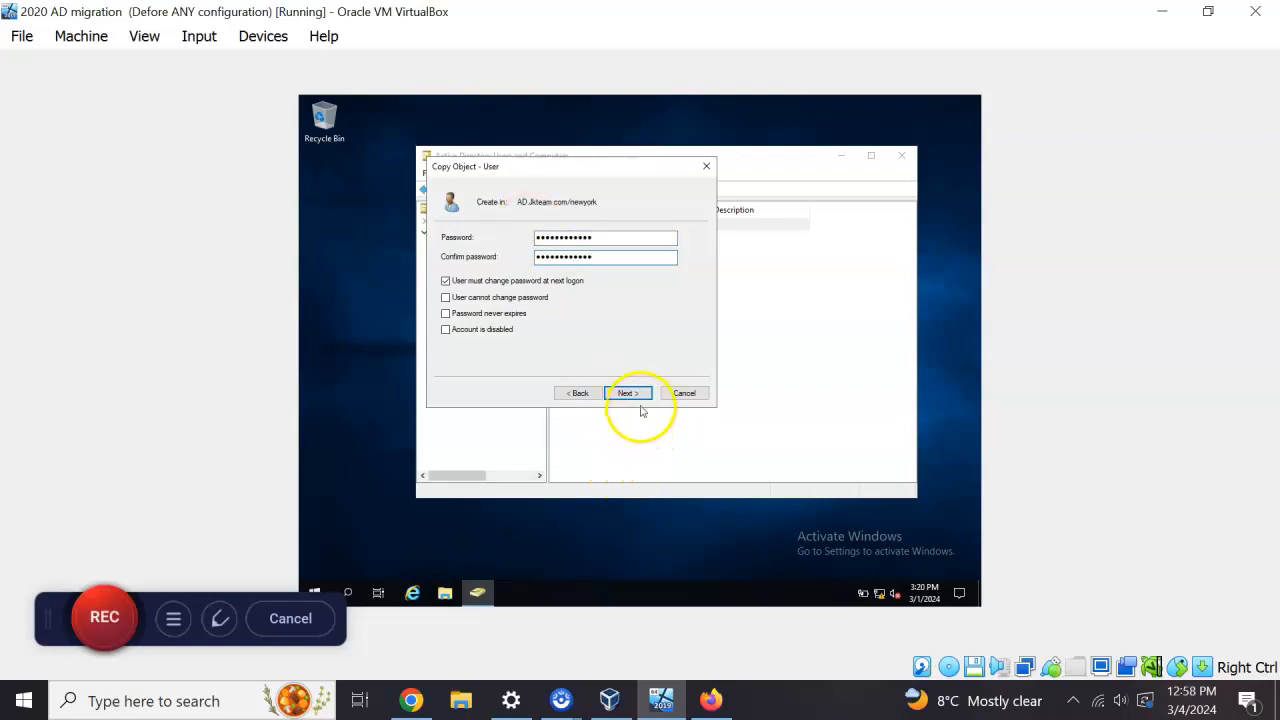
Try to finish creating coppiedaccount 123, dismissing the password policy errors.
click(634, 403)
click(633, 398)
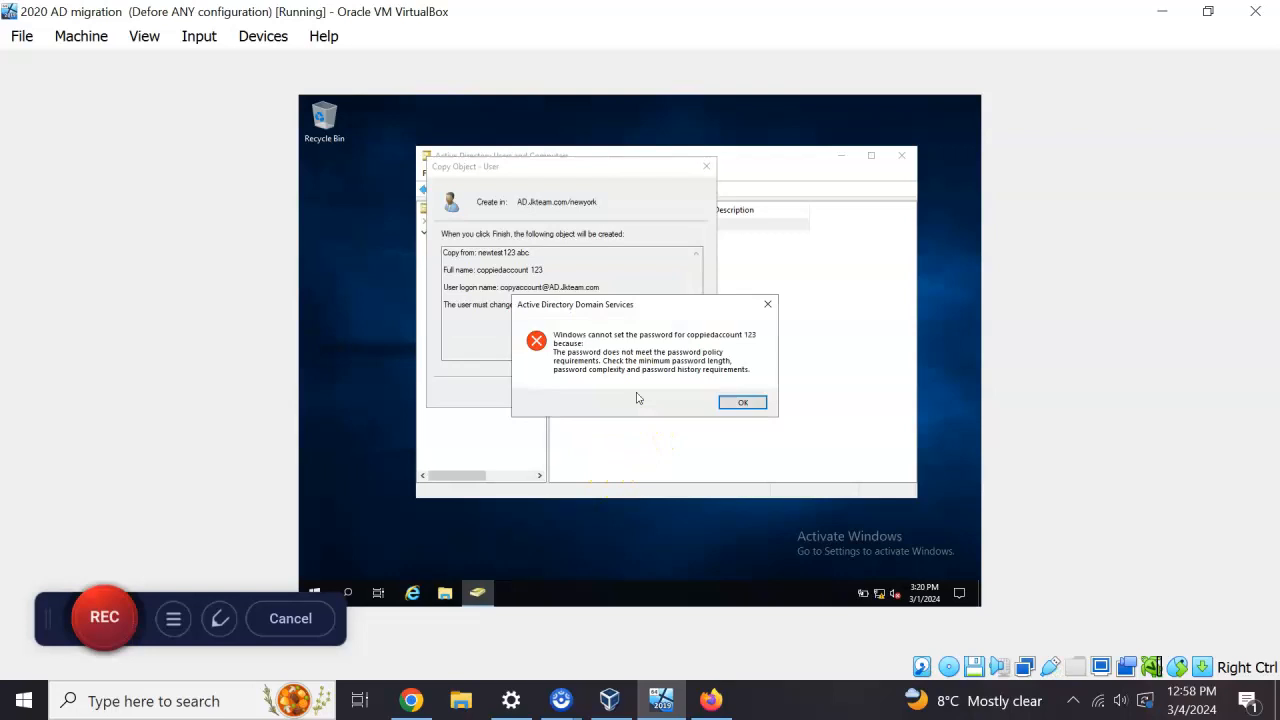
click(742, 403)
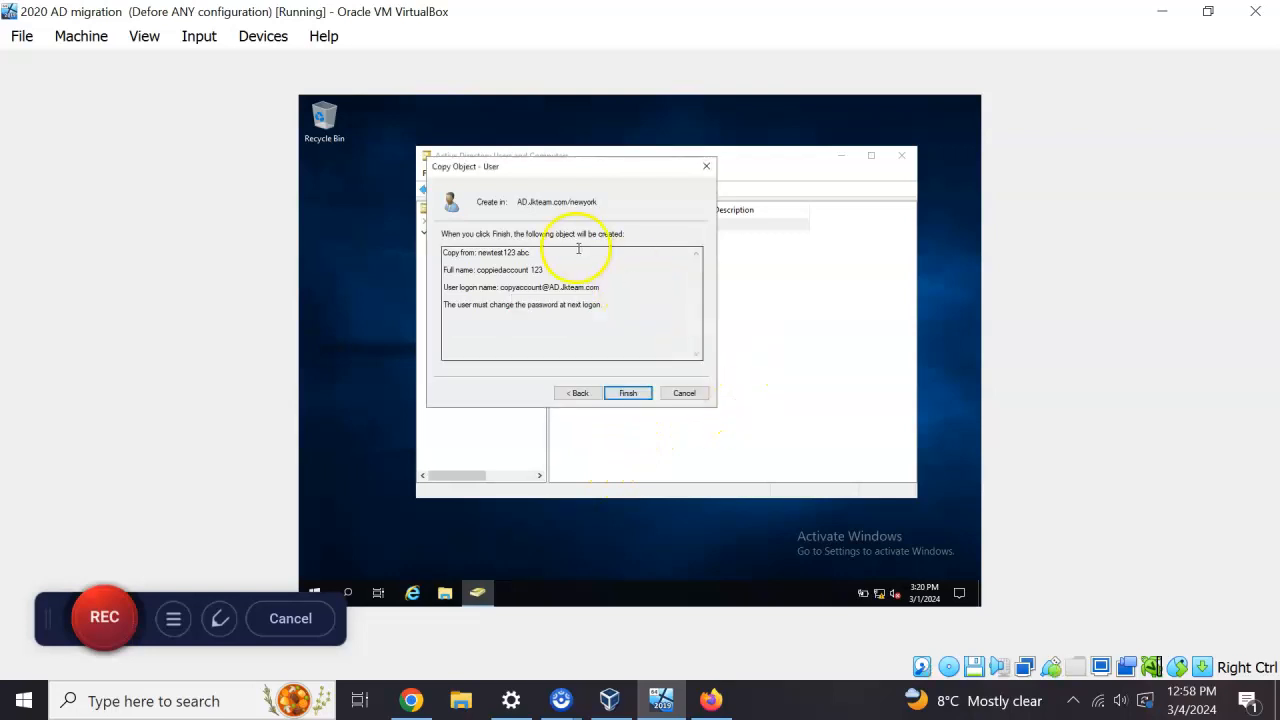
click(636, 396)
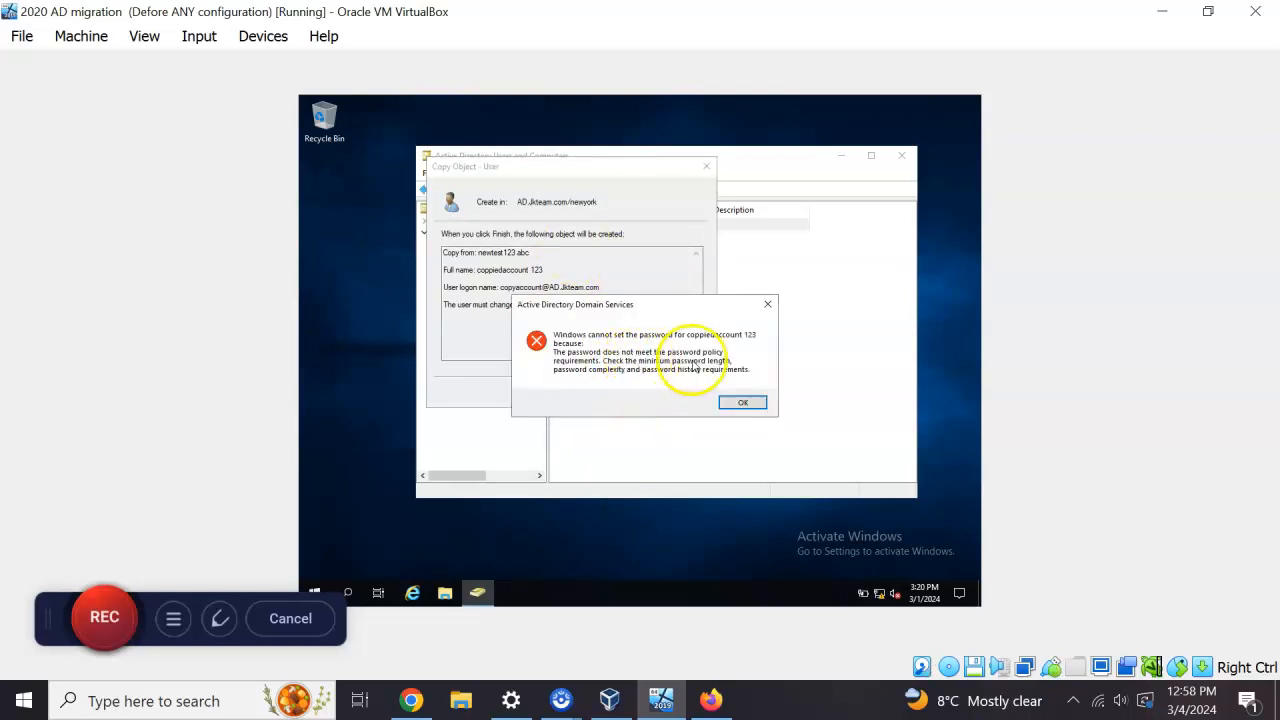
click(743, 403)
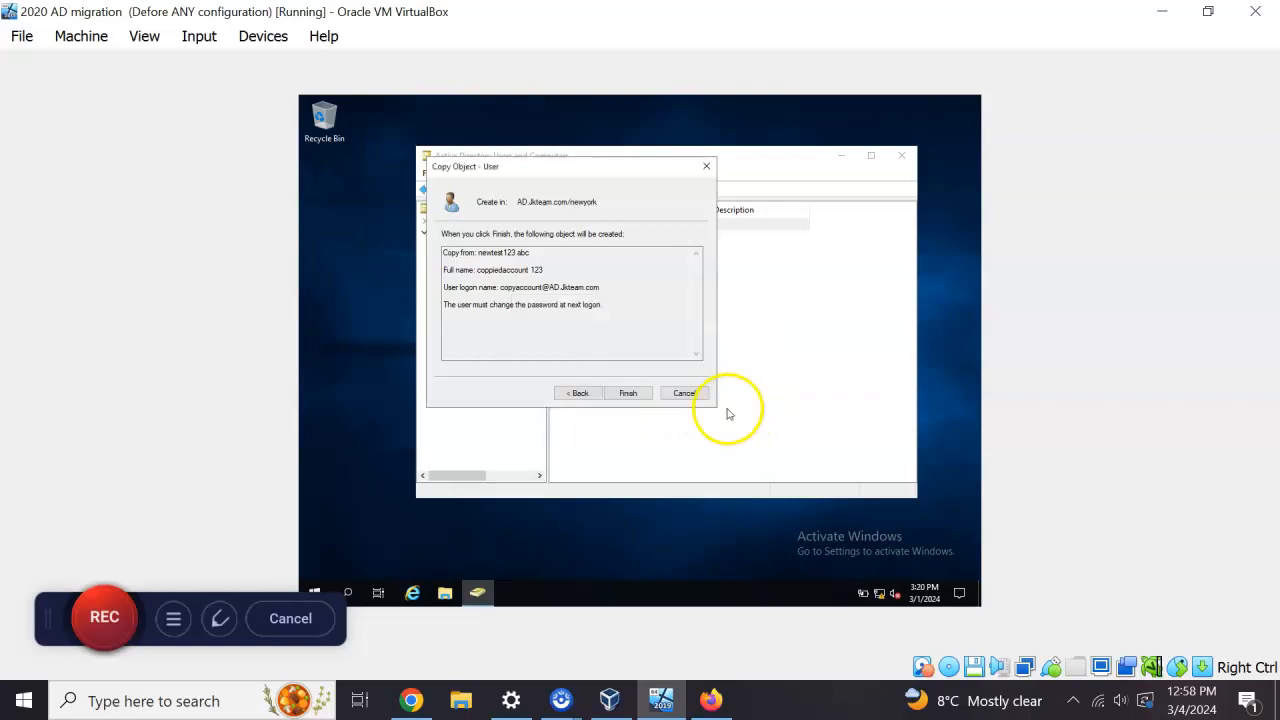
Replace the rejected password with a longer one and finish creating coppiedaccount 123.
click(585, 393)
drag(609, 239, 377, 229)
text(••••••••••)
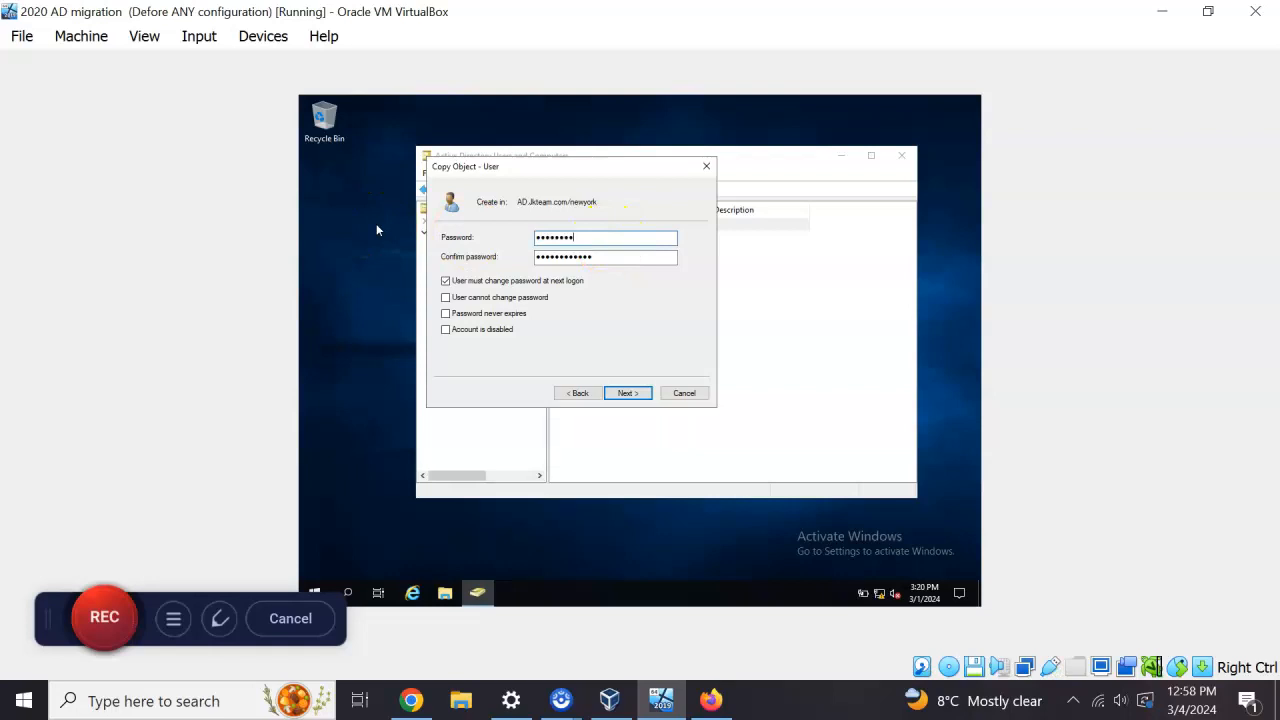
key(Tab)
text(••••••••••)
click(625, 394)
click(626, 393)
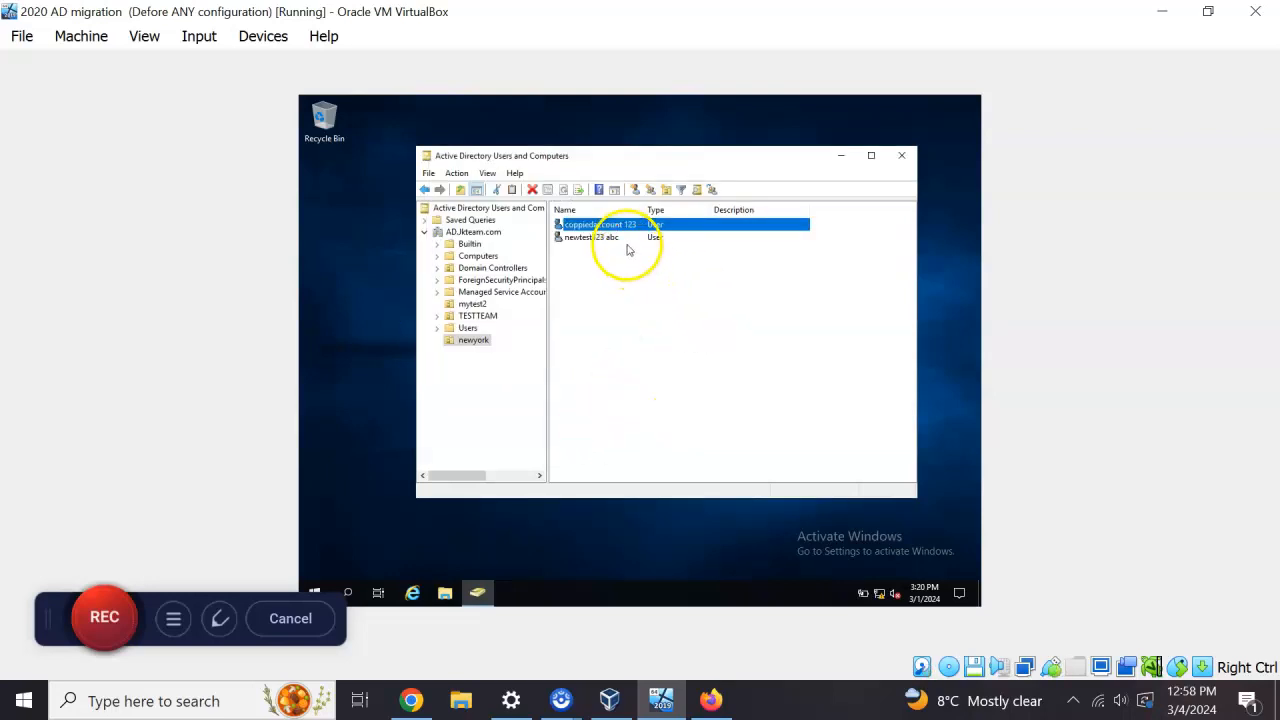
click(651, 310)
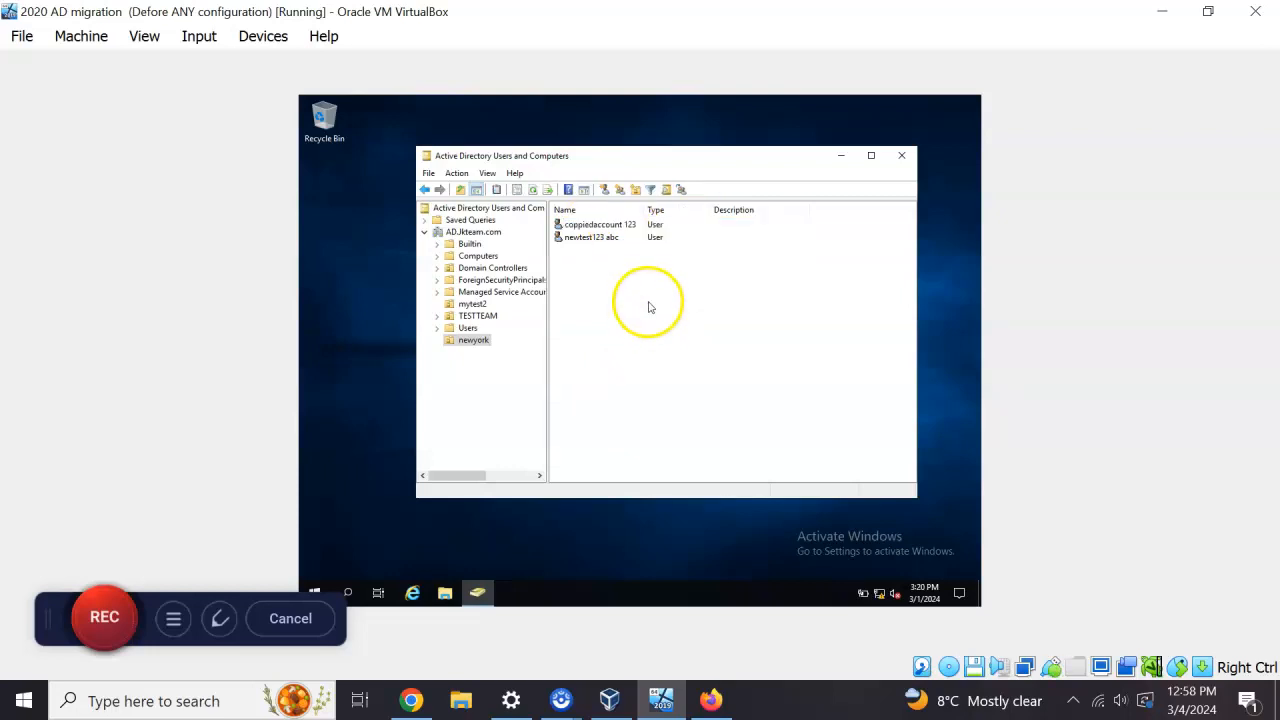
double_click(605, 225)
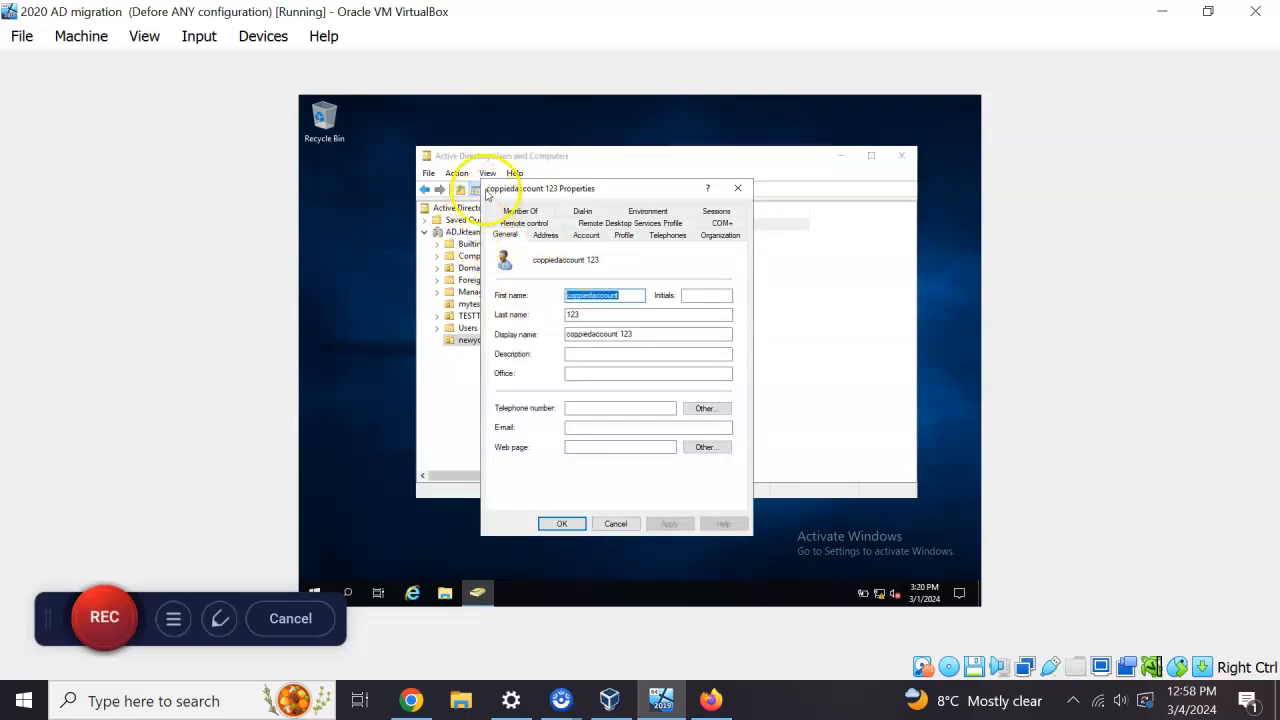
click(539, 215)
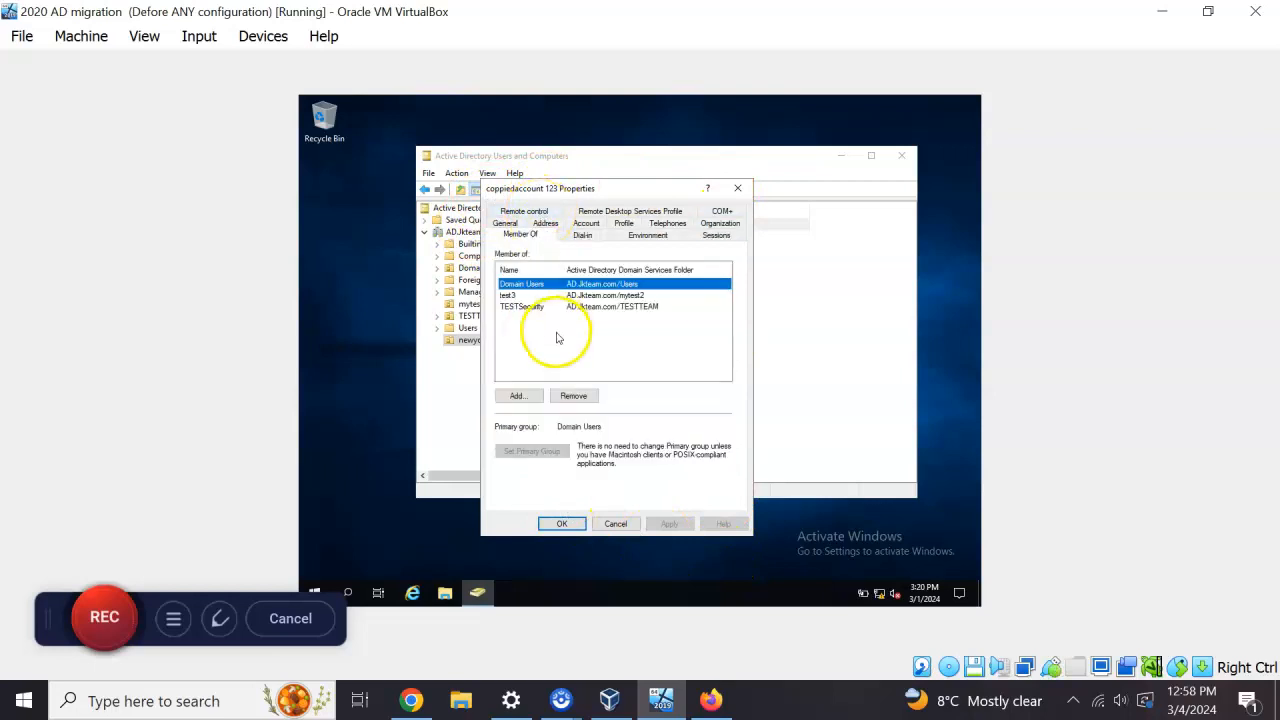
drag(563, 267, 583, 267)
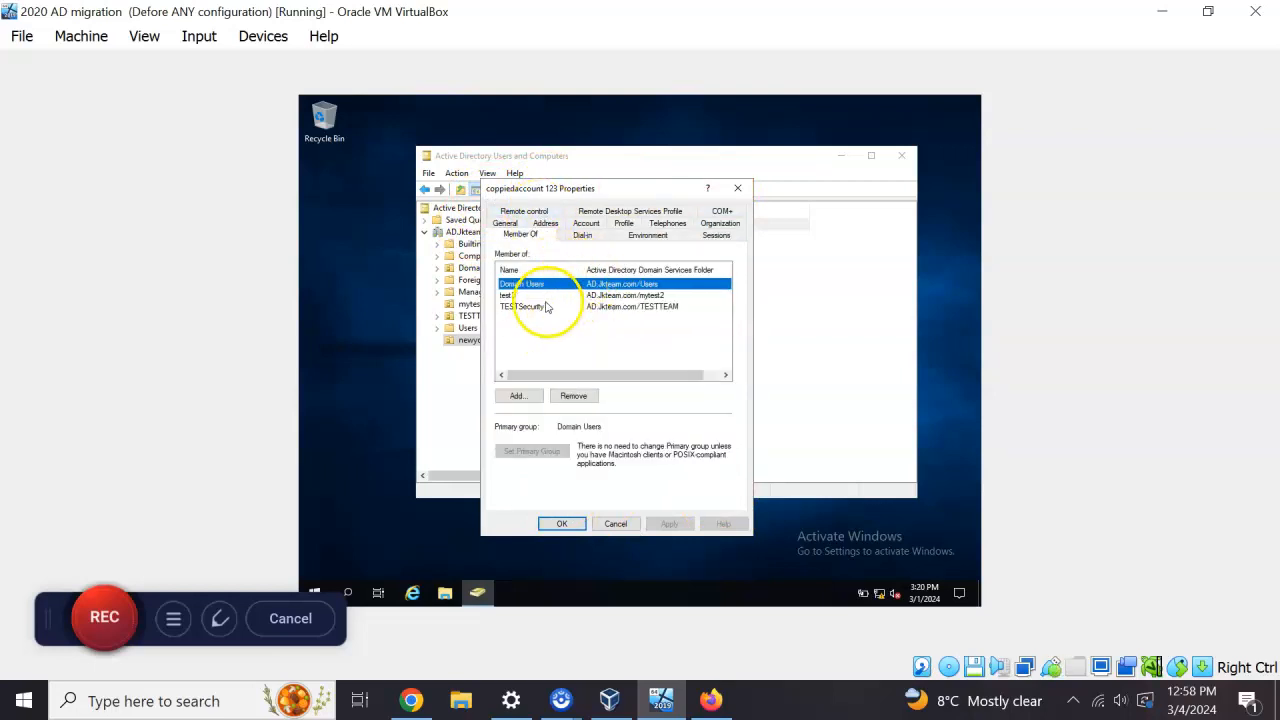
drag(601, 197, 833, 189)
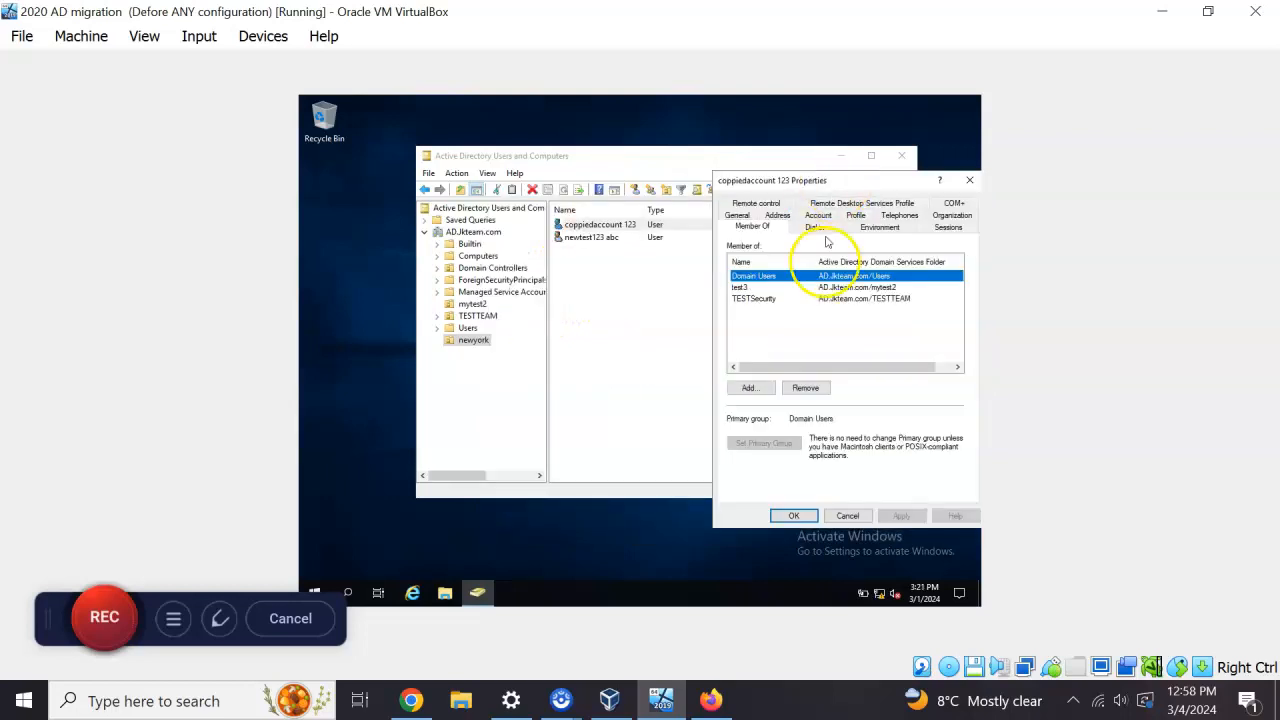
click(743, 287)
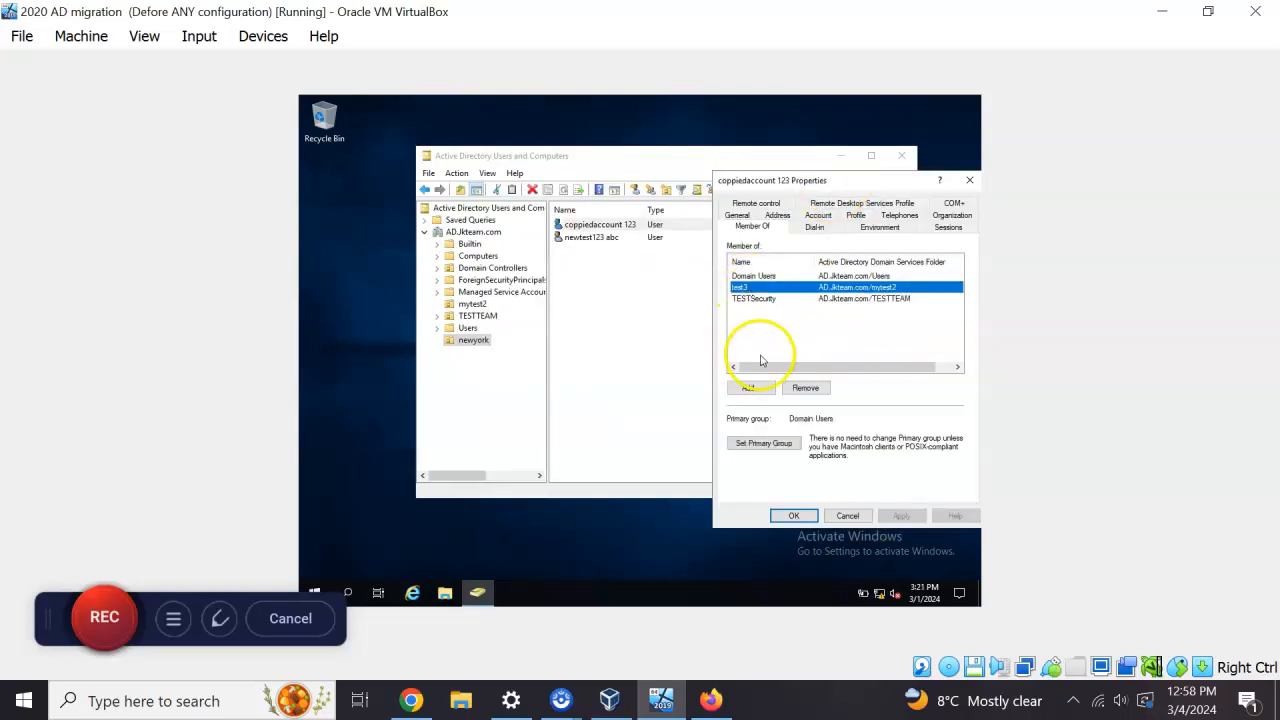
click(766, 300)
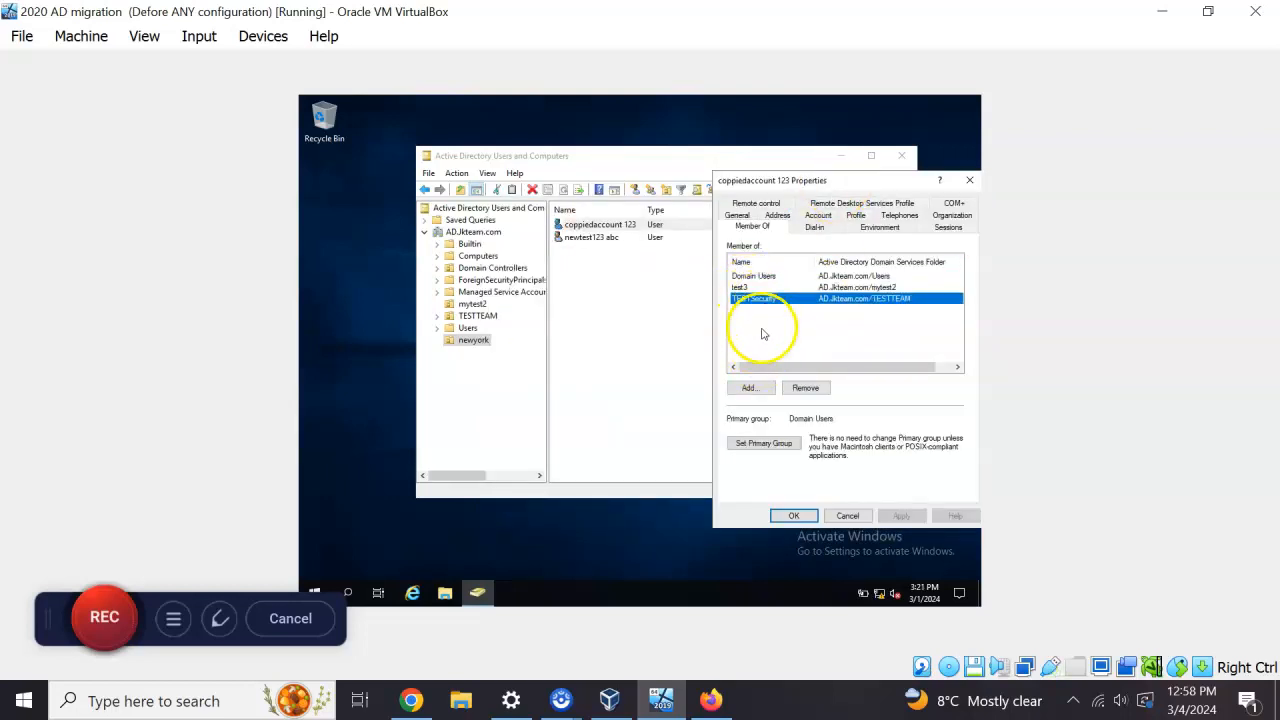
drag(786, 177, 668, 182)
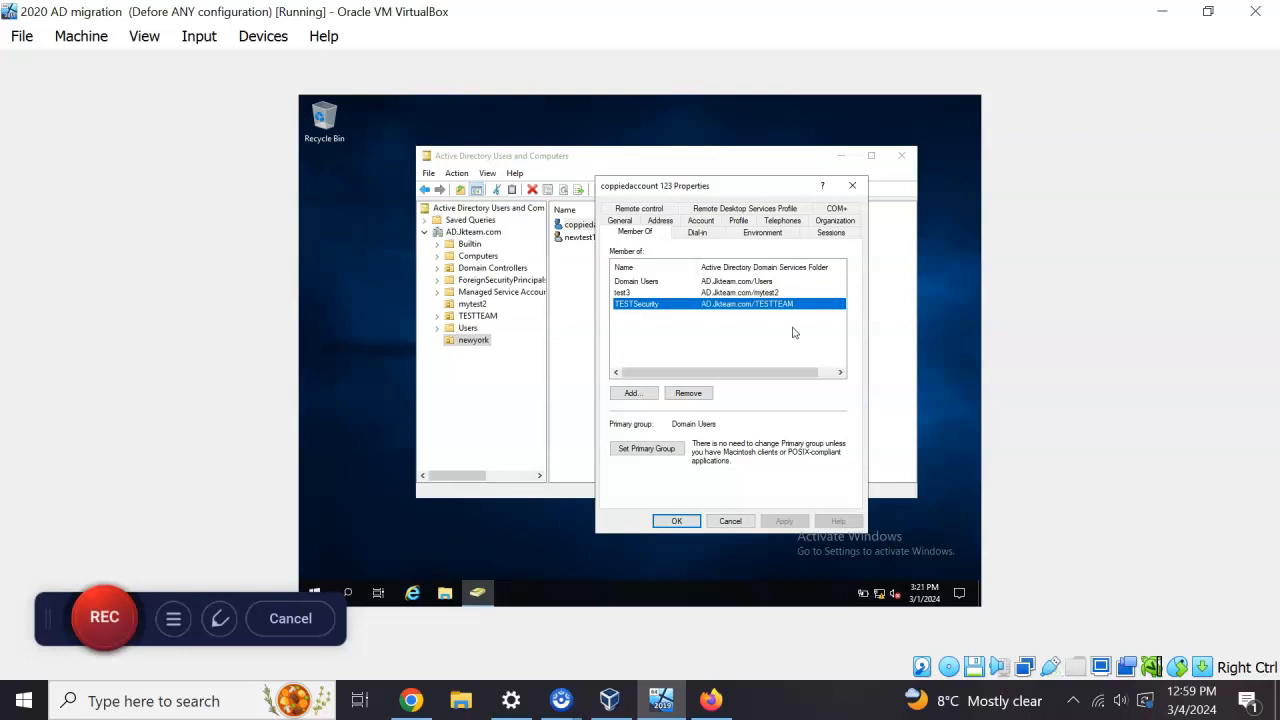
click(853, 178)
Rename newtest123 abc to open its name properties (first name newtest123, last name abc).
click(597, 238)
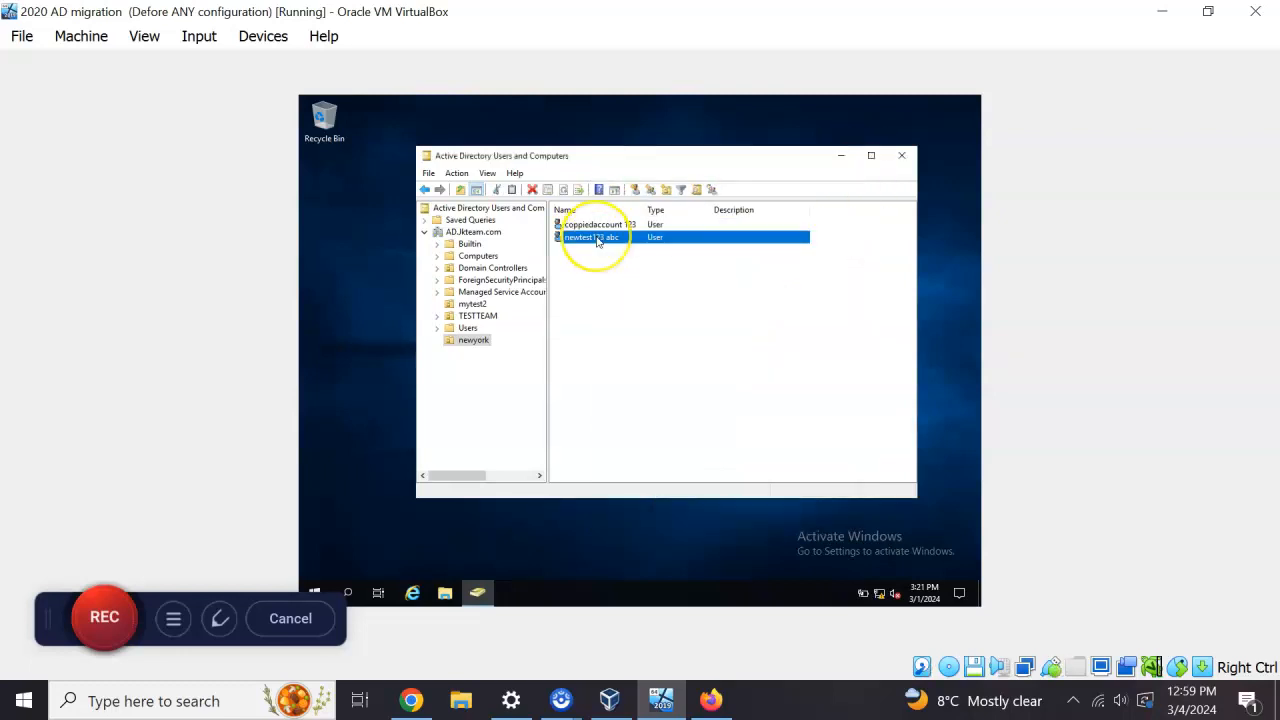
right_click(597, 240)
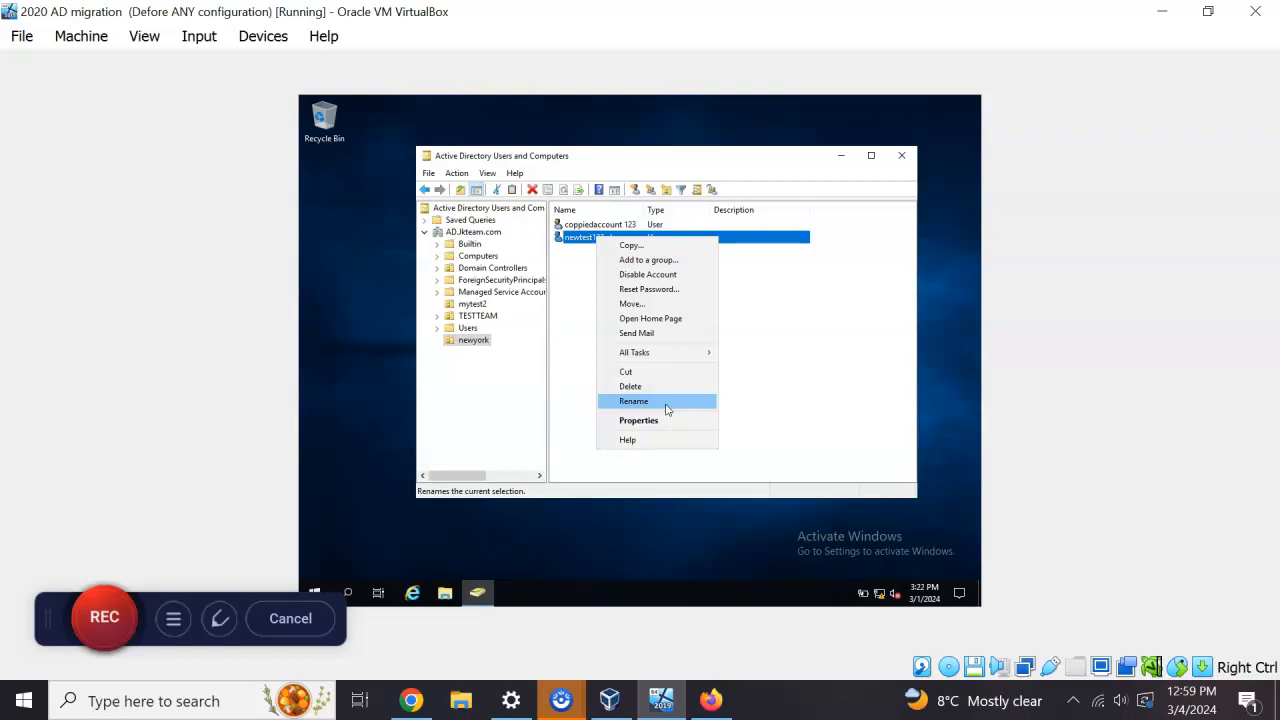
click(666, 408)
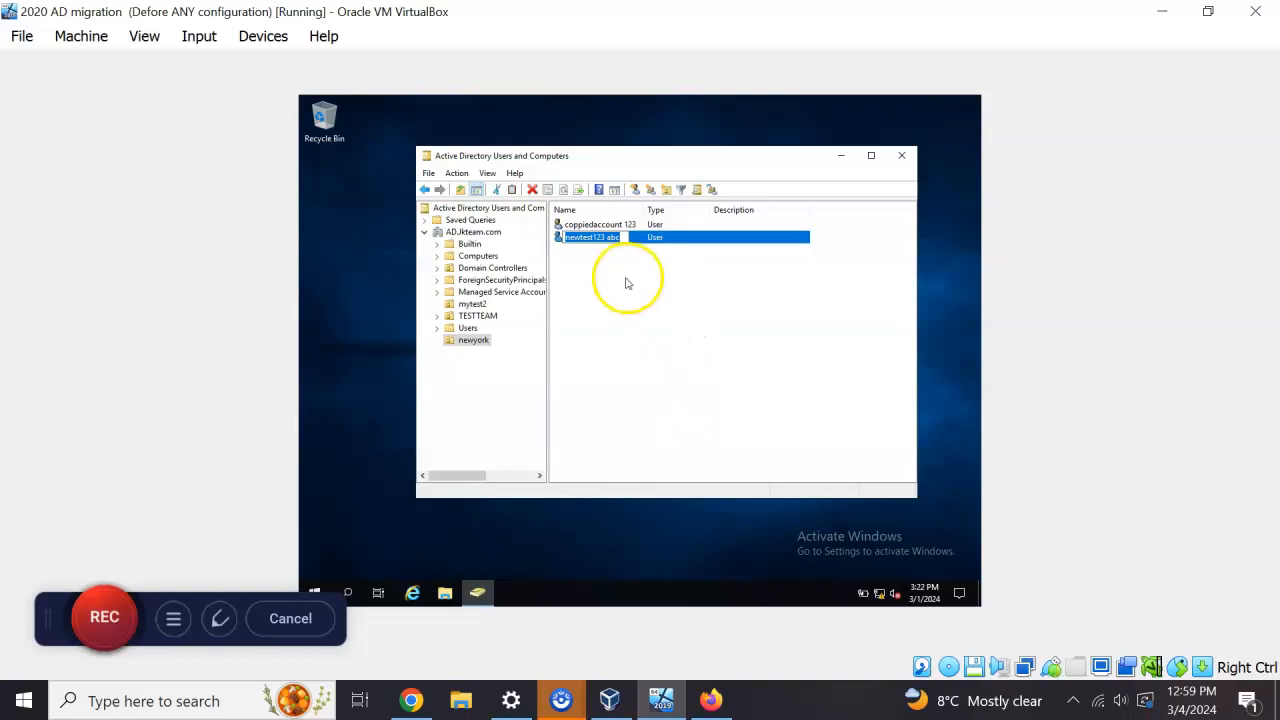
key(Return)
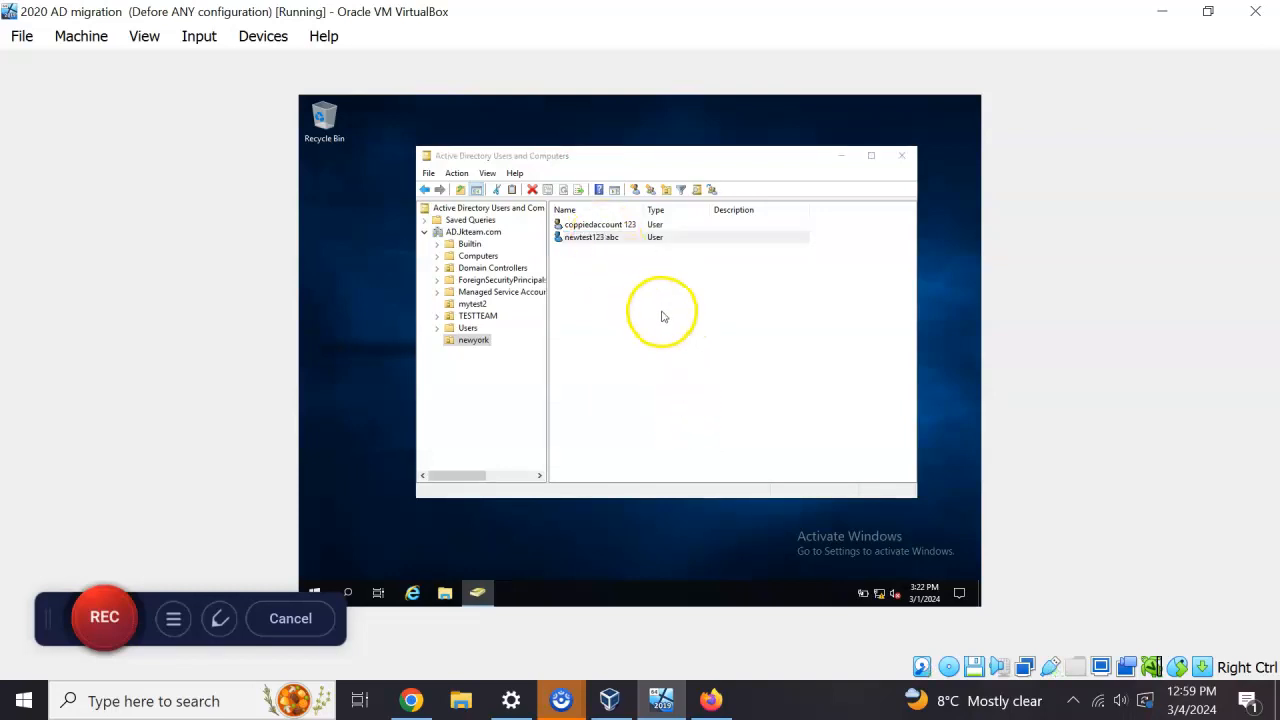
click(742, 294)
Review newtest123 abc's name fields, logon name 1234566 and group memberships, then close its properties.
click(766, 311)
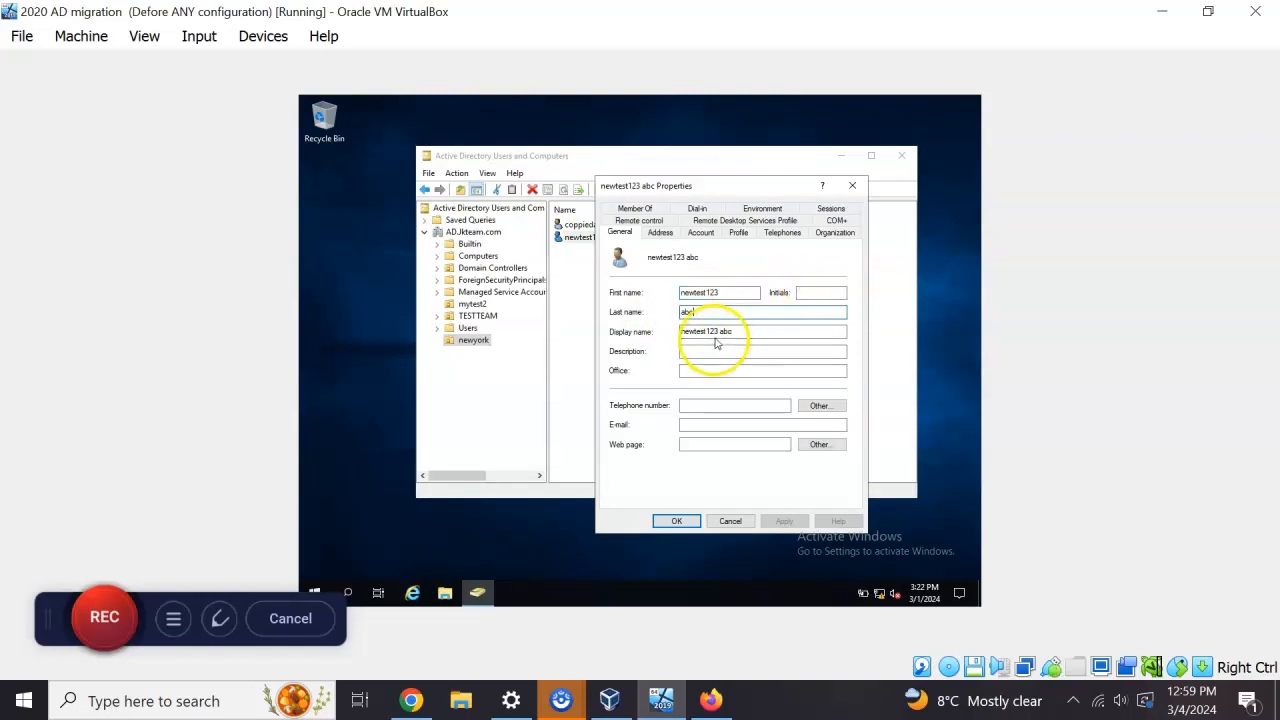
click(701, 233)
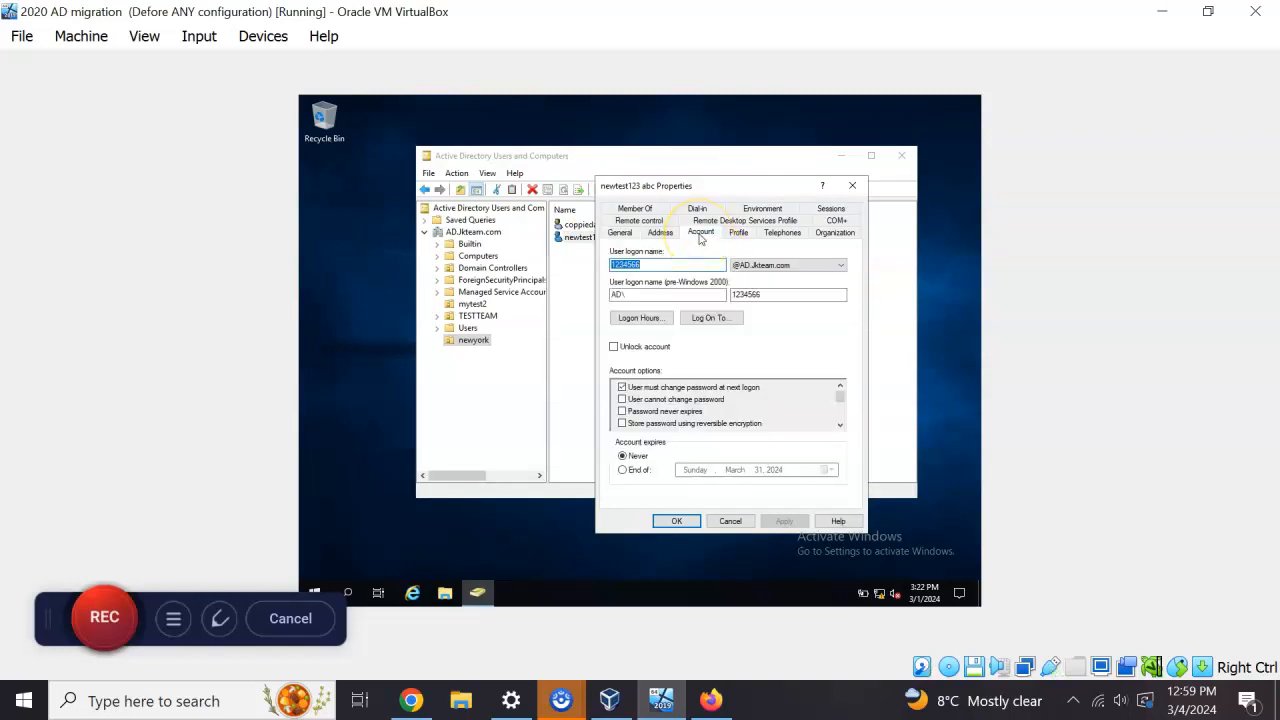
click(653, 265)
drag(656, 265, 560, 258)
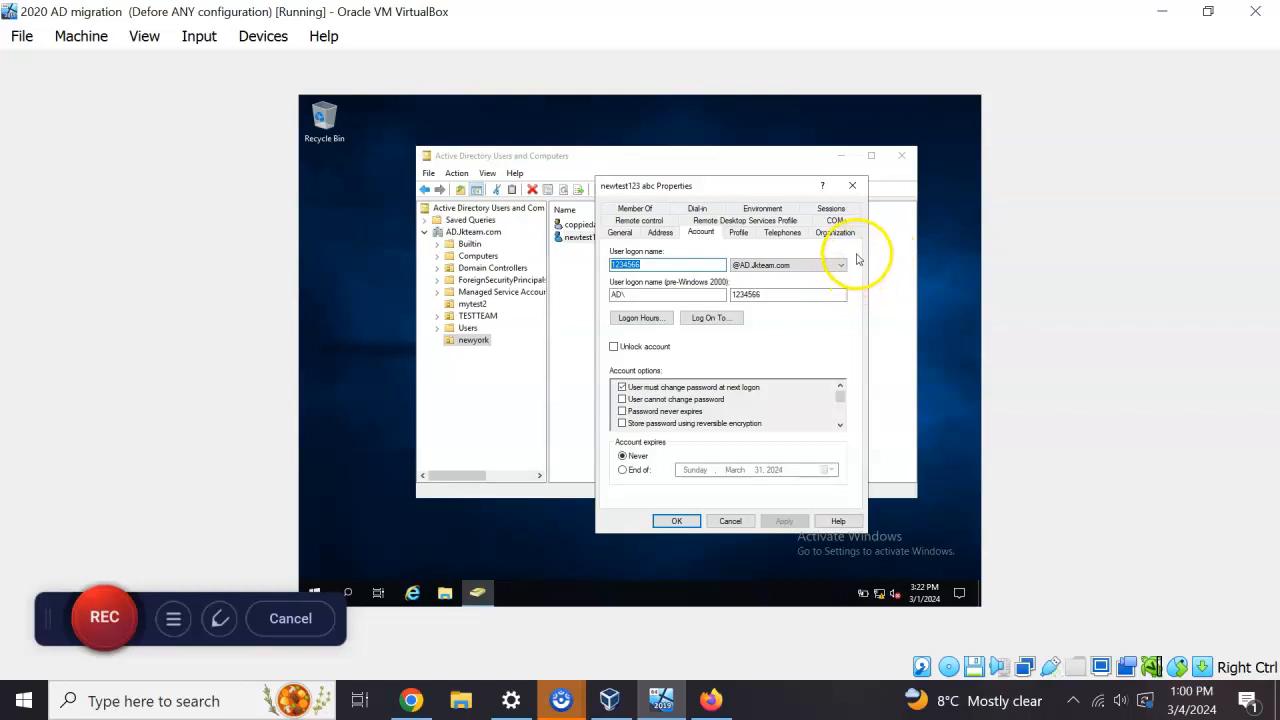
click(634, 208)
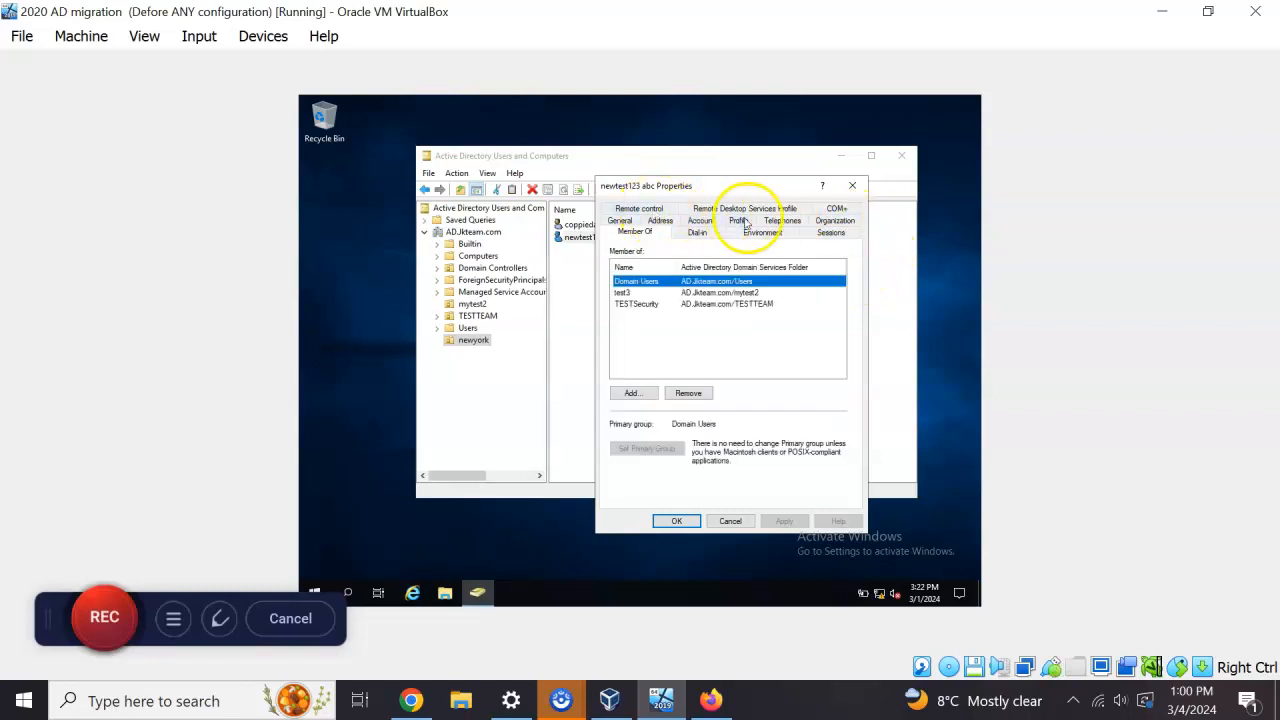
click(855, 182)
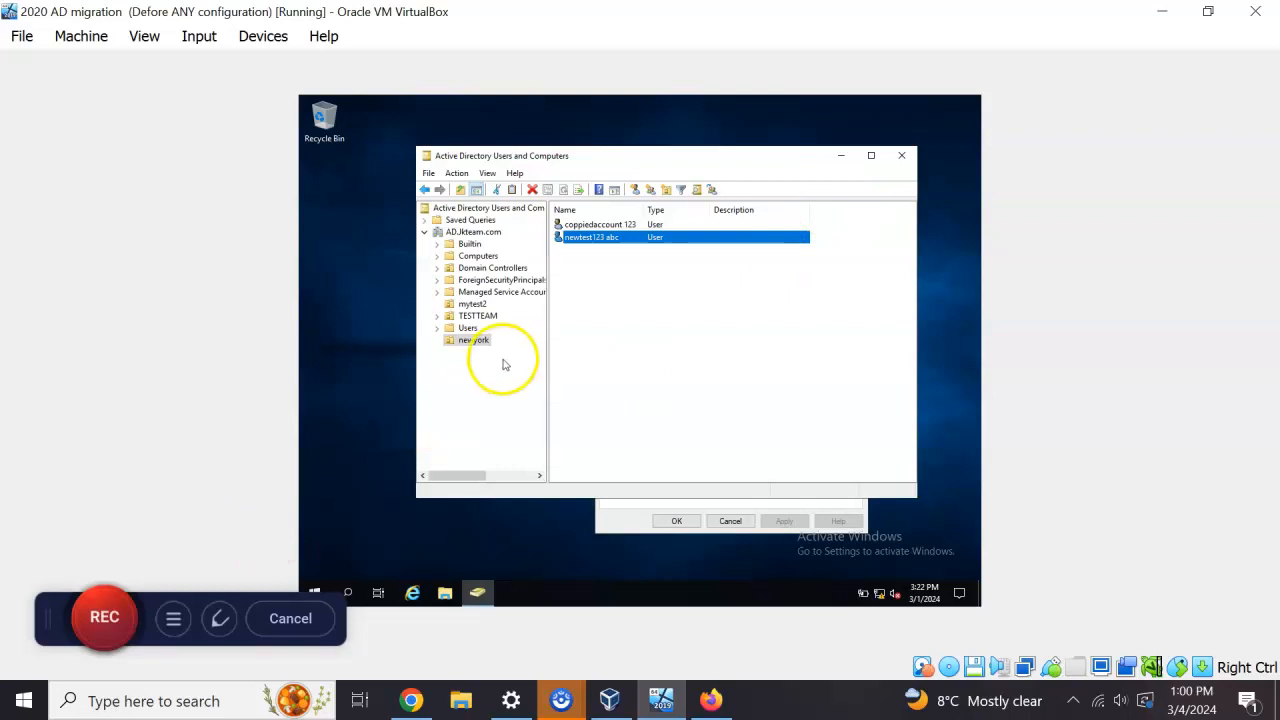